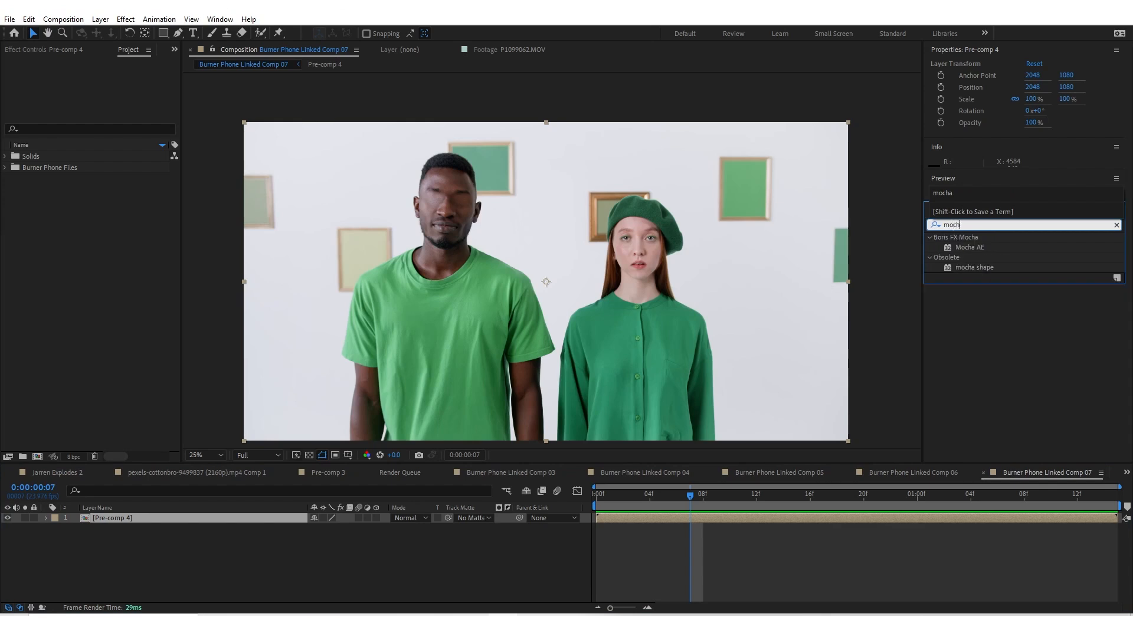
# Step: Find the Mocha AE effect and apply it to the Pre-comp 4 layer
pyautogui.write('a')
pyautogui.click(973, 248)
pyautogui.moveTo(973, 249); pyautogui.dragTo(672, 518)
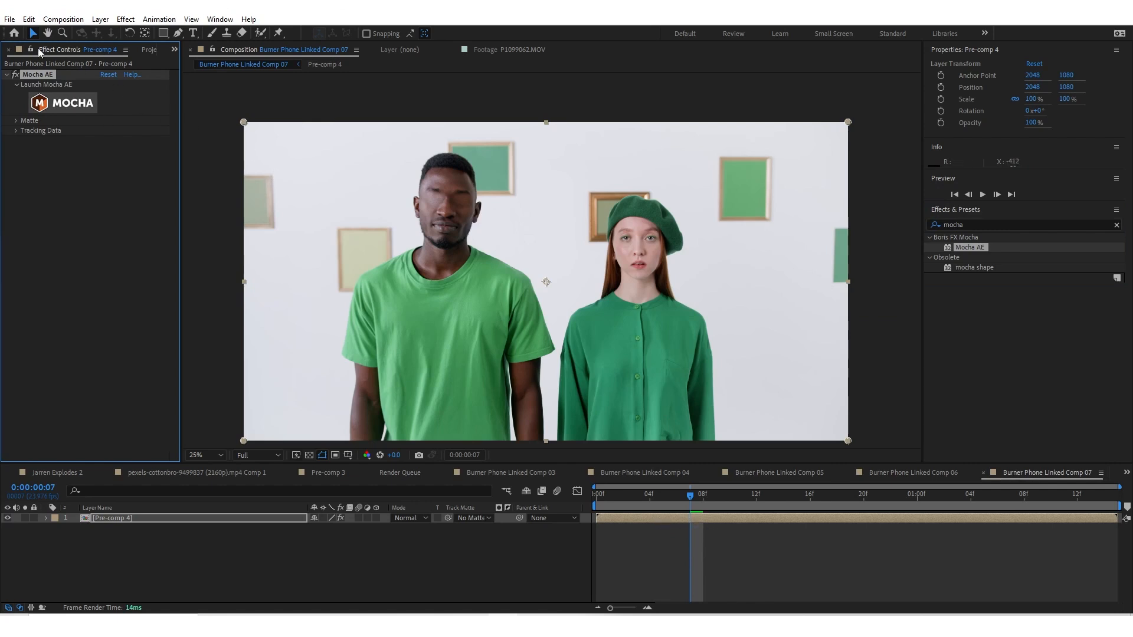
# Step: Launch Mocha AE from the Pre-comp 4 effect controls and dismiss its welcome window
pyautogui.click(174, 49)
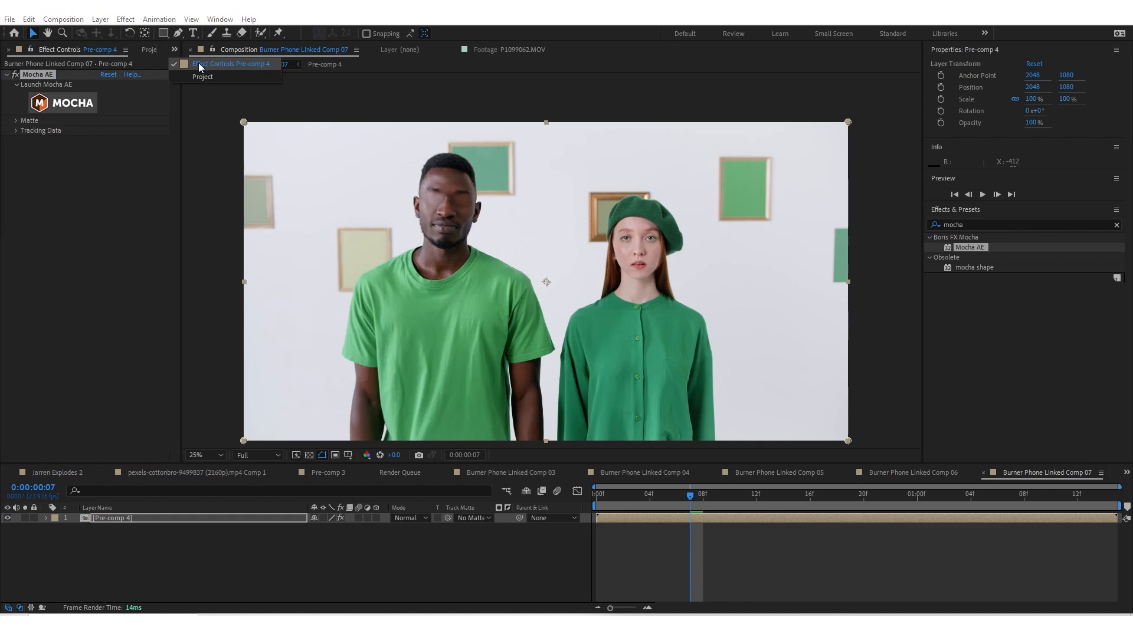
pyautogui.click(171, 52)
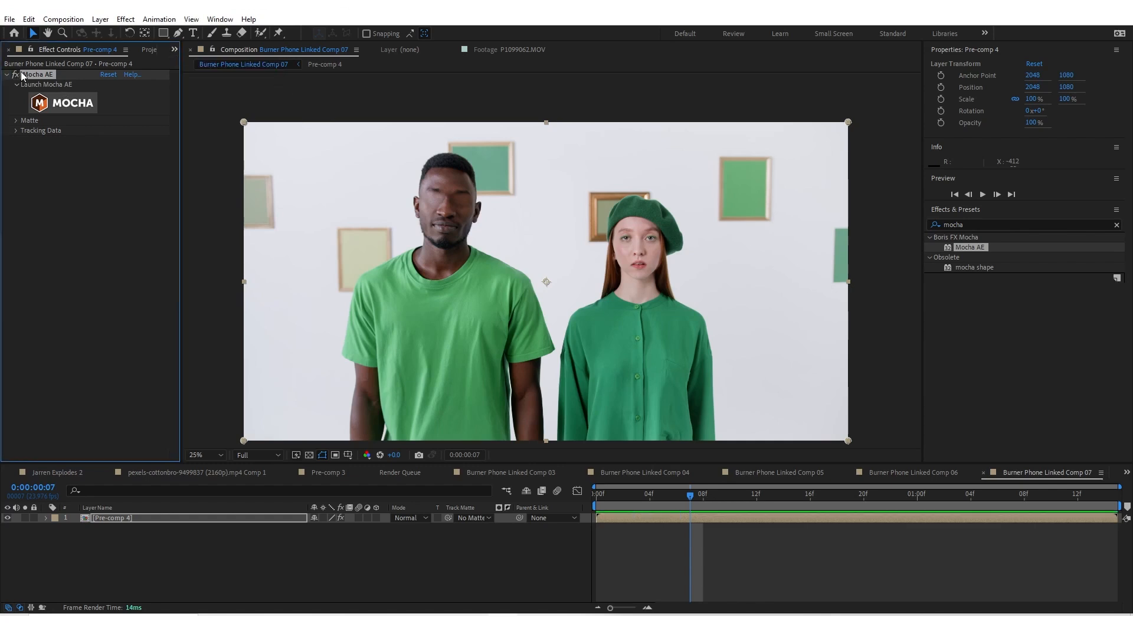
pyautogui.click(69, 104)
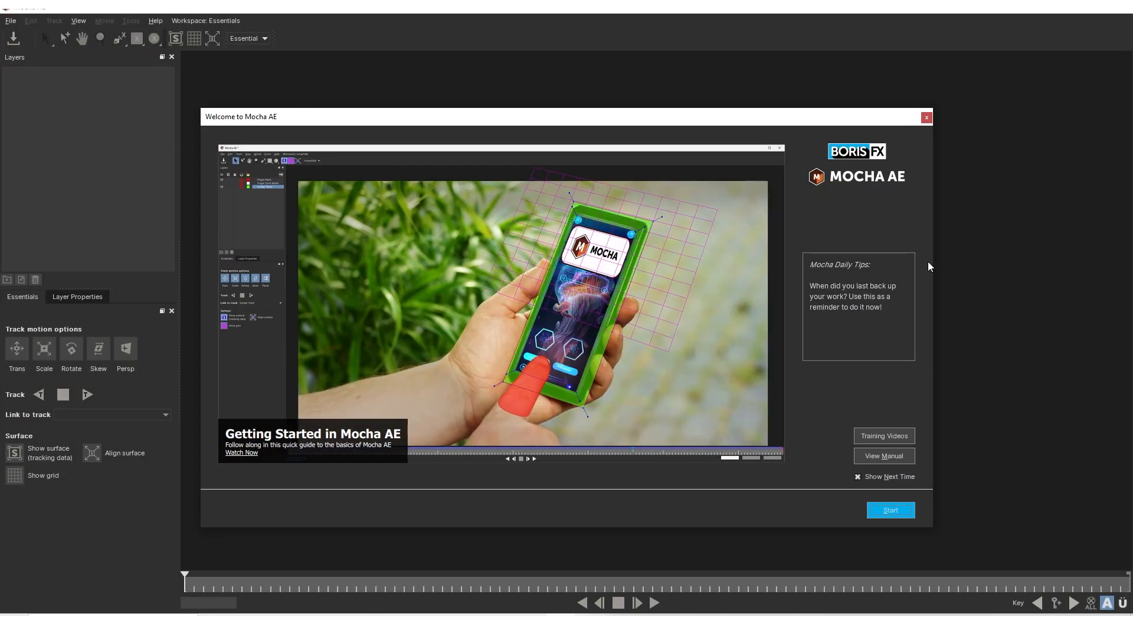
pyautogui.click(892, 510)
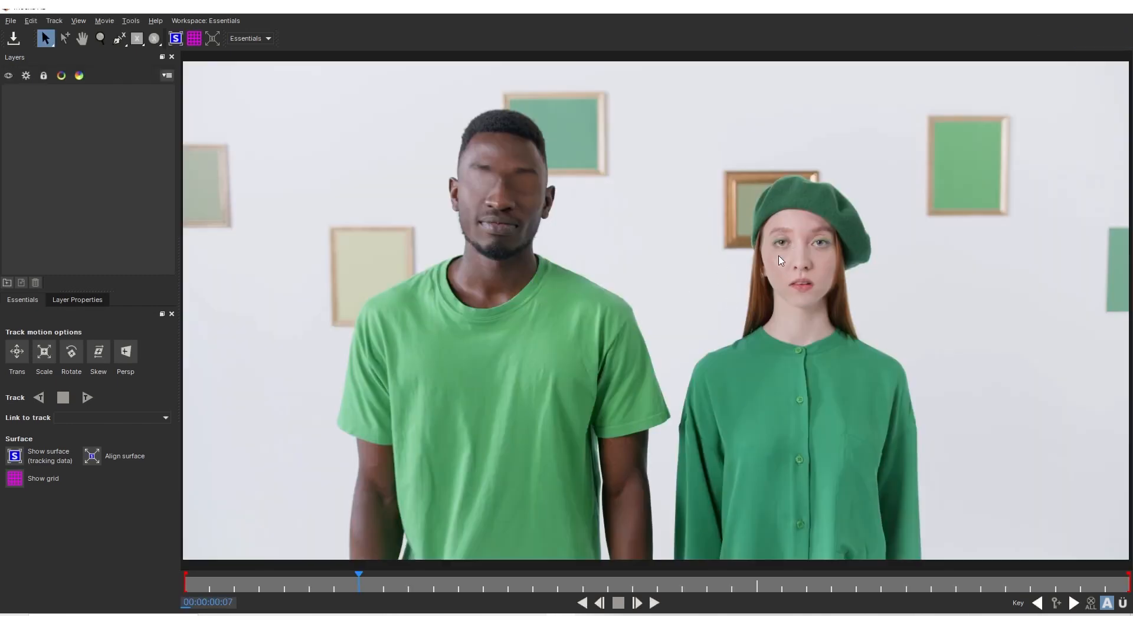
# Step: At frame 7, trace the opening of the woman's left-hand eye with X-Spline points along the upper and lower lids
pyautogui.scroll(8, 763, 335)
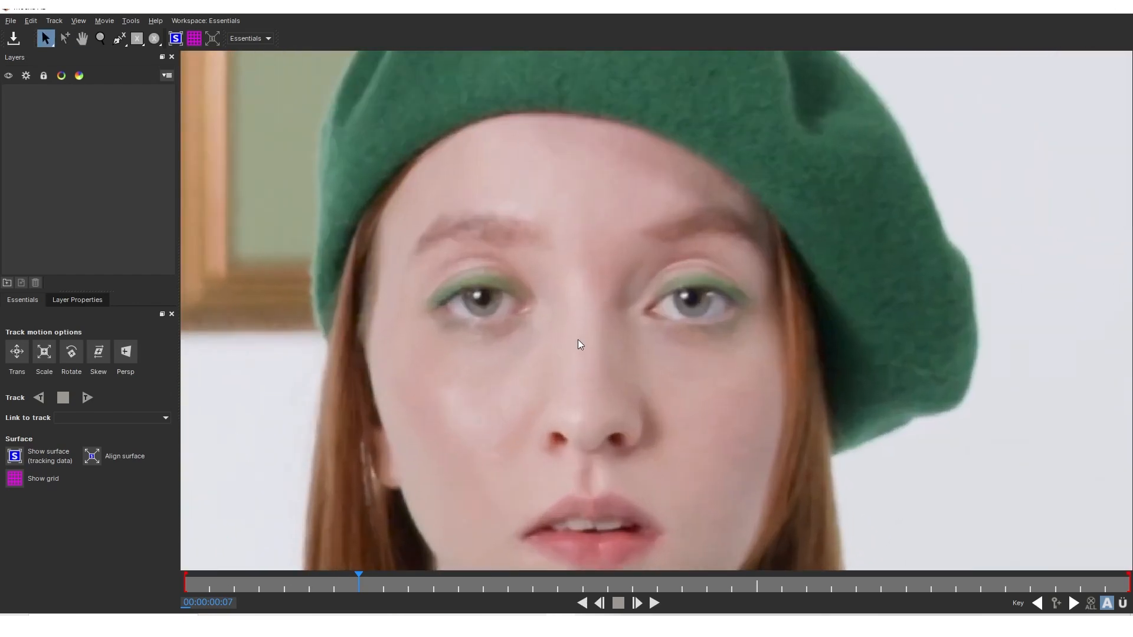
pyautogui.press('x')
pyautogui.moveTo(587, 287); pyautogui.dragTo(615, 238)
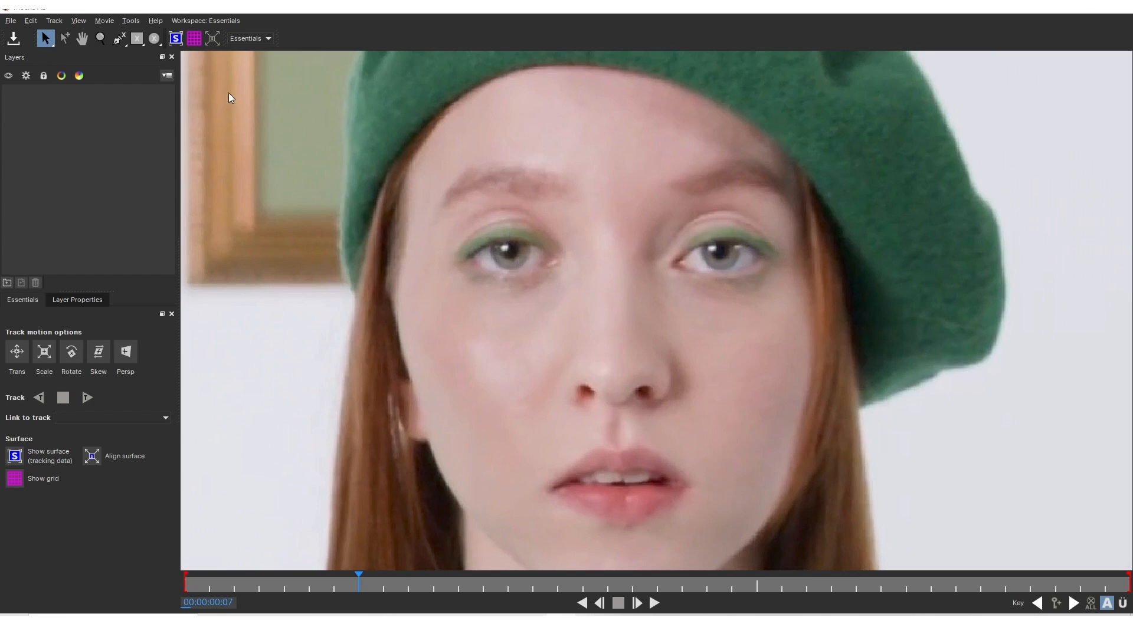
pyautogui.click(119, 40)
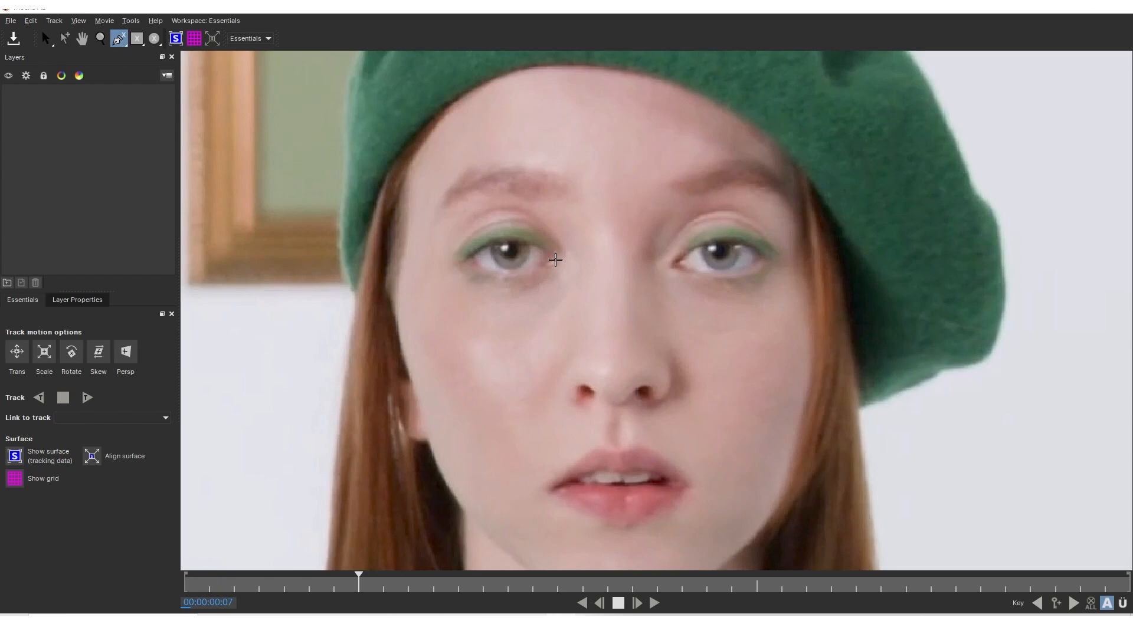
pyautogui.click(553, 258)
pyautogui.click(535, 244)
pyautogui.click(517, 240)
pyautogui.click(496, 240)
pyautogui.click(485, 247)
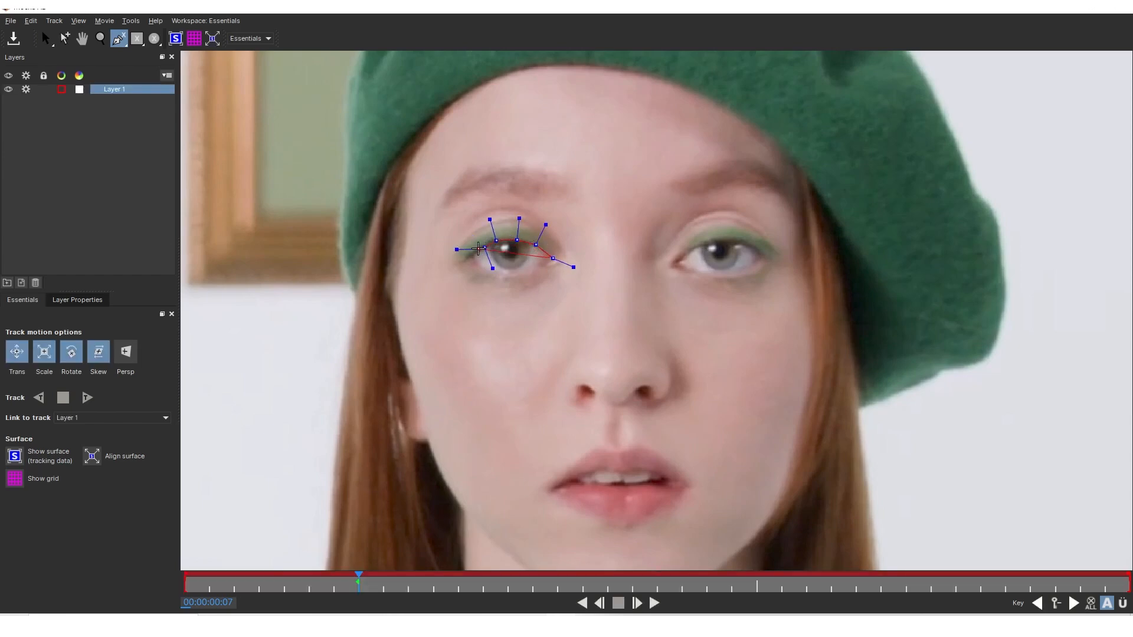
pyautogui.click(471, 255)
pyautogui.click(473, 262)
pyautogui.click(489, 269)
pyautogui.click(508, 272)
pyautogui.click(528, 270)
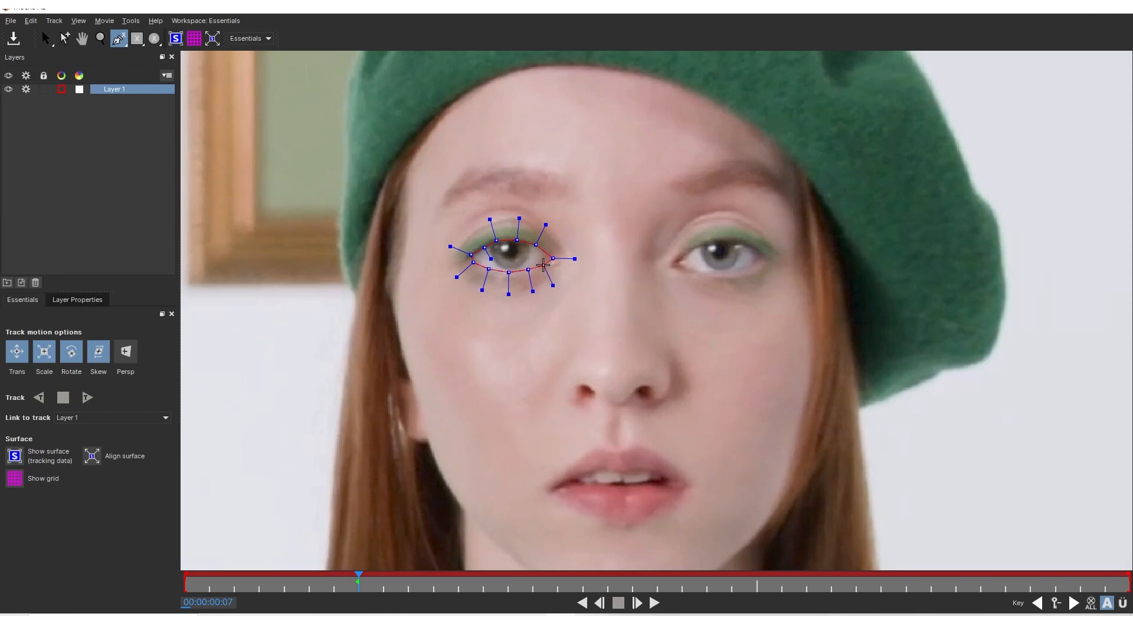
# Step: Continue the spline as an outer loop around the same eye, below the brow, and close it into a ring-shaped tracking region
pyautogui.click(549, 276)
pyautogui.click(536, 292)
pyautogui.click(509, 294)
pyautogui.click(488, 293)
pyautogui.click(464, 285)
pyautogui.click(445, 262)
pyautogui.click(441, 243)
pyautogui.click(456, 220)
pyautogui.click(489, 205)
pyautogui.click(522, 203)
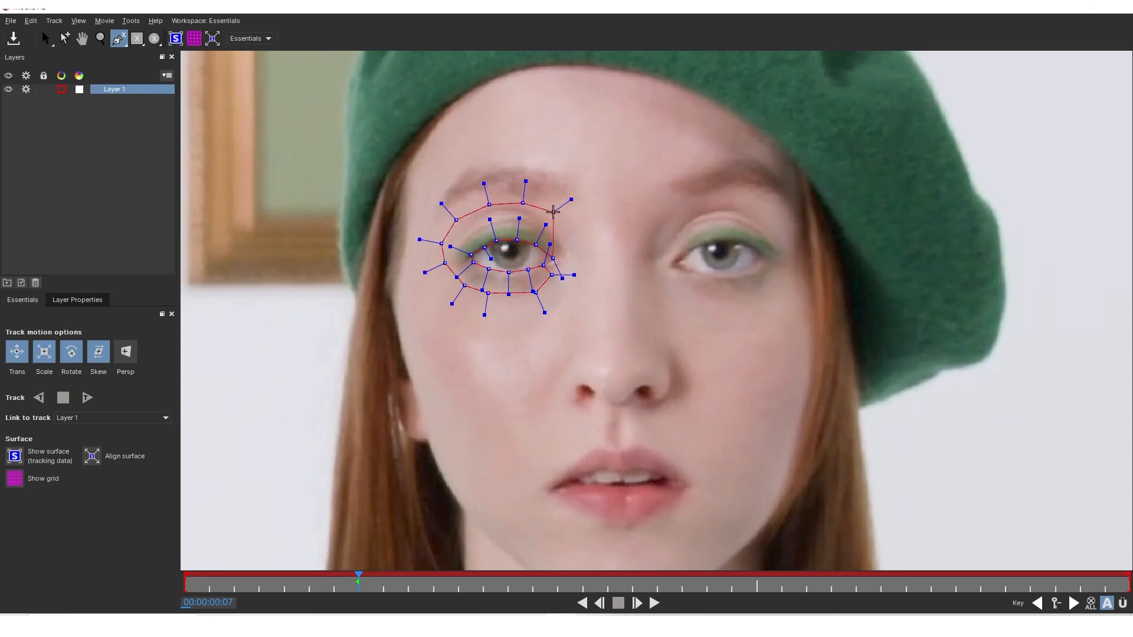
pyautogui.click(555, 216)
pyautogui.click(564, 234)
pyautogui.click(568, 249)
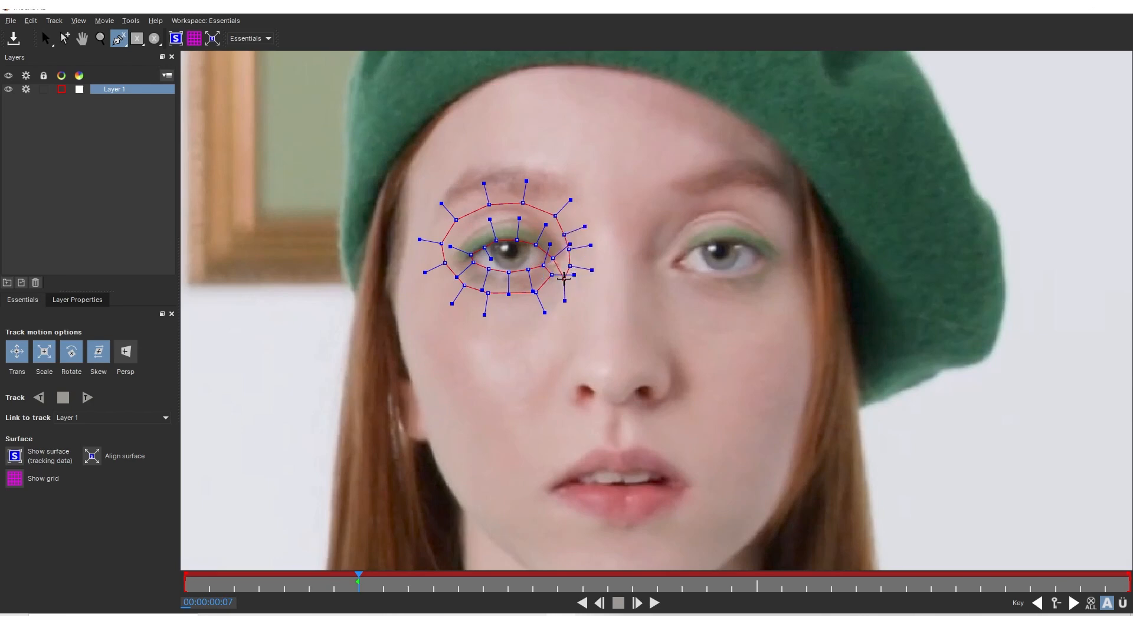
pyautogui.click(558, 276)
pyautogui.rightClick(637, 257)
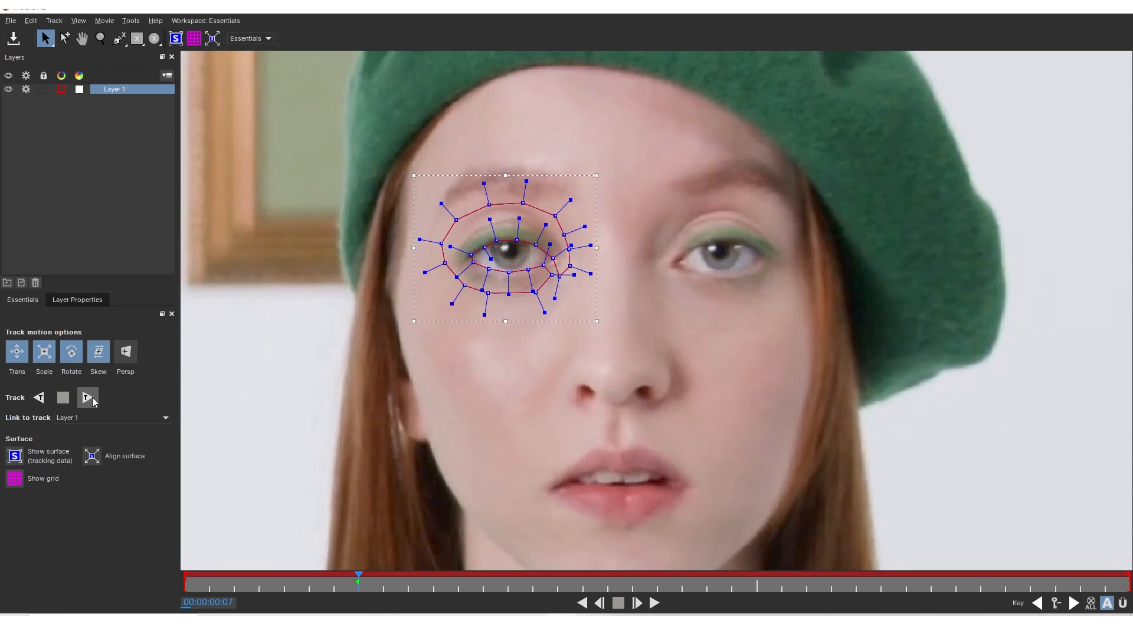
# Step: Track the eye-ring shape forward to the end of the clip and backward to the start, and check it at frame 1
pyautogui.click(92, 398)
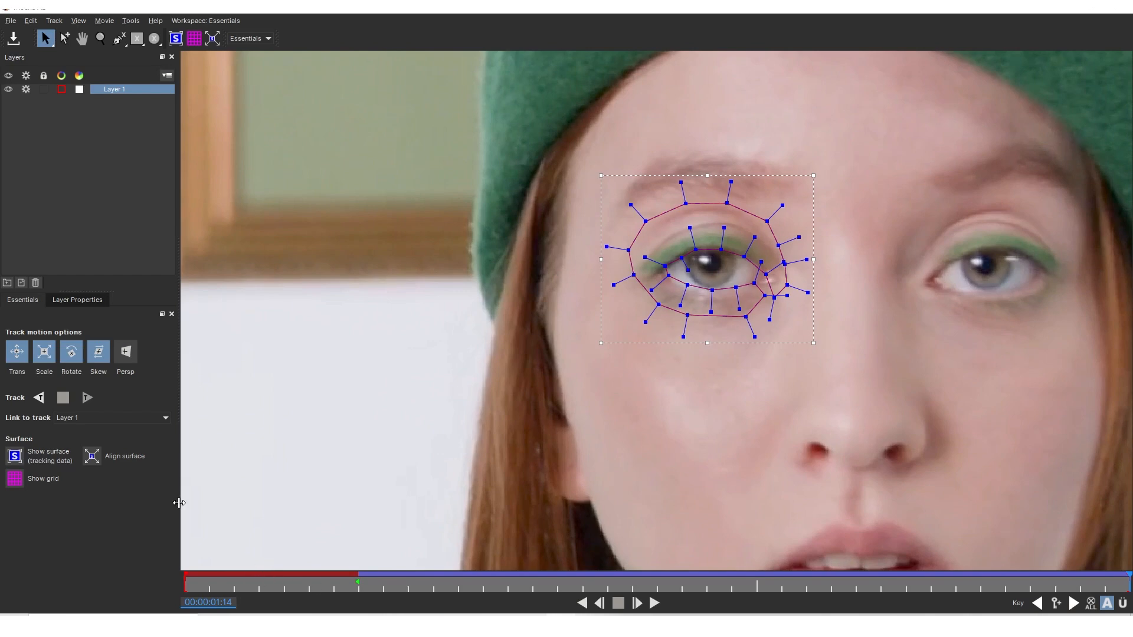
pyautogui.click(39, 399)
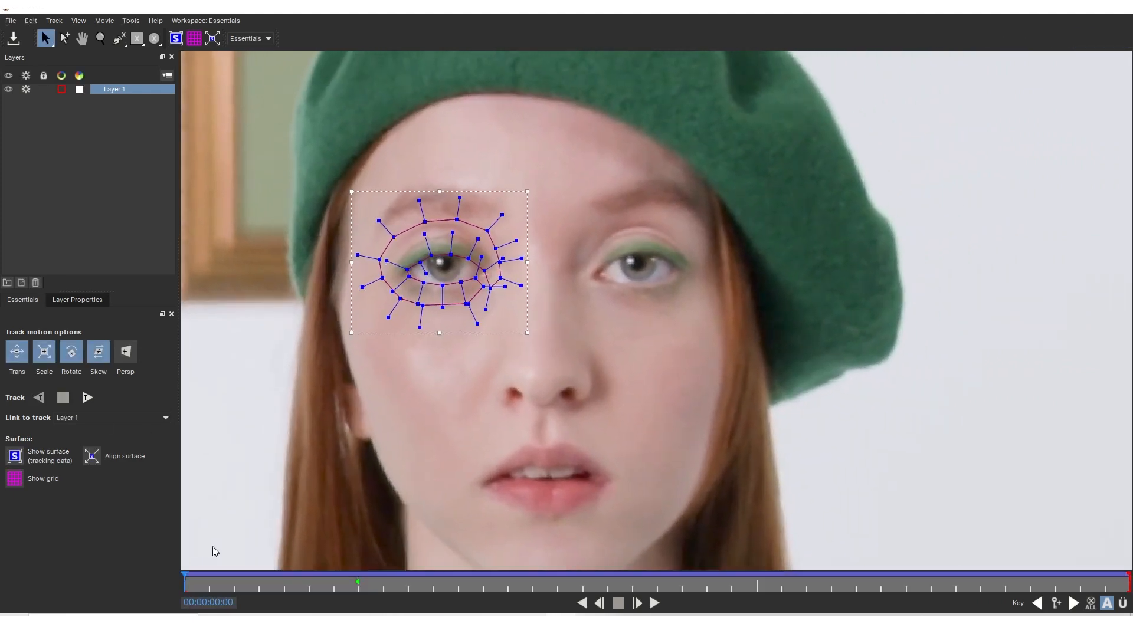
pyautogui.moveTo(185, 575); pyautogui.dragTo(209, 566)
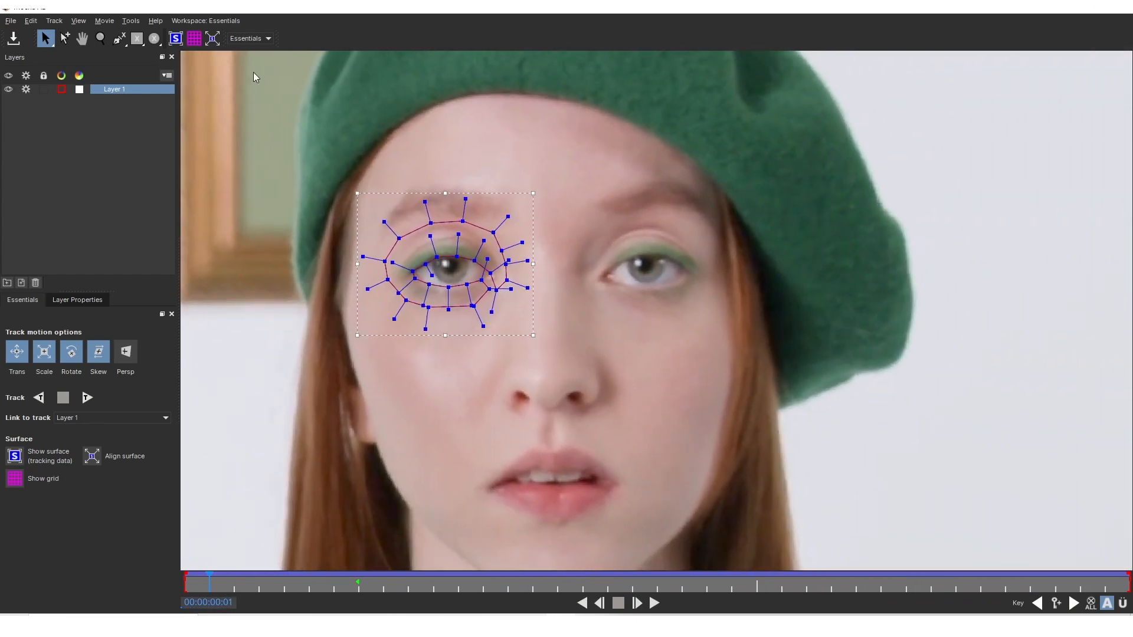
# Step: Rename the tracked layer as Lefteyetracker and hide it
pyautogui.doubleClick(111, 91)
pyautogui.write('Lef')
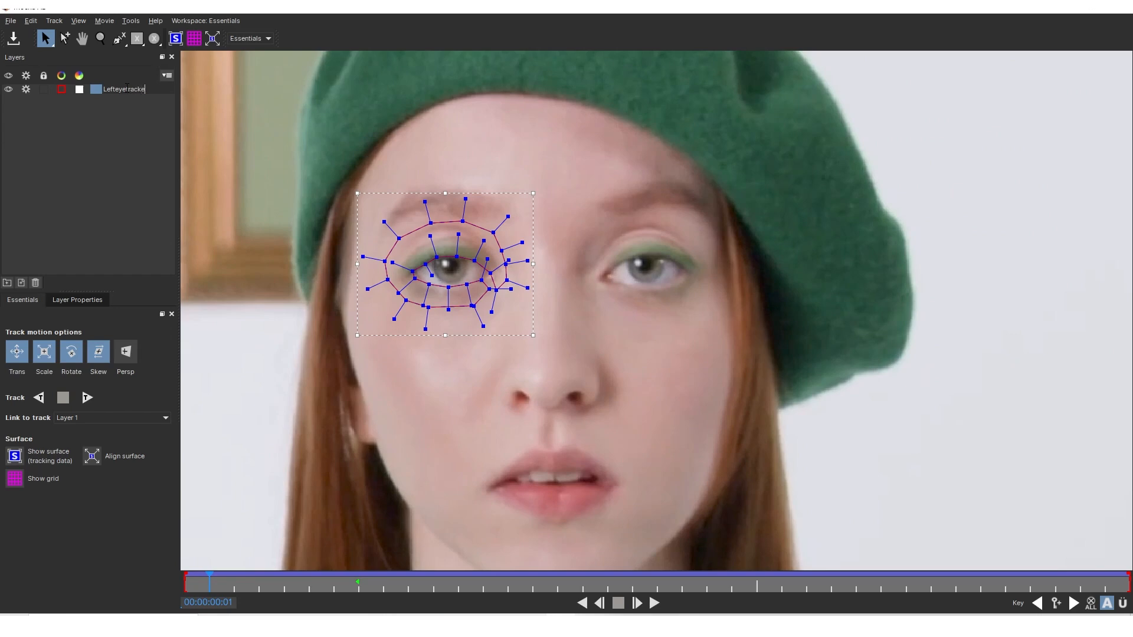
pyautogui.write('teyetracker')
pyautogui.click(90, 123)
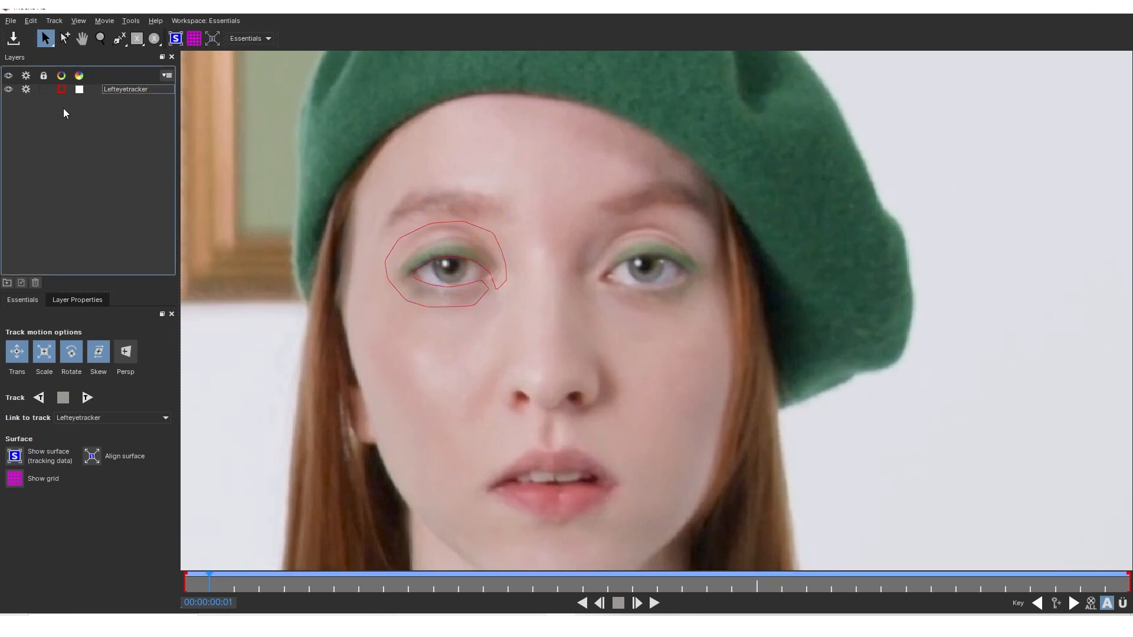
pyautogui.click(8, 89)
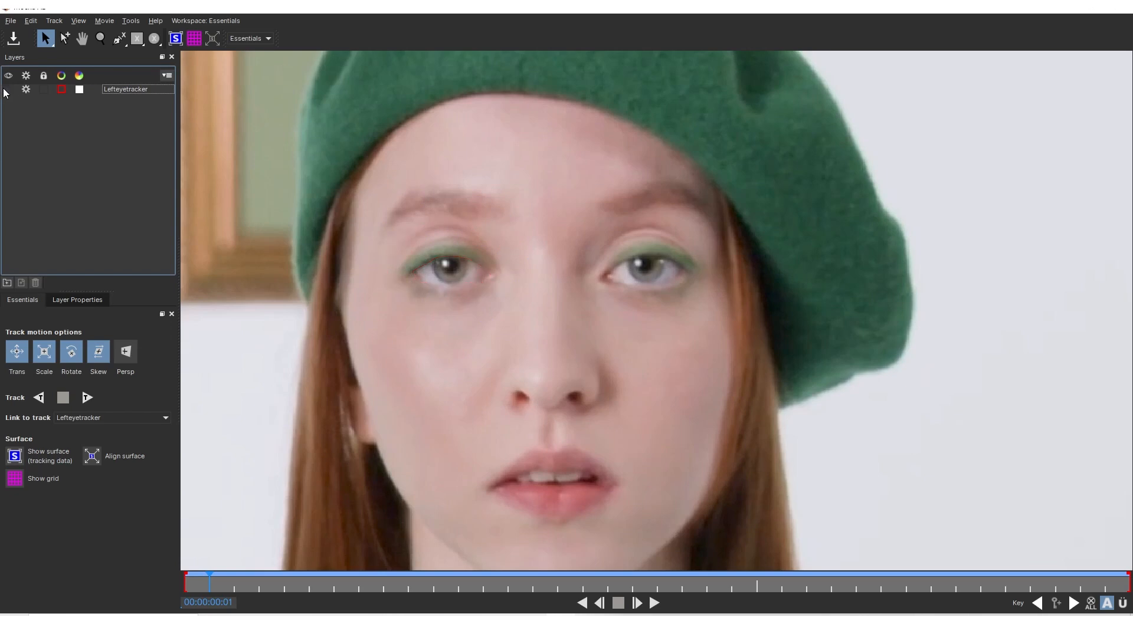
# Step: Draw a closed X-Spline shape tightly around the opening of the left-hand eye at frame 1
pyautogui.click(121, 41)
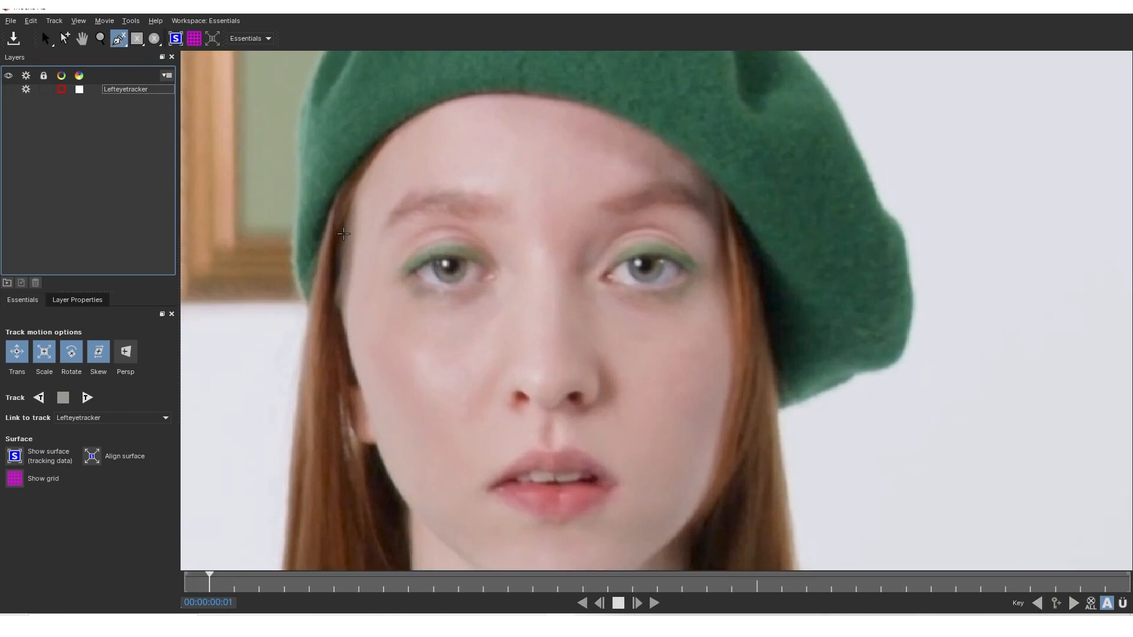
pyautogui.scroll(3, 480, 305)
pyautogui.scroll(1, 472, 260)
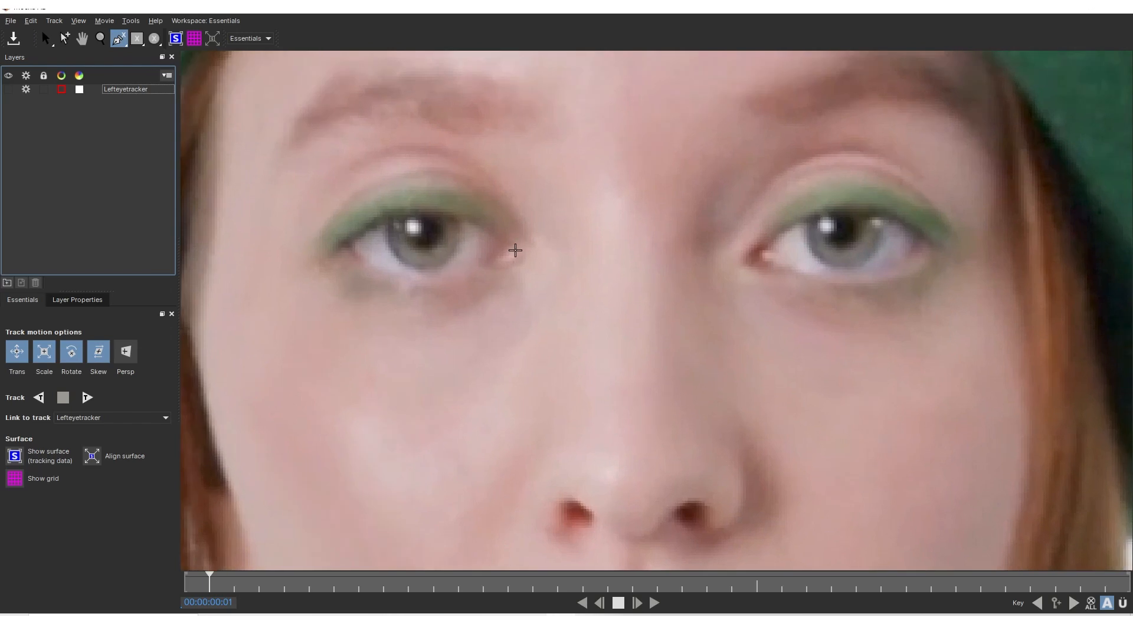
pyautogui.click(515, 251)
pyautogui.click(481, 226)
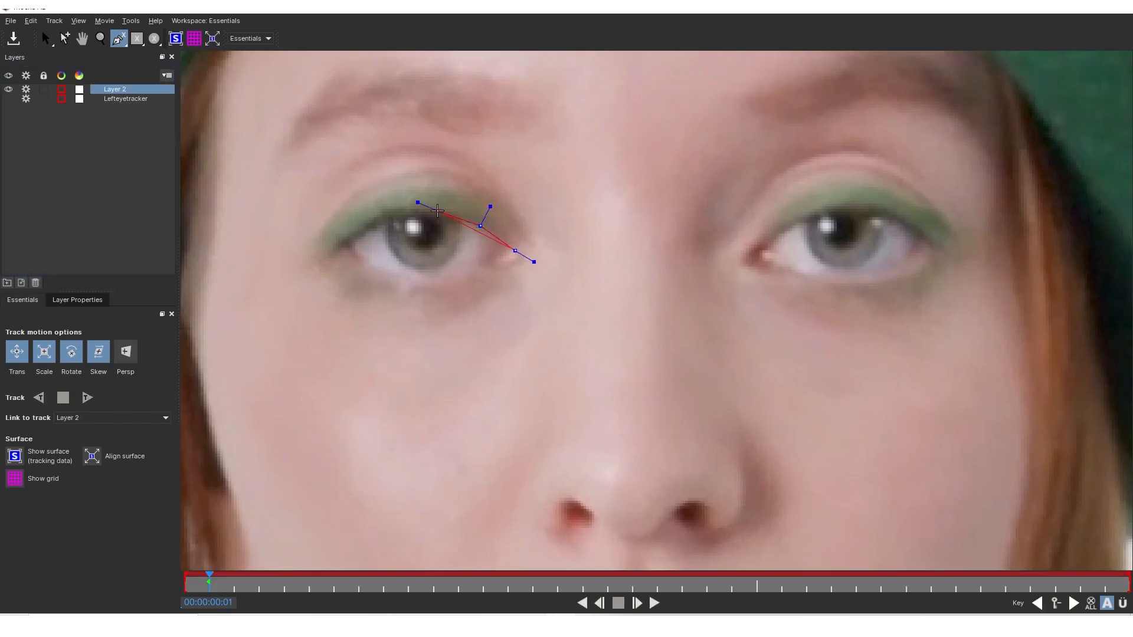
pyautogui.click(436, 210)
pyautogui.click(403, 211)
pyautogui.click(373, 226)
pyautogui.click(341, 244)
pyautogui.click(358, 257)
pyautogui.click(382, 266)
pyautogui.click(402, 275)
pyautogui.click(423, 278)
pyautogui.click(437, 278)
pyautogui.click(453, 277)
pyautogui.click(478, 270)
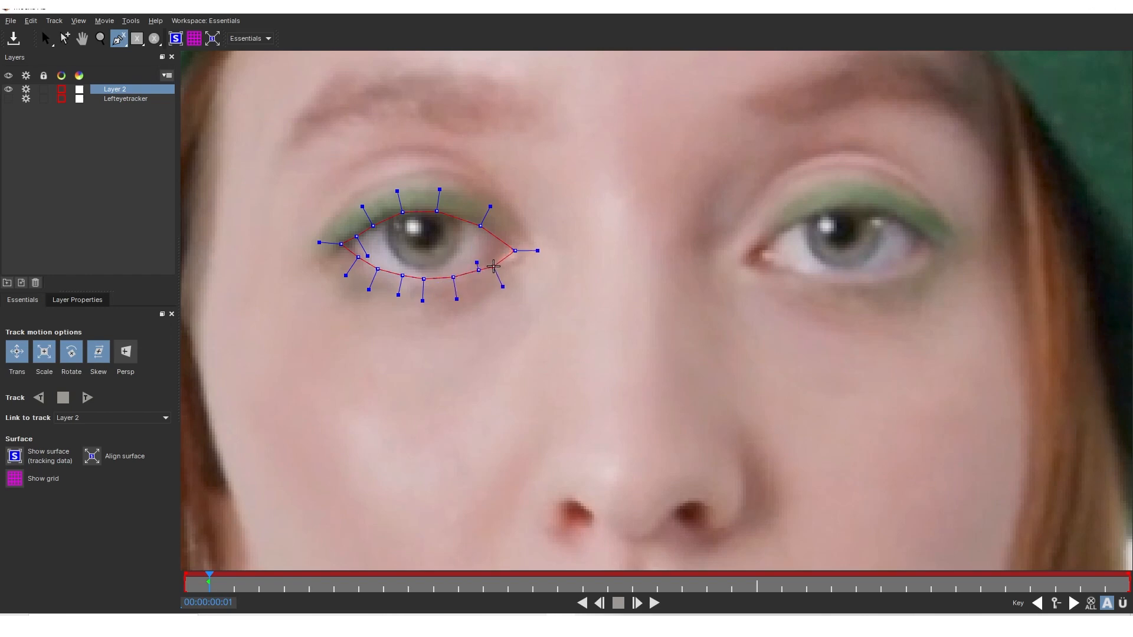
pyautogui.click(502, 258)
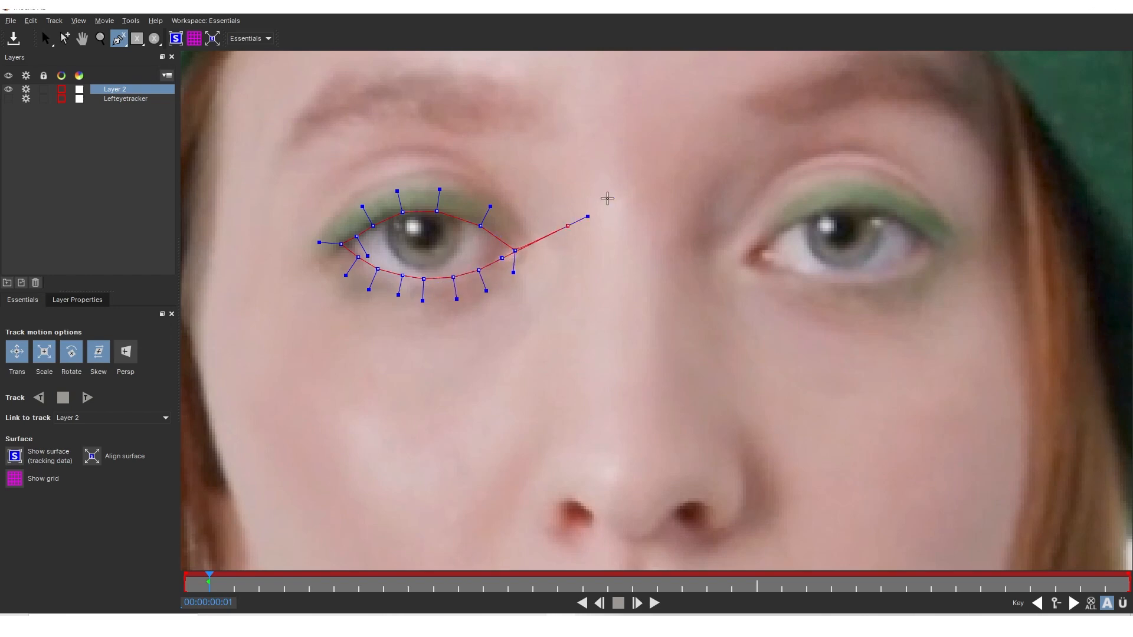
pyautogui.rightClick(554, 241)
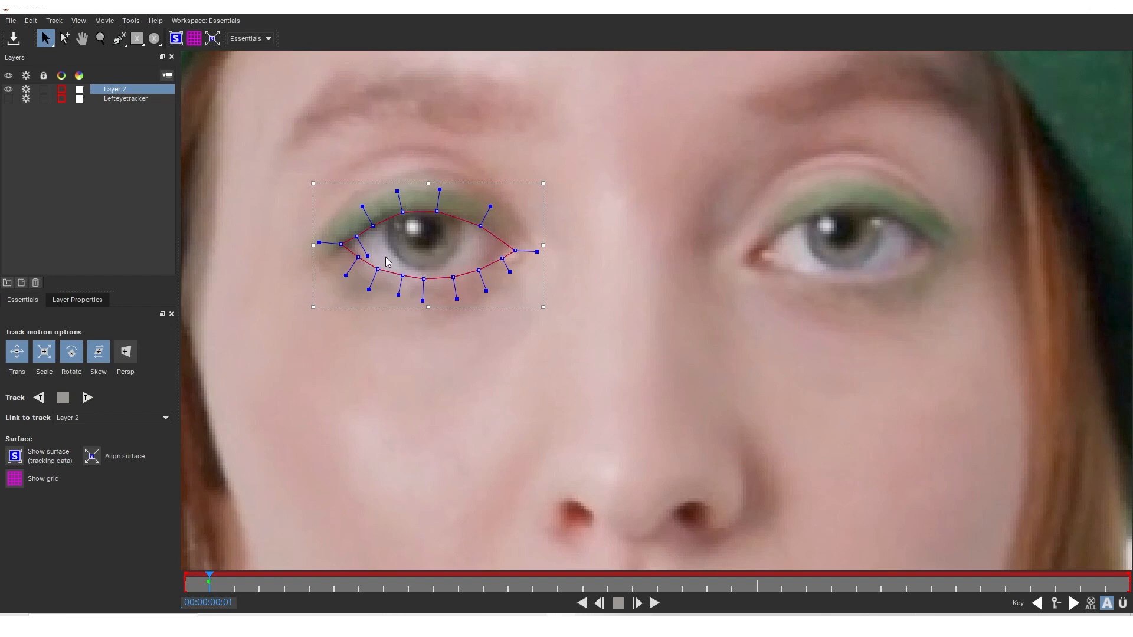
# Step: Rename the new eye-opening layer as Left eye
pyautogui.click(114, 90)
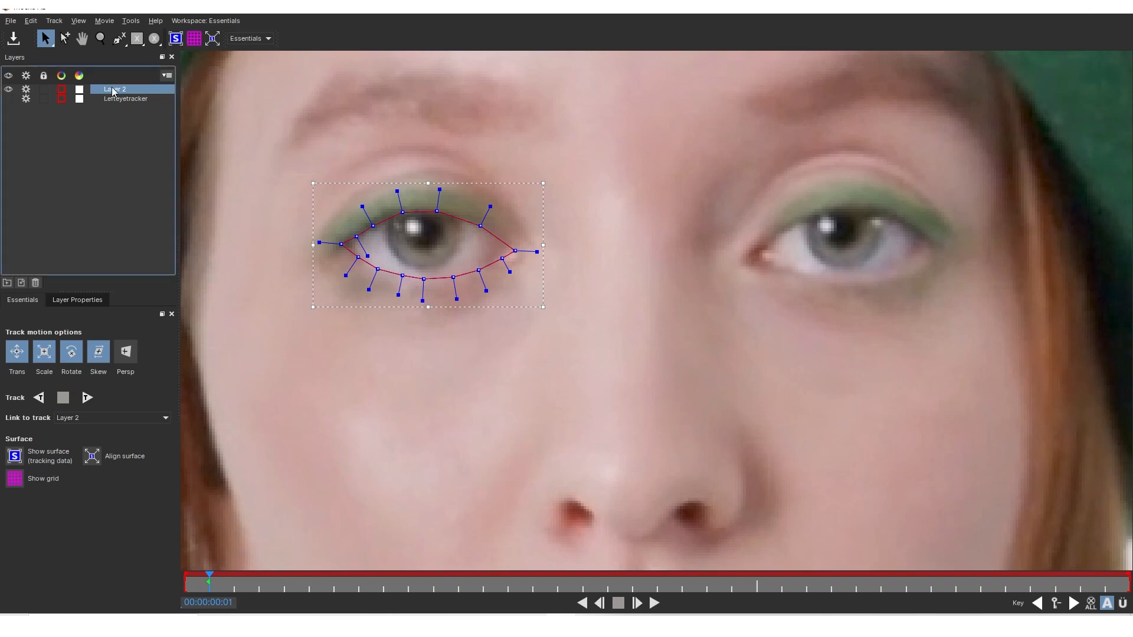
pyautogui.doubleClick(120, 90)
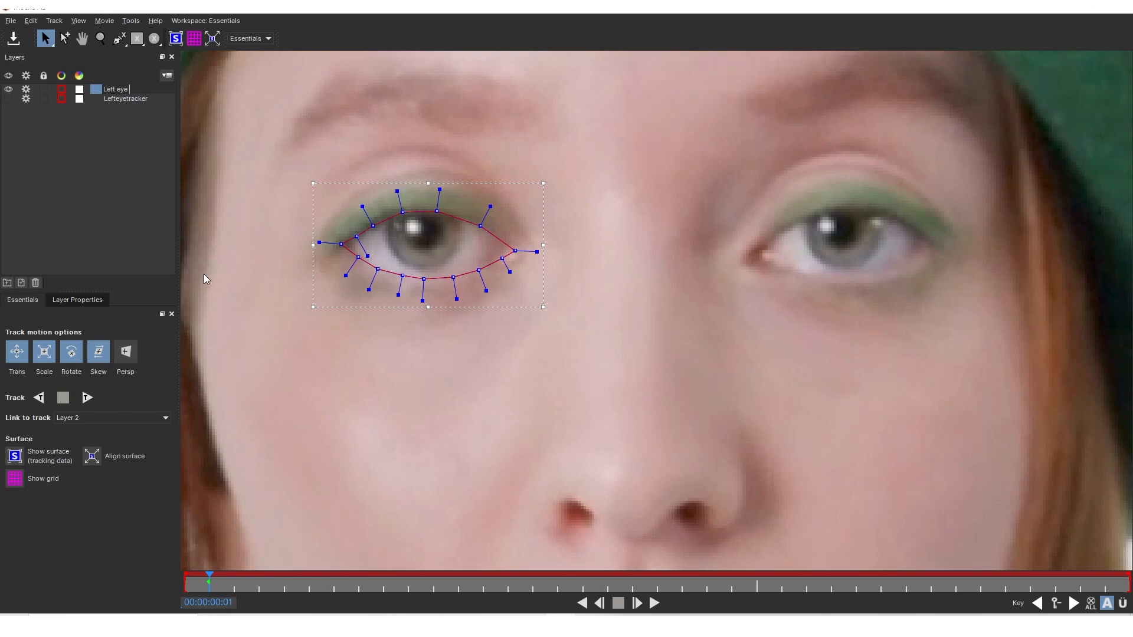
pyautogui.press('Return')
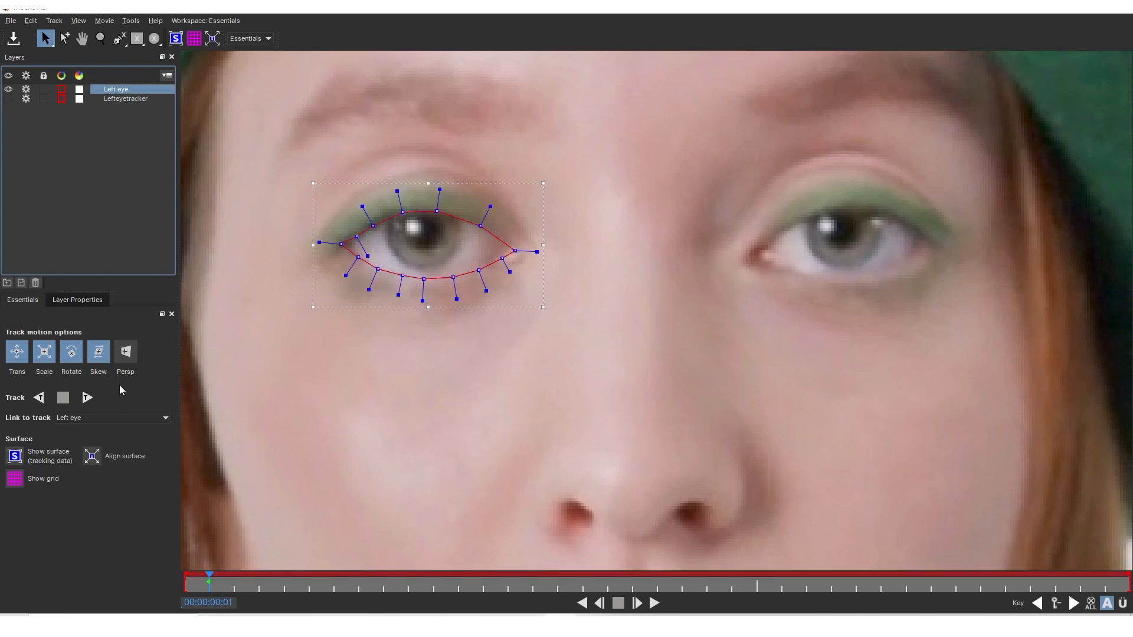
# Step: Link the Left eye layer to the Lefteyetracker track and return to the first frame
pyautogui.click(95, 418)
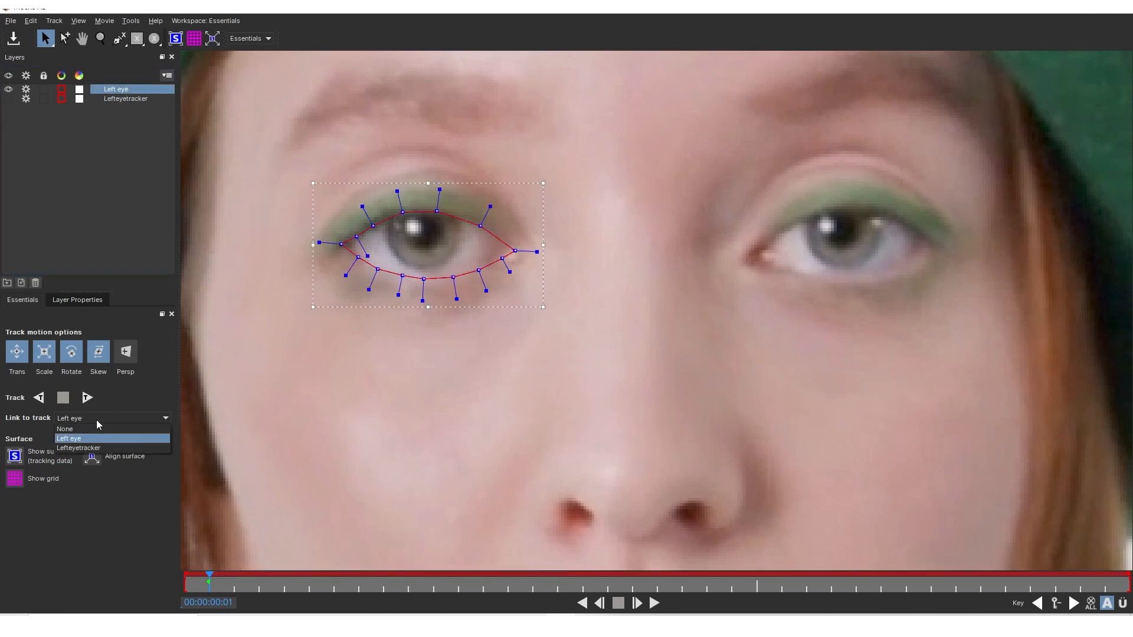
pyautogui.click(75, 449)
pyautogui.click(211, 574)
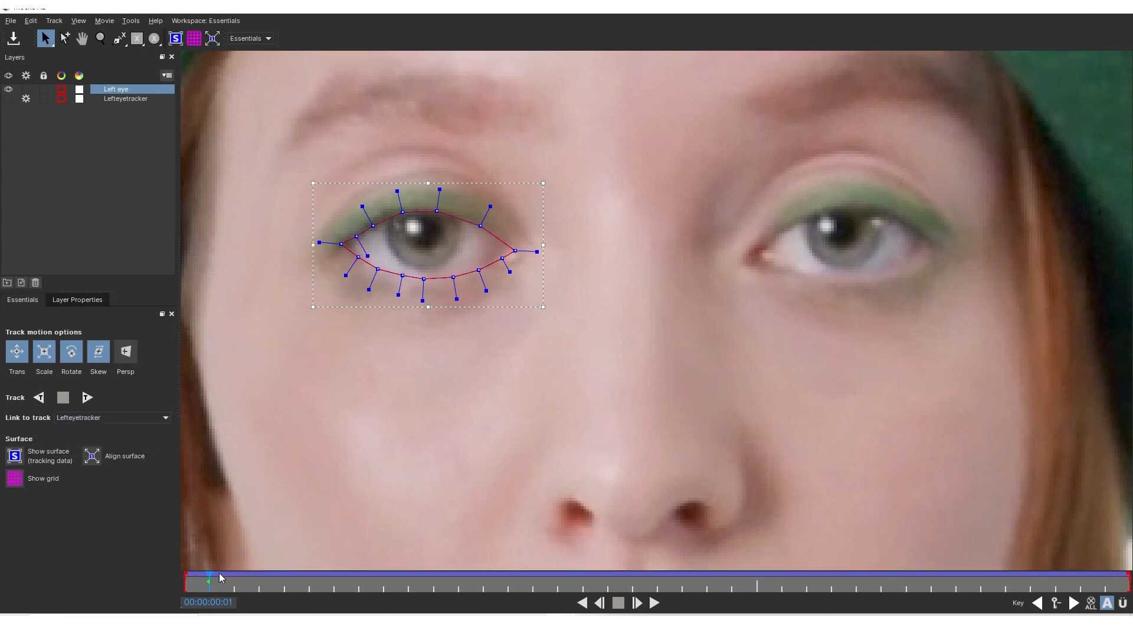
pyautogui.moveTo(212, 582); pyautogui.dragTo(172, 569)
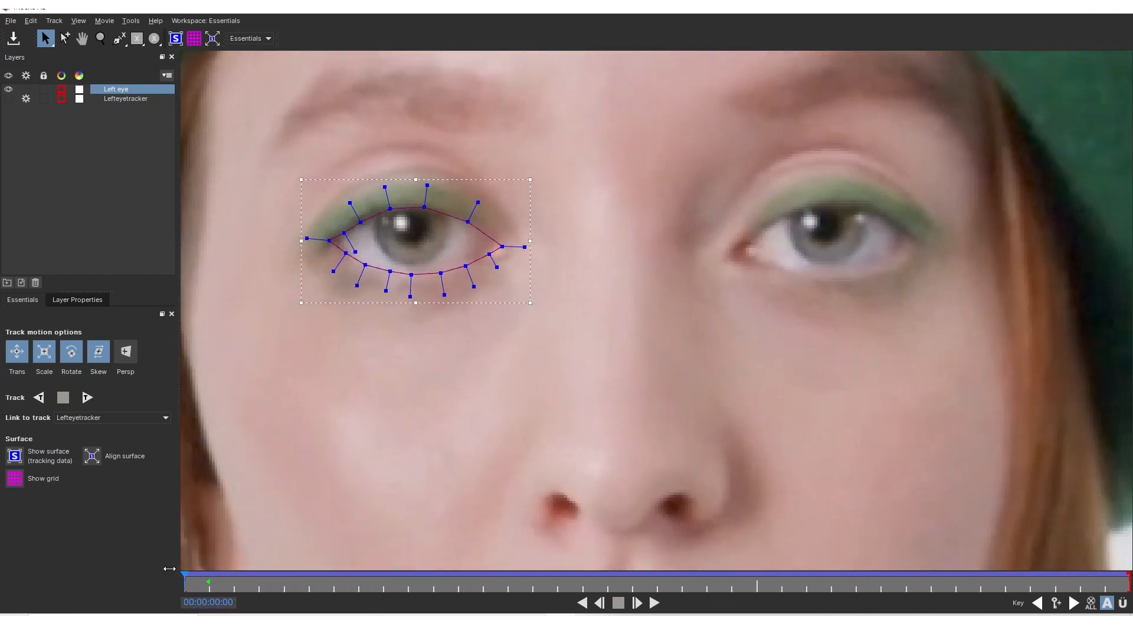
# Step: Hide the Left eye layer to leave the woman's face unobstructed
pyautogui.scroll(-2, 515, 340)
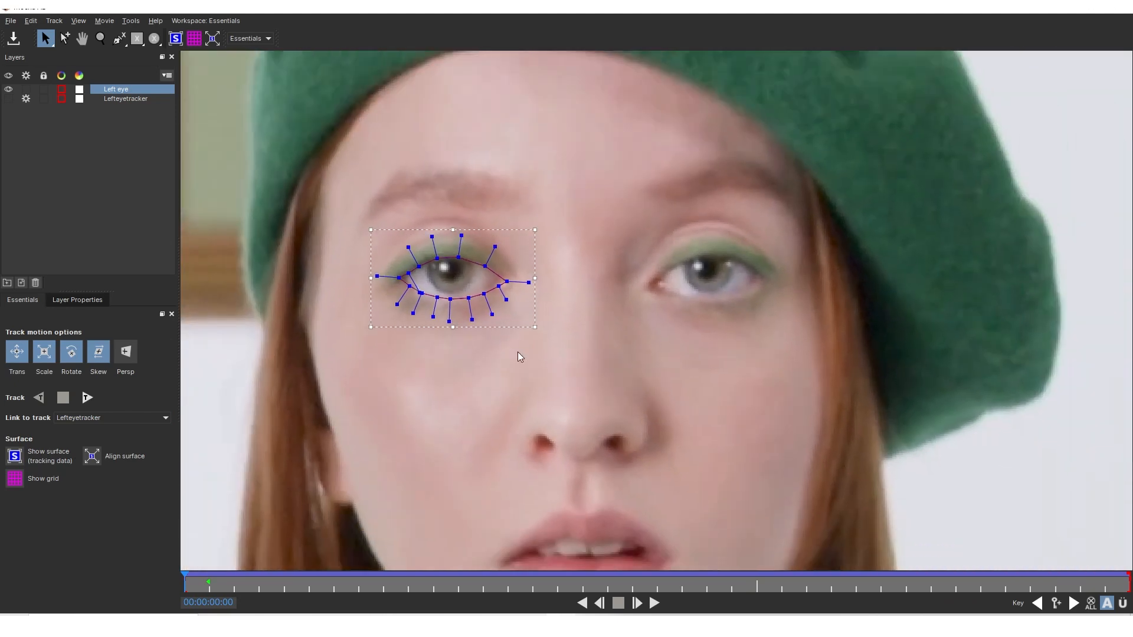
pyautogui.moveTo(634, 229); pyautogui.dragTo(524, 230)
pyautogui.scroll(1, 549, 261)
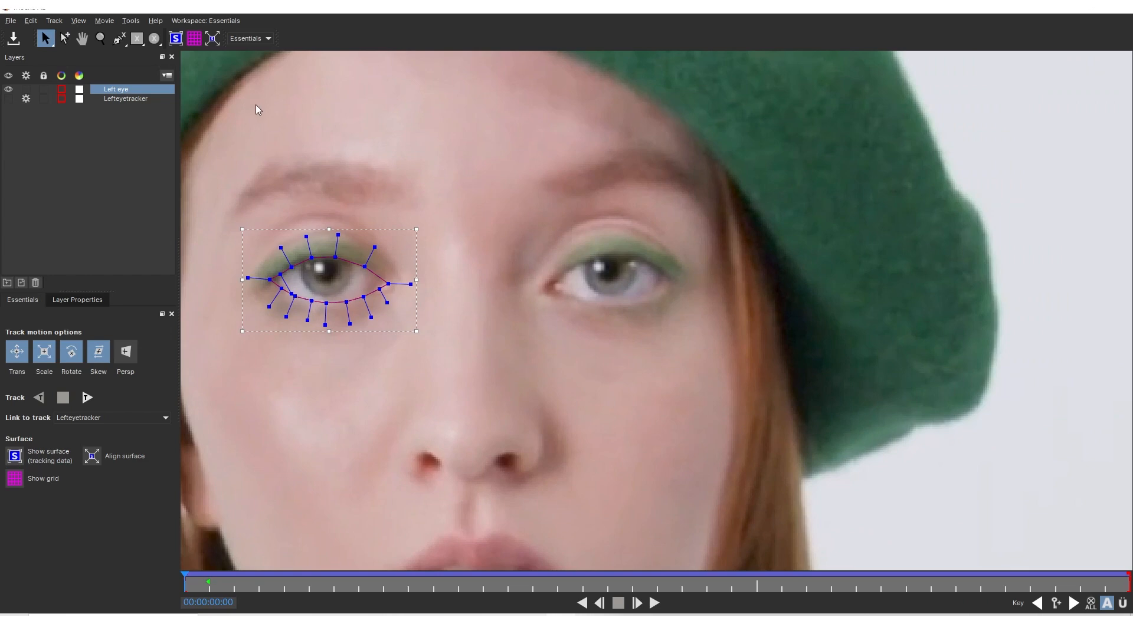
pyautogui.click(9, 90)
pyautogui.click(9, 90)
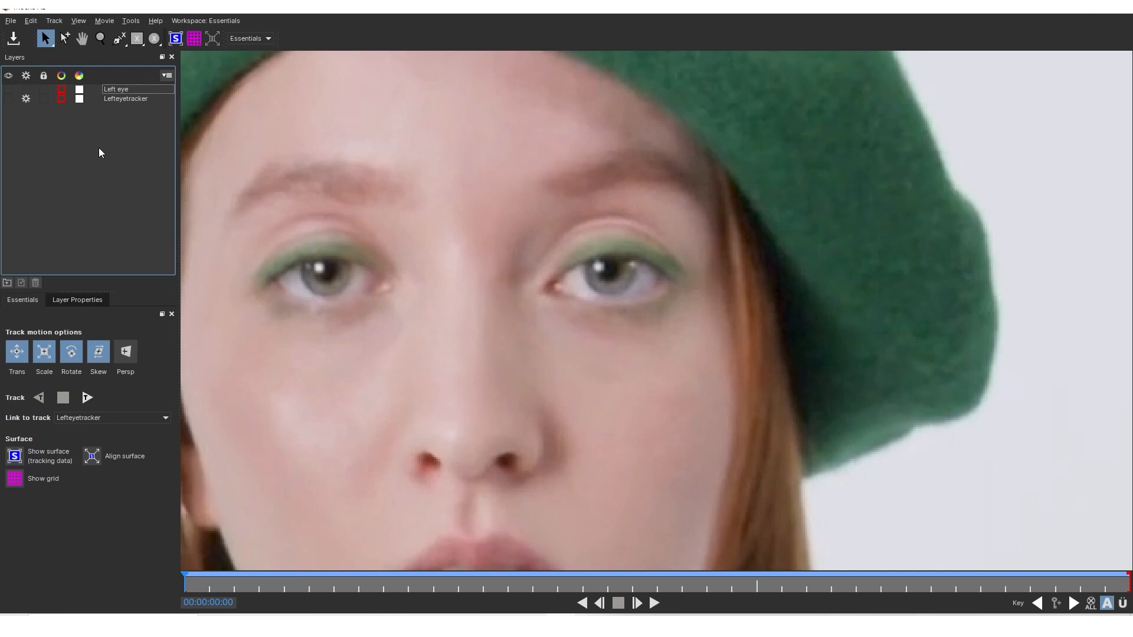
# Step: Trace the opening of the right-hand eye with X-Spline points at the first frame to start a new tracker shape
pyautogui.click(118, 38)
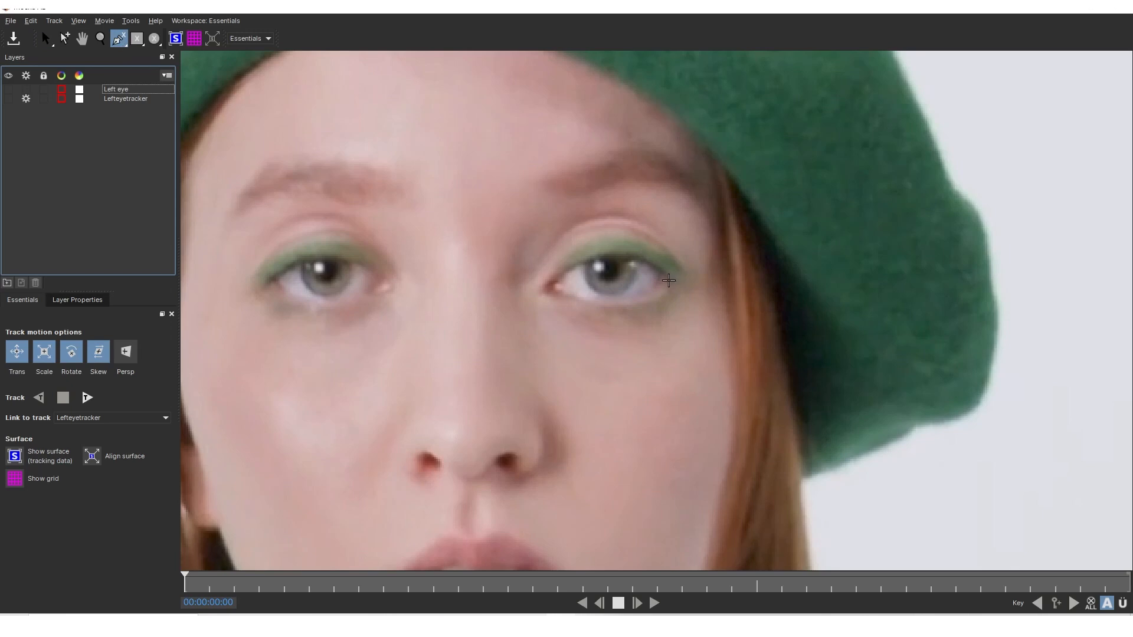
pyautogui.scroll(2, 669, 281)
pyautogui.click(666, 275)
pyautogui.click(644, 256)
pyautogui.click(616, 248)
pyautogui.click(583, 245)
pyautogui.click(547, 249)
pyautogui.click(524, 262)
pyautogui.click(506, 277)
pyautogui.click(491, 290)
pyautogui.click(518, 303)
pyautogui.click(550, 316)
pyautogui.click(582, 315)
pyautogui.click(626, 310)
pyautogui.click(638, 310)
pyautogui.click(654, 300)
pyautogui.click(666, 287)
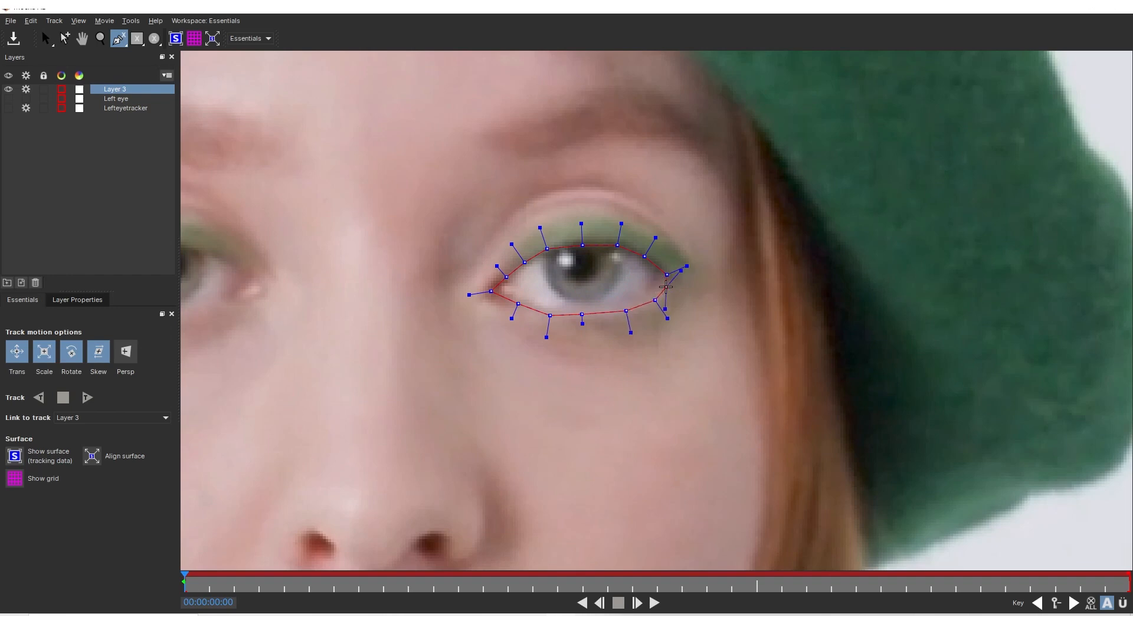
# Step: Continue the shape as a wider loop around the right-hand eye's lids and close it into a ring around the eye
pyautogui.click(691, 313)
pyautogui.click(656, 342)
pyautogui.click(583, 352)
pyautogui.click(518, 350)
pyautogui.click(468, 326)
pyautogui.click(445, 292)
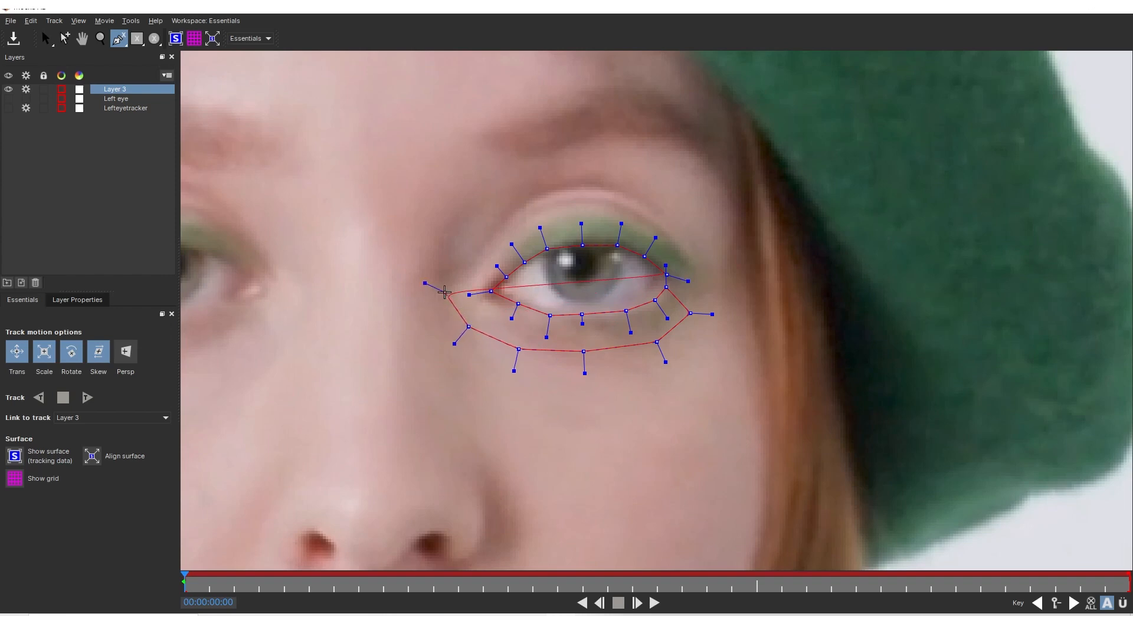
pyautogui.click(468, 227)
pyautogui.click(510, 184)
pyautogui.click(596, 162)
pyautogui.click(676, 181)
pyautogui.click(711, 227)
pyautogui.click(716, 287)
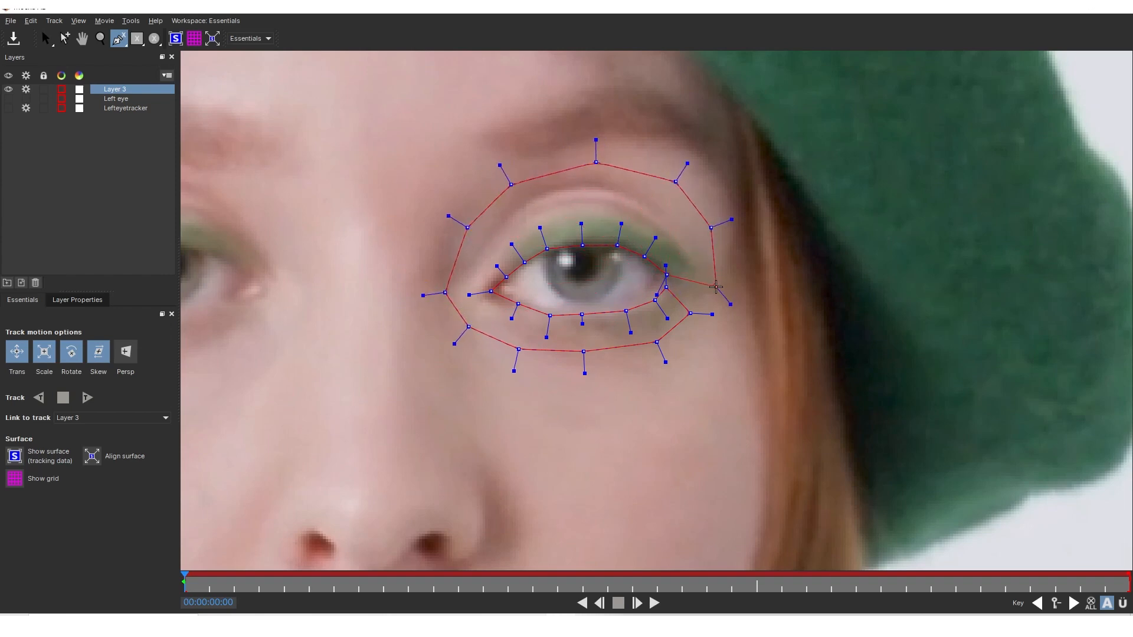
pyautogui.click(698, 308)
pyautogui.rightClick(808, 239)
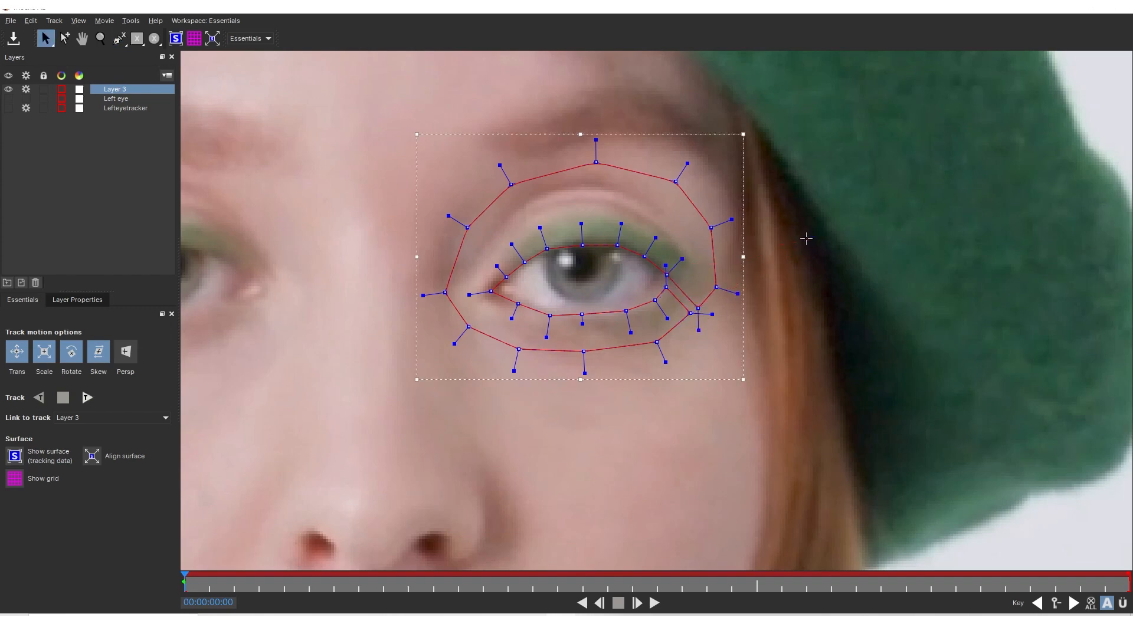
# Step: Rename the ring-shaped layer as Righteyetracker
pyautogui.doubleClick(113, 91)
pyautogui.write('Righteyetracker')
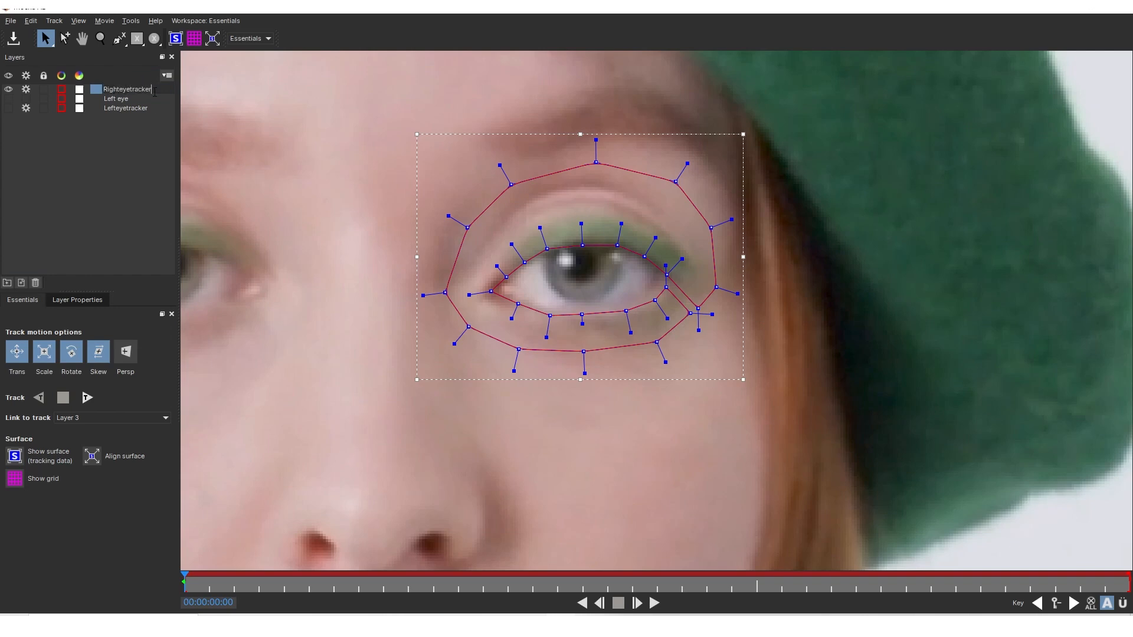
pyautogui.press('Return')
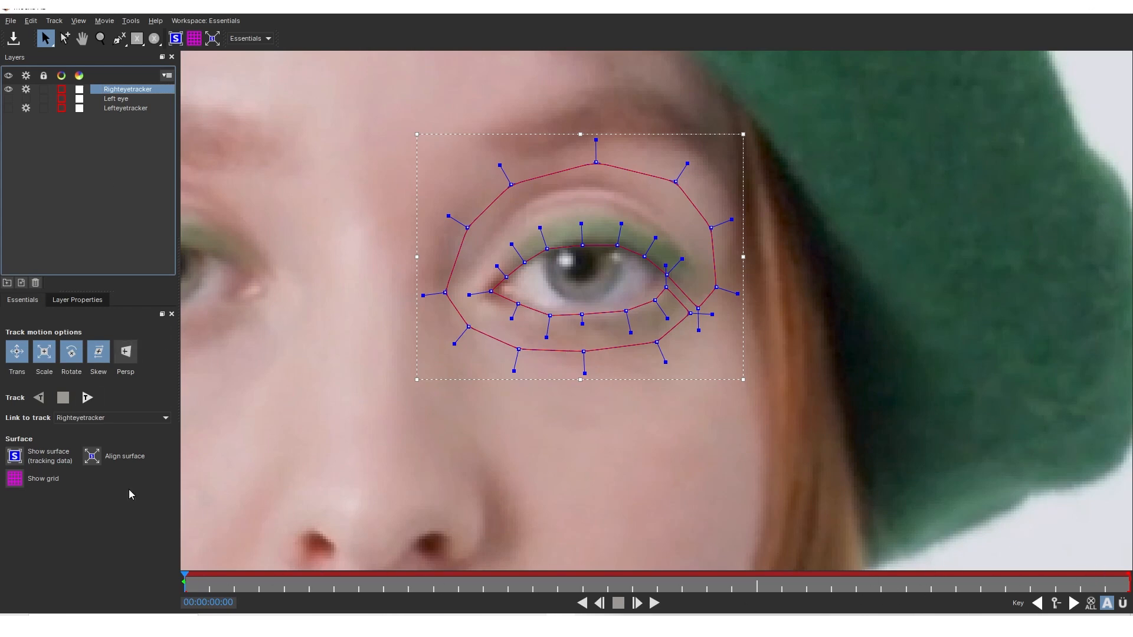
# Step: Track the Righteyetracker layer forward to the last frame and hide it
pyautogui.click(87, 399)
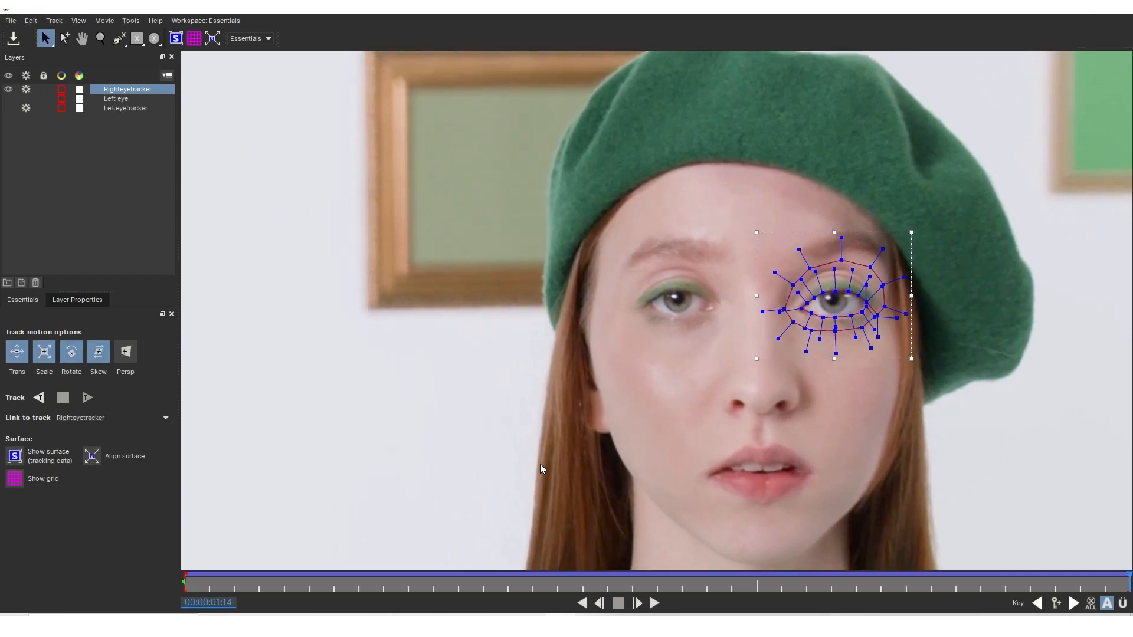
pyautogui.click(123, 165)
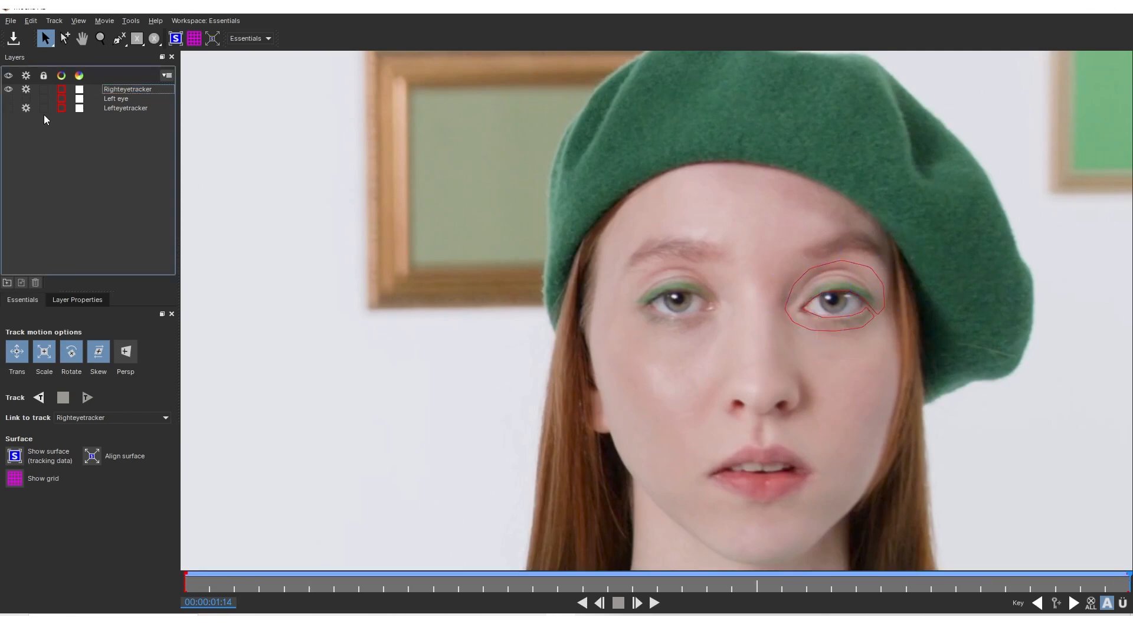
pyautogui.click(9, 90)
# Step: Draw a closed X-Spline shape tightly around the opening of the right-hand eye at the last frame
pyautogui.click(118, 40)
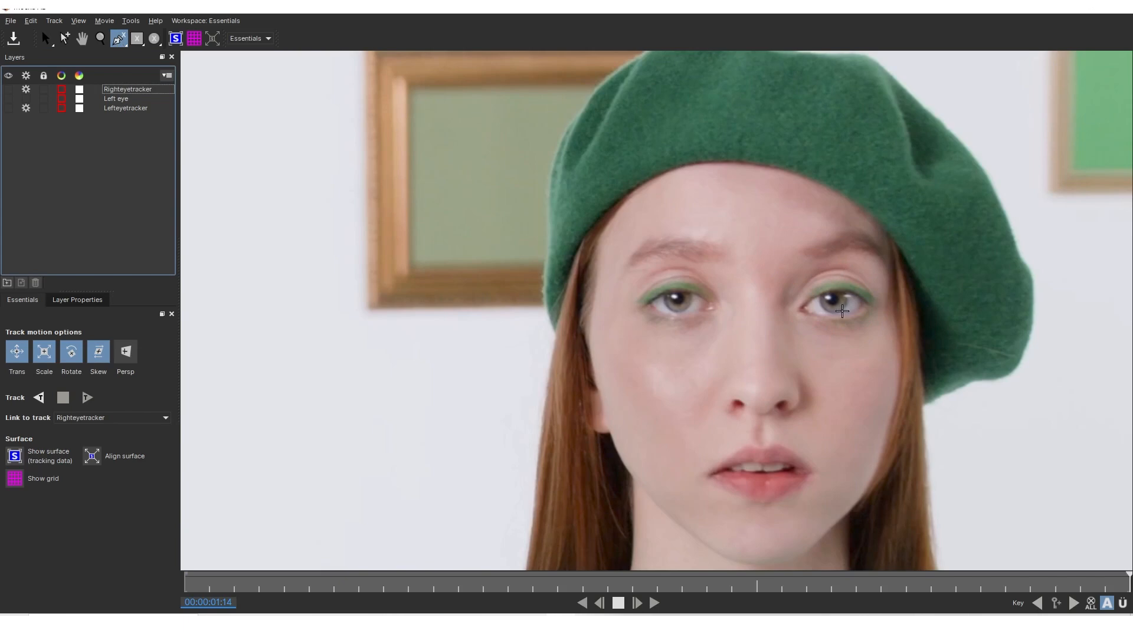
pyautogui.scroll(5, 825, 299)
pyautogui.press('x')
pyautogui.moveTo(912, 205); pyautogui.dragTo(724, 366)
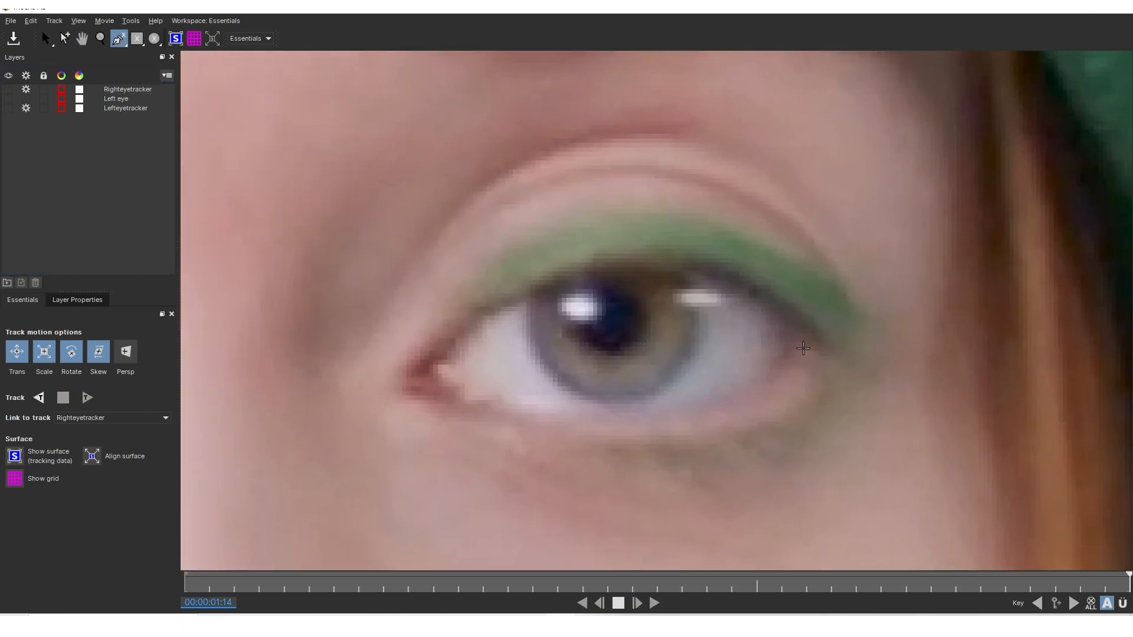
pyautogui.click(839, 361)
pyautogui.click(771, 296)
pyautogui.click(710, 271)
pyautogui.click(642, 266)
pyautogui.click(579, 276)
pyautogui.click(517, 298)
pyautogui.click(475, 326)
pyautogui.click(432, 361)
pyautogui.click(424, 377)
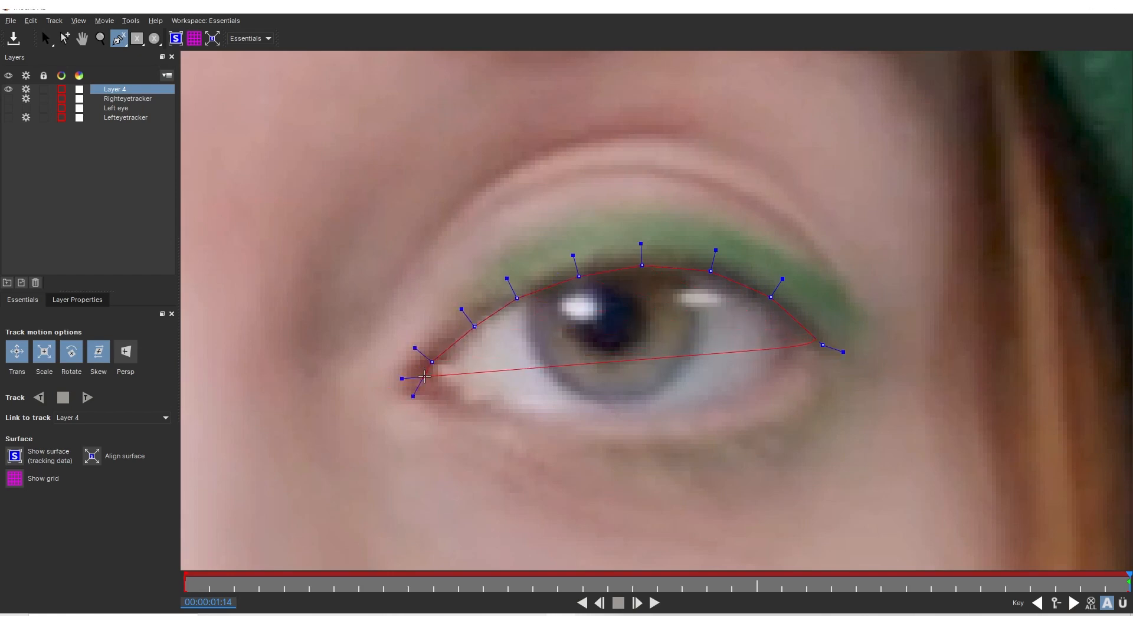
pyautogui.click(446, 394)
pyautogui.click(490, 416)
pyautogui.click(538, 430)
pyautogui.click(606, 428)
pyautogui.click(686, 423)
pyautogui.click(751, 401)
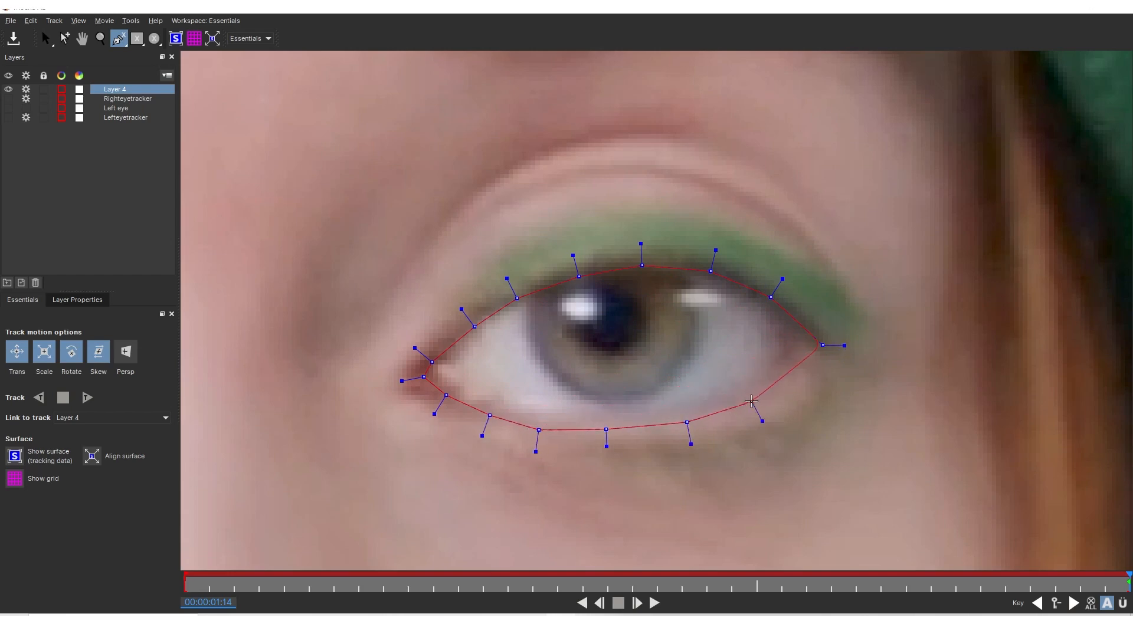
pyautogui.click(795, 379)
pyautogui.click(814, 360)
pyautogui.click(819, 355)
pyautogui.rightClick(841, 330)
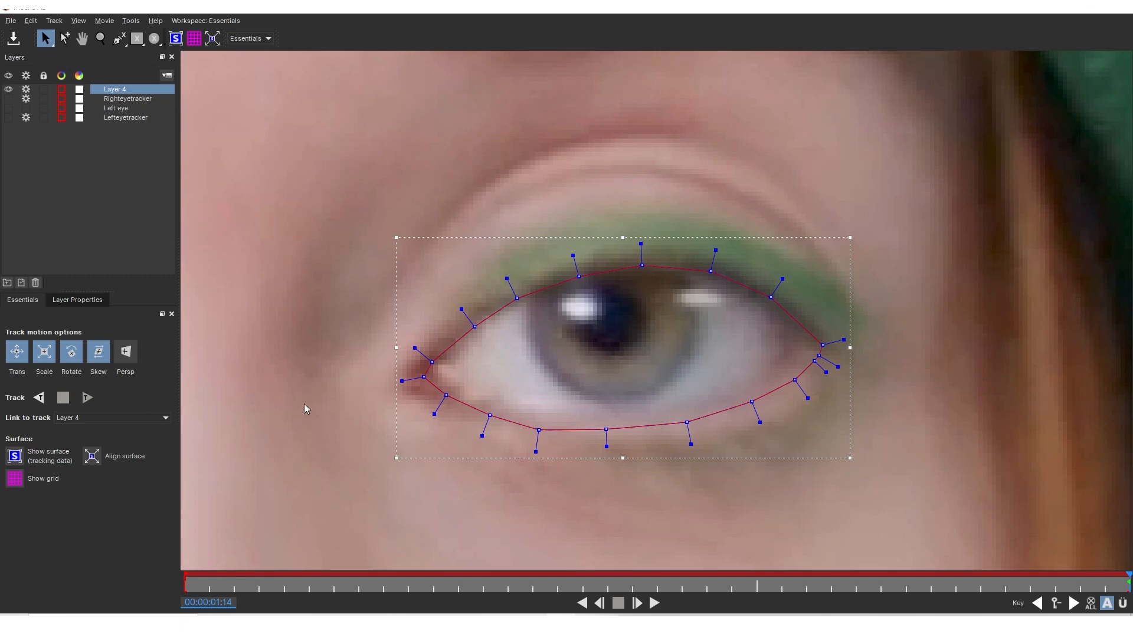
# Step: Link the new eye-opening layer to the Righteyetracker track and rename the layer as Right Eye
pyautogui.click(94, 418)
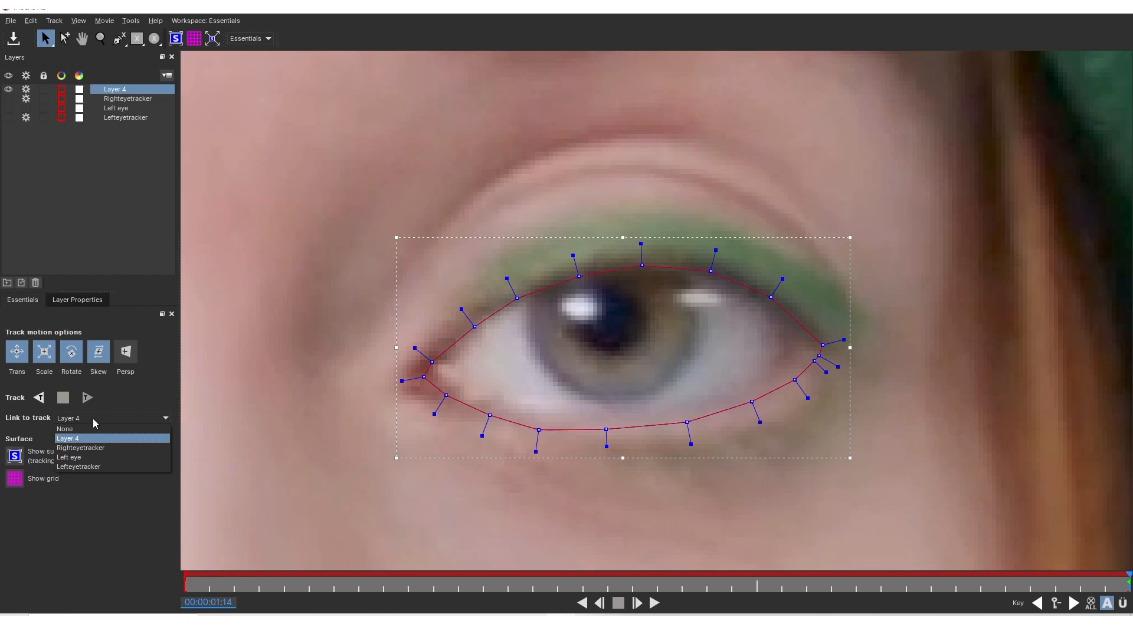
pyautogui.click(86, 452)
pyautogui.doubleClick(112, 92)
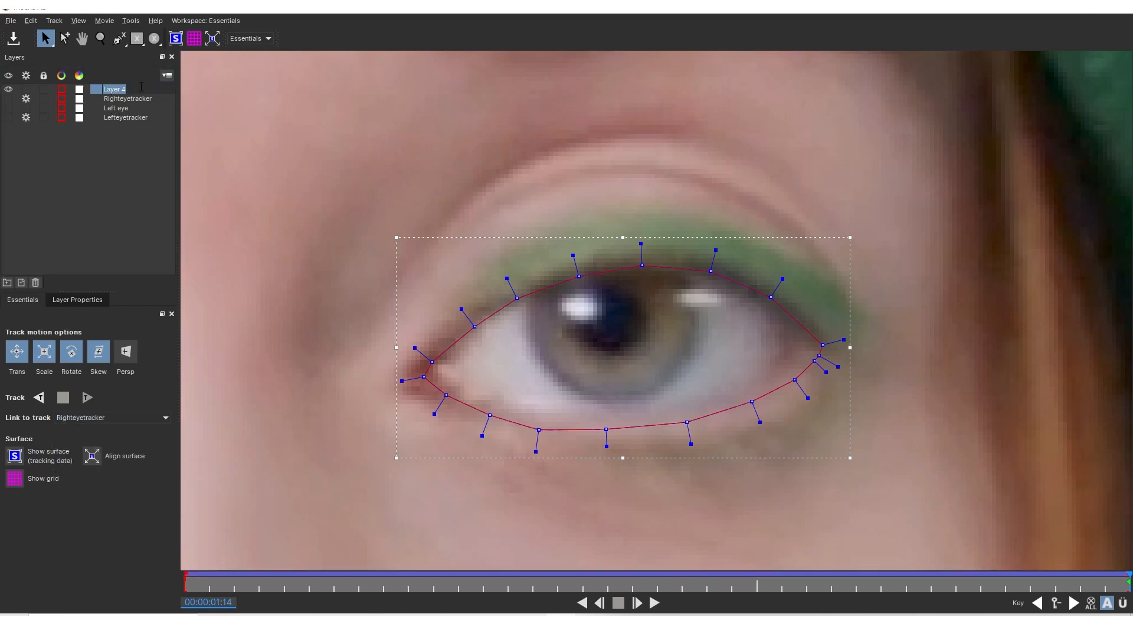
pyautogui.write('Right Eye')
pyautogui.click(93, 165)
# Step: Close Mocha AE, saving the changes to the project, and return to After Effects
pyautogui.scroll(-5, 687, 299)
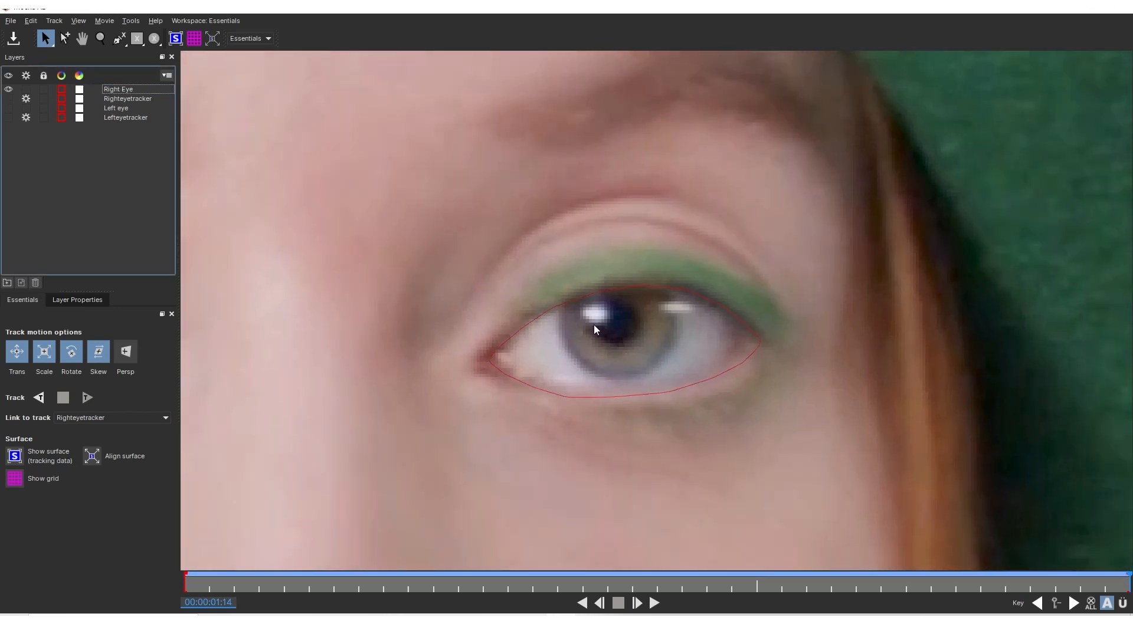
pyautogui.scroll(-3, 493, 263)
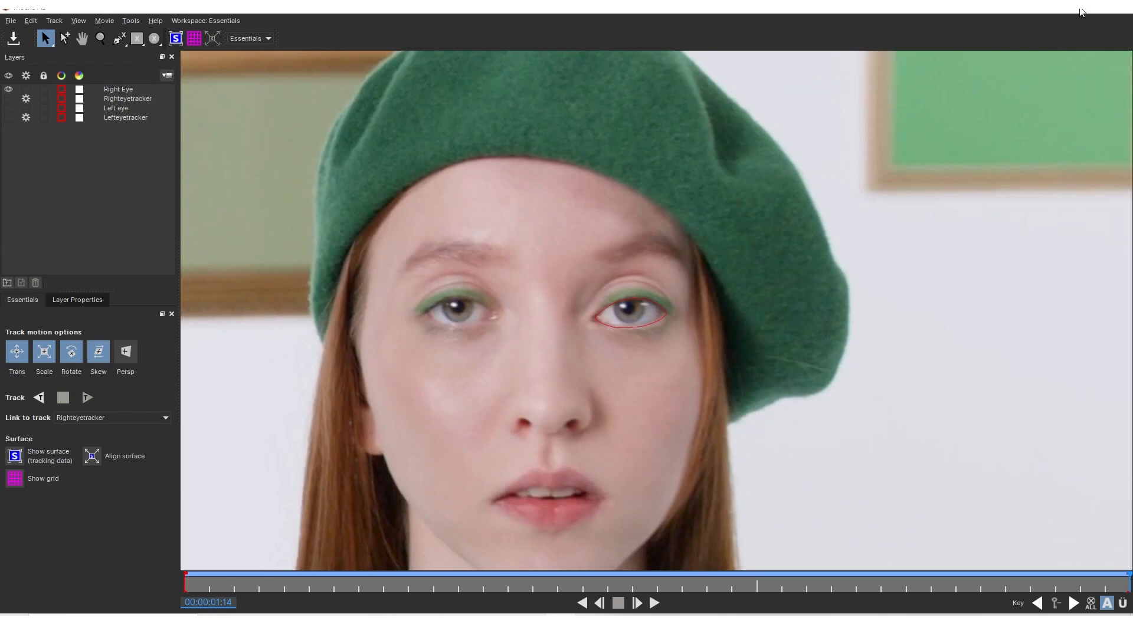
pyautogui.click(1117, 13)
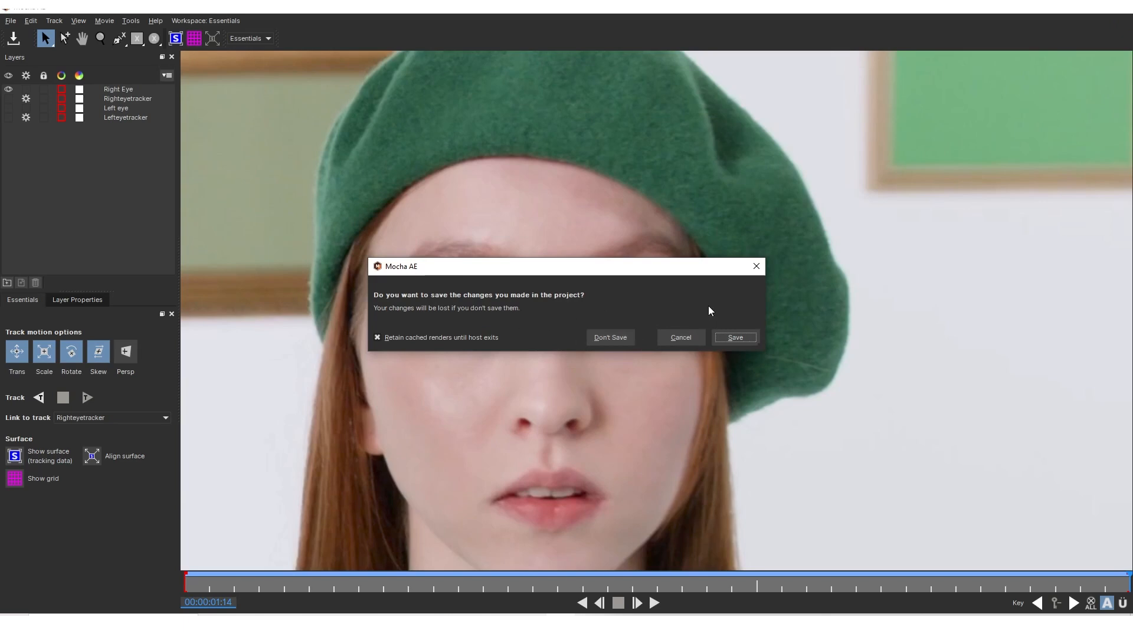
pyautogui.click(735, 337)
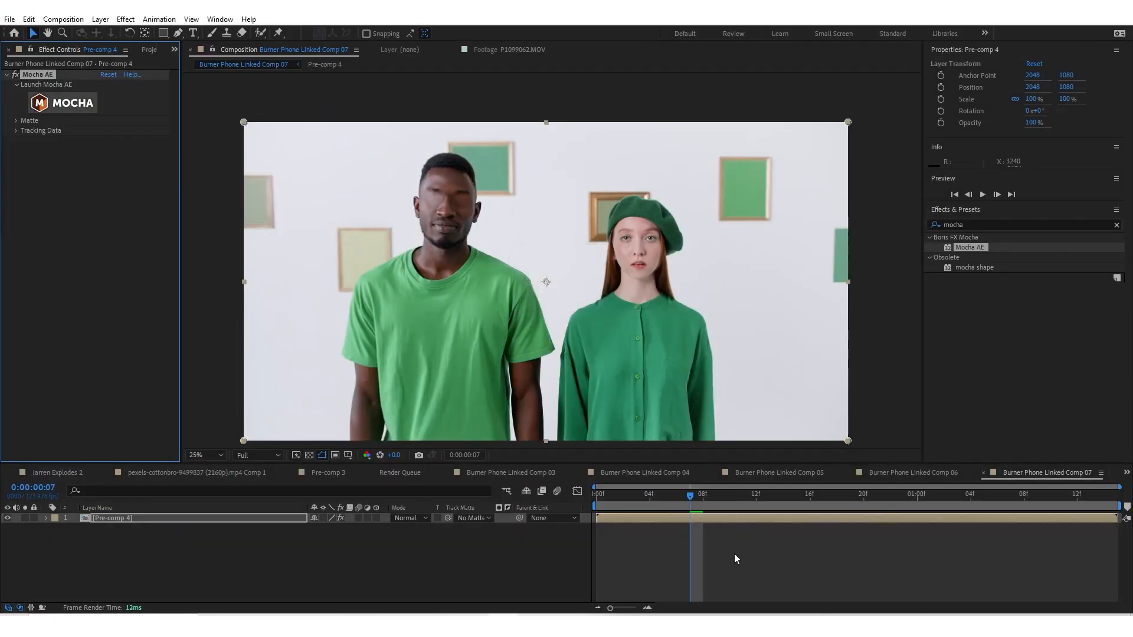
# Step: Add two null objects above Pre-comp 4 in the Burner Phone Linked Comp 07 composition
pyautogui.press('/')
pyautogui.hotkey('shift', '/')
pyautogui.click(100, 19)
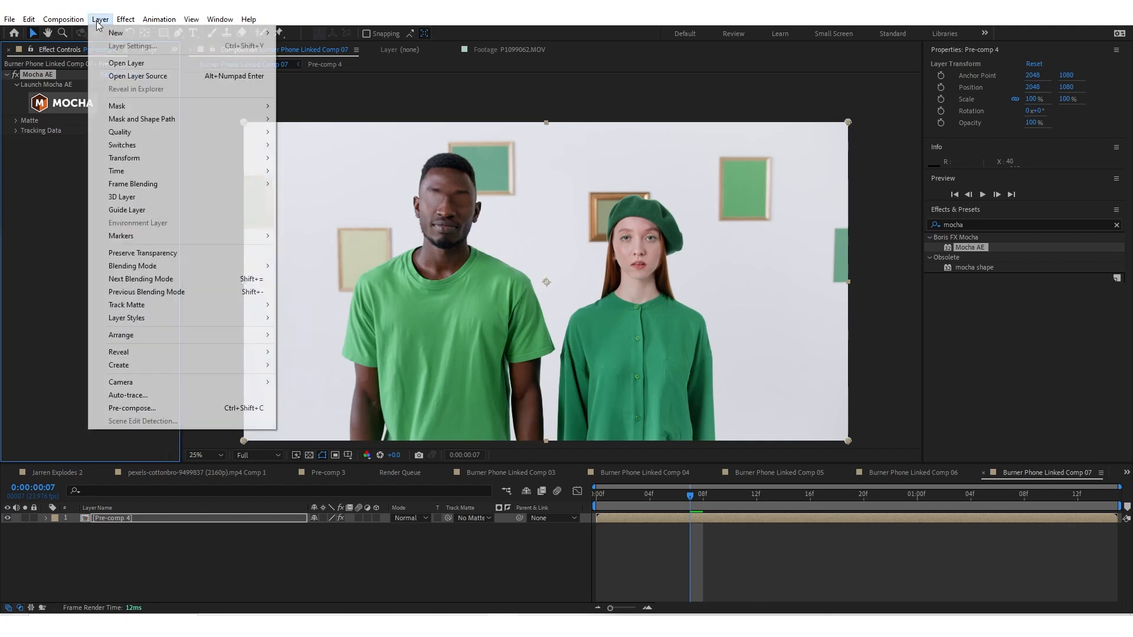
pyautogui.moveTo(136, 35)
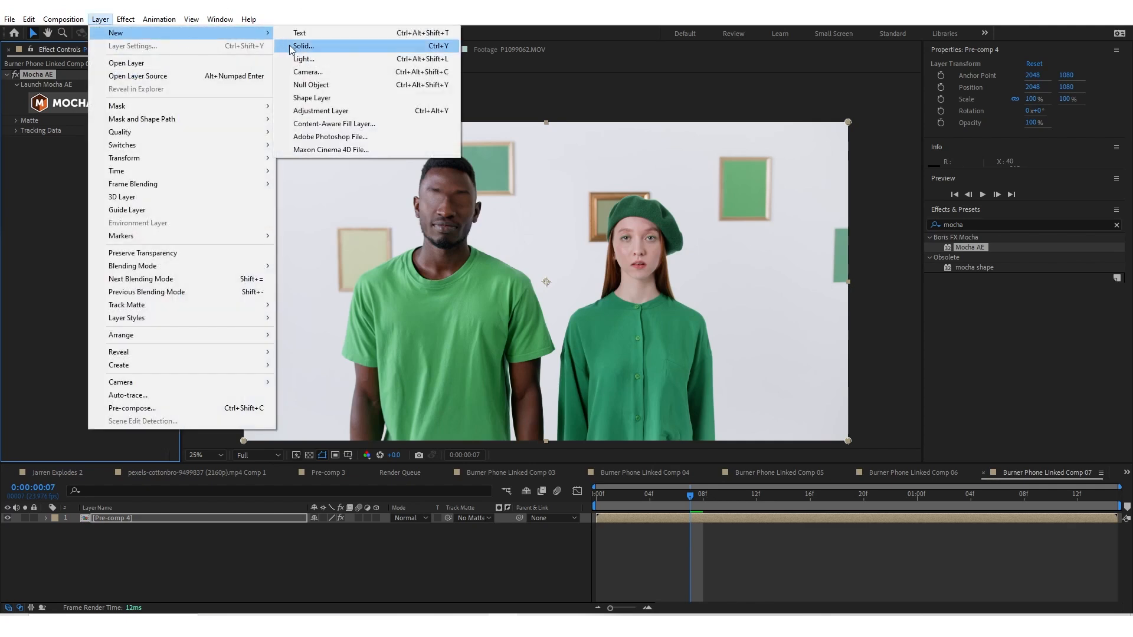
pyautogui.click(310, 86)
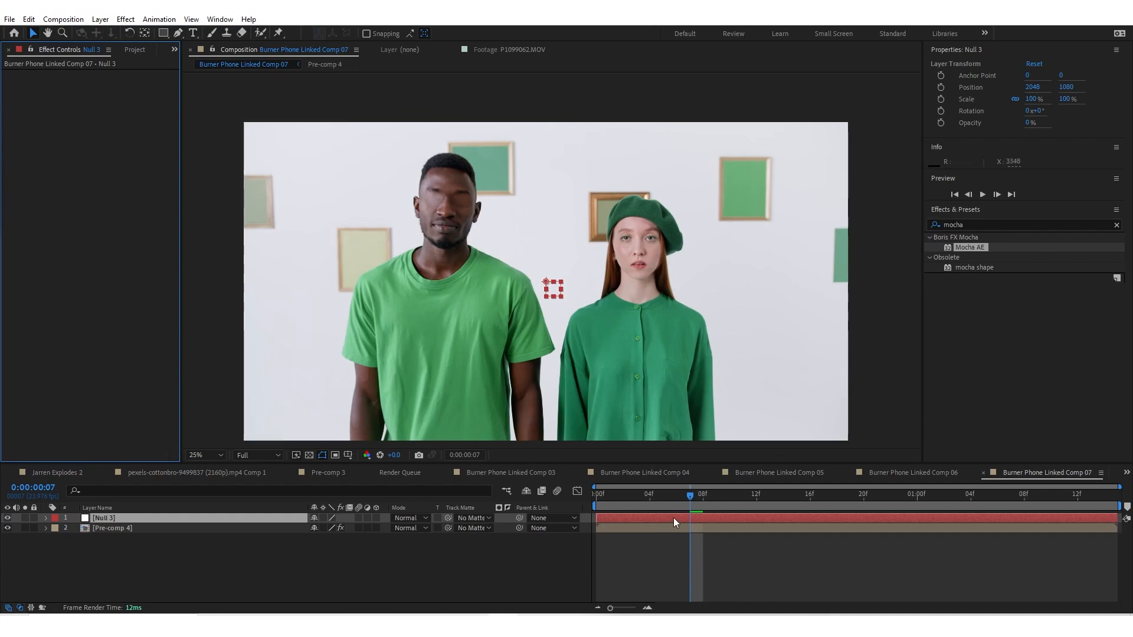
pyautogui.click(100, 19)
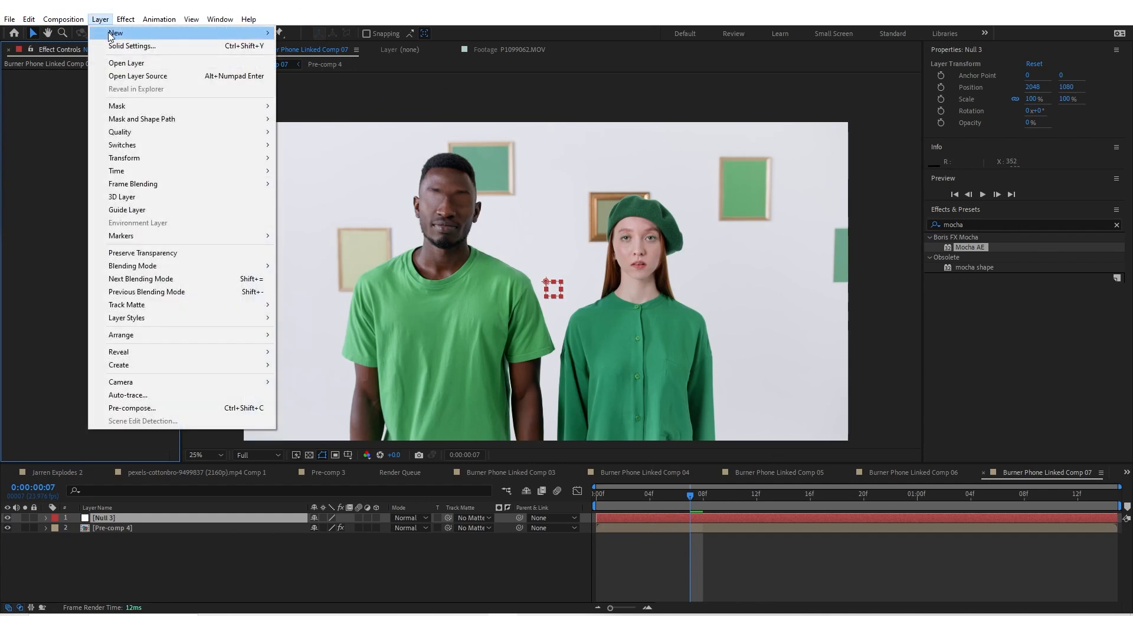
pyautogui.moveTo(109, 34)
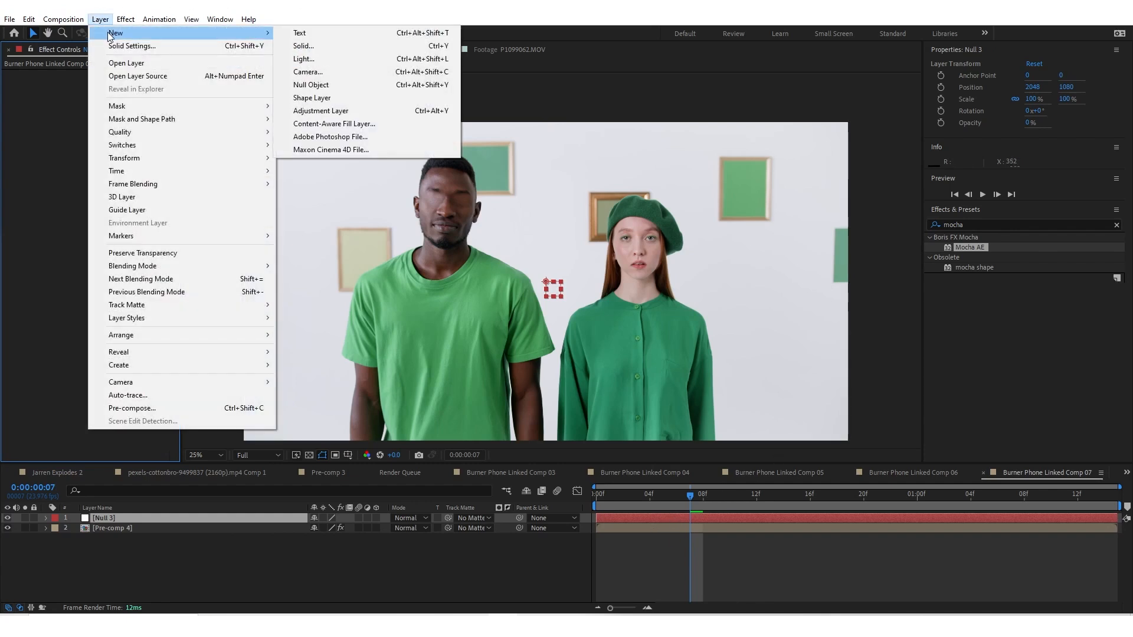
pyautogui.click(341, 88)
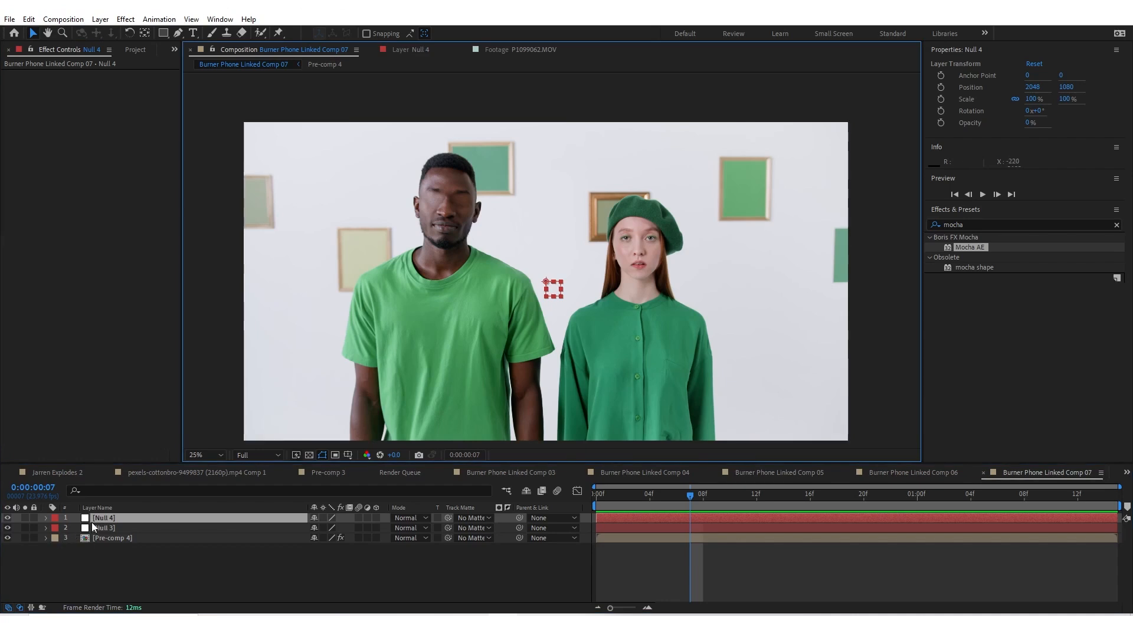
# Step: Rename the uppermost null object layer as Right Eye
pyautogui.rightClick(112, 518)
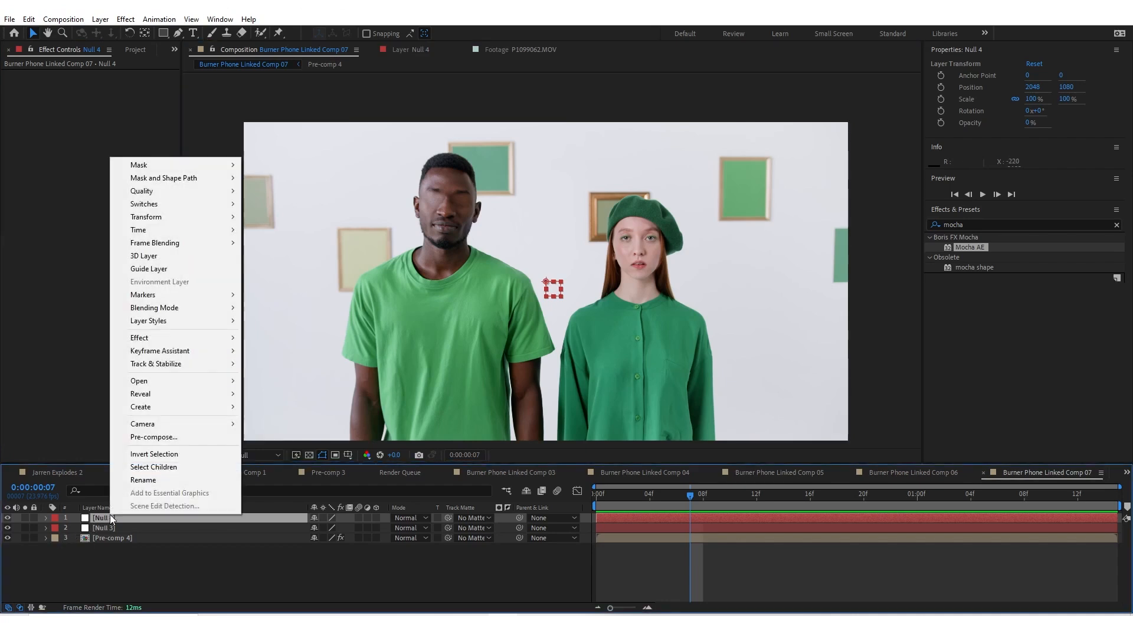
pyautogui.click(143, 484)
pyautogui.write('Right EYe')
pyautogui.press('BackSpace')
pyautogui.press('BackSpace')
pyautogui.write('ye')
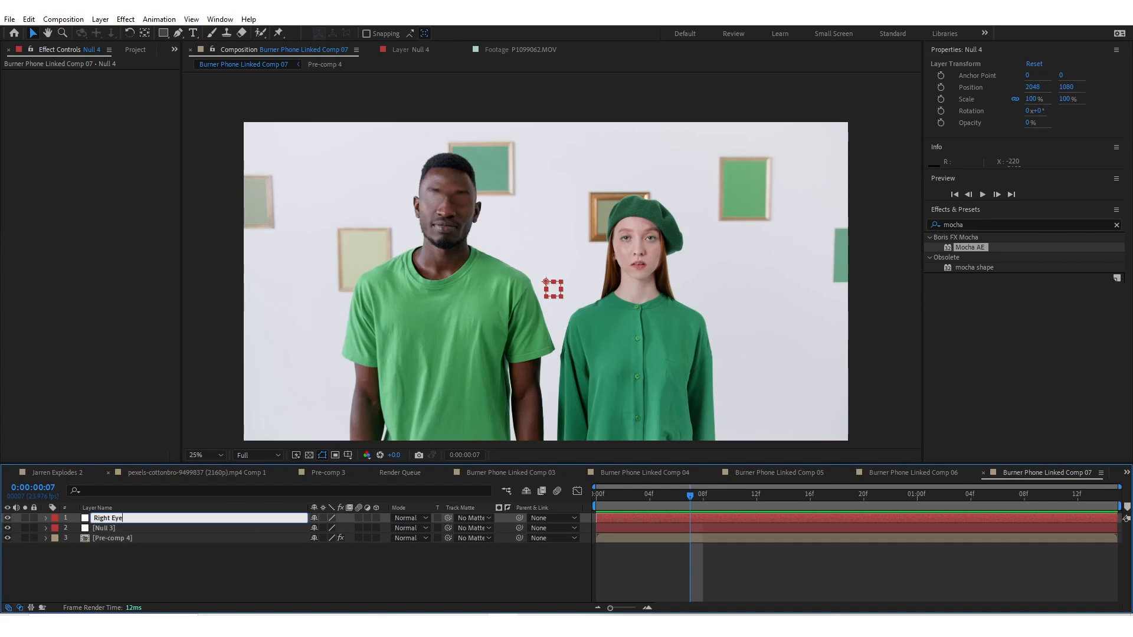
pyautogui.click(104, 531)
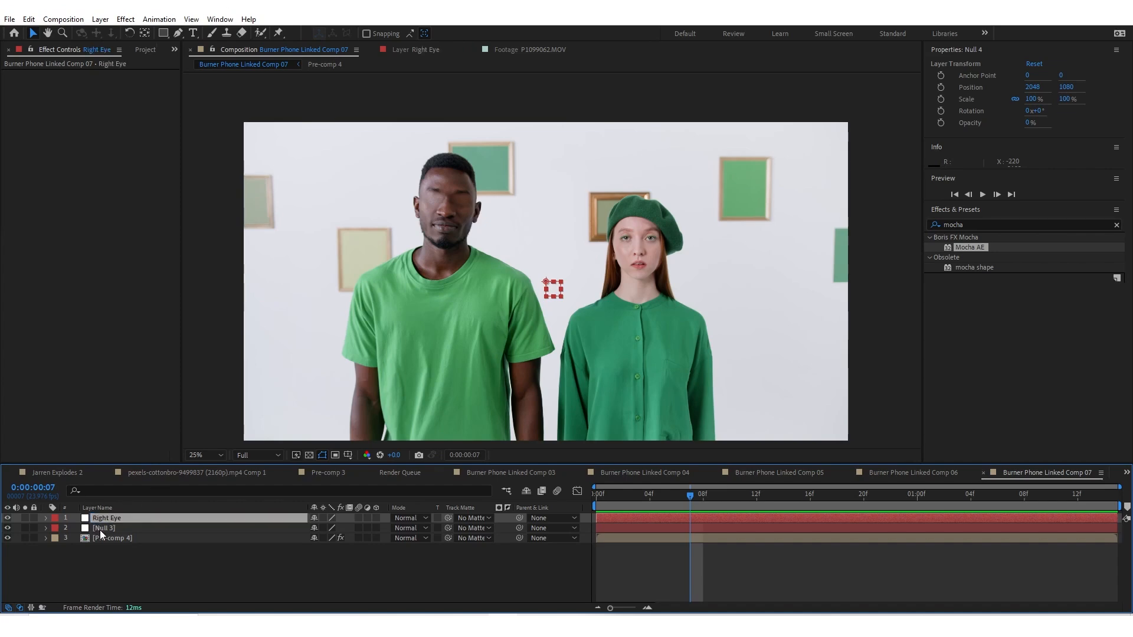
# Step: Rename the second null object layer as Left Eye
pyautogui.doubleClick(103, 532)
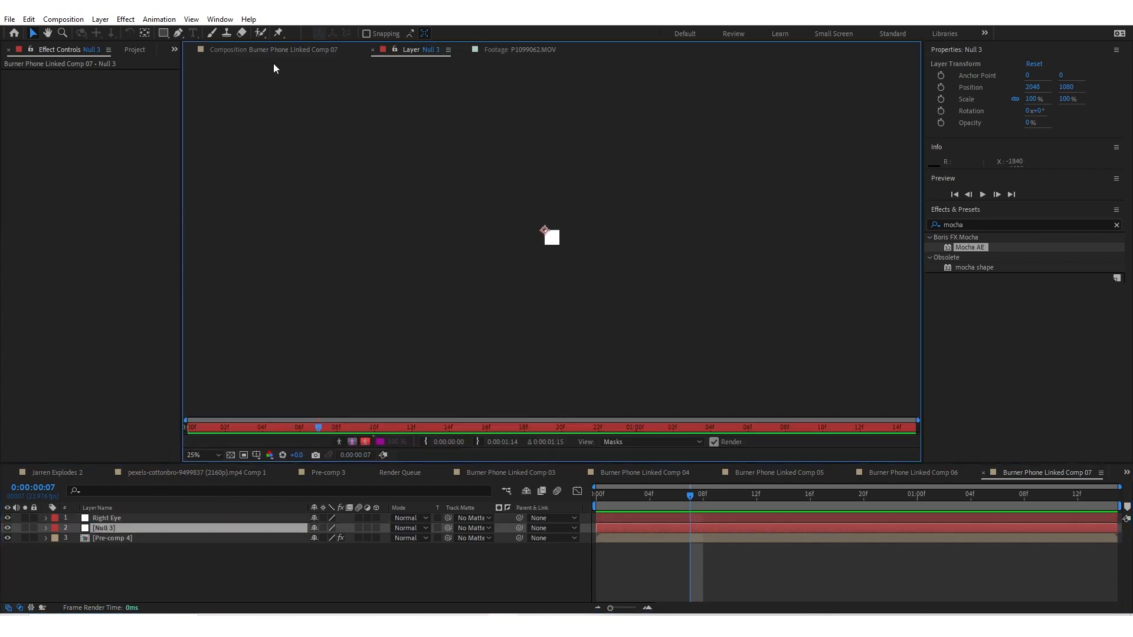
pyautogui.click(260, 50)
pyautogui.rightClick(107, 529)
pyautogui.click(134, 499)
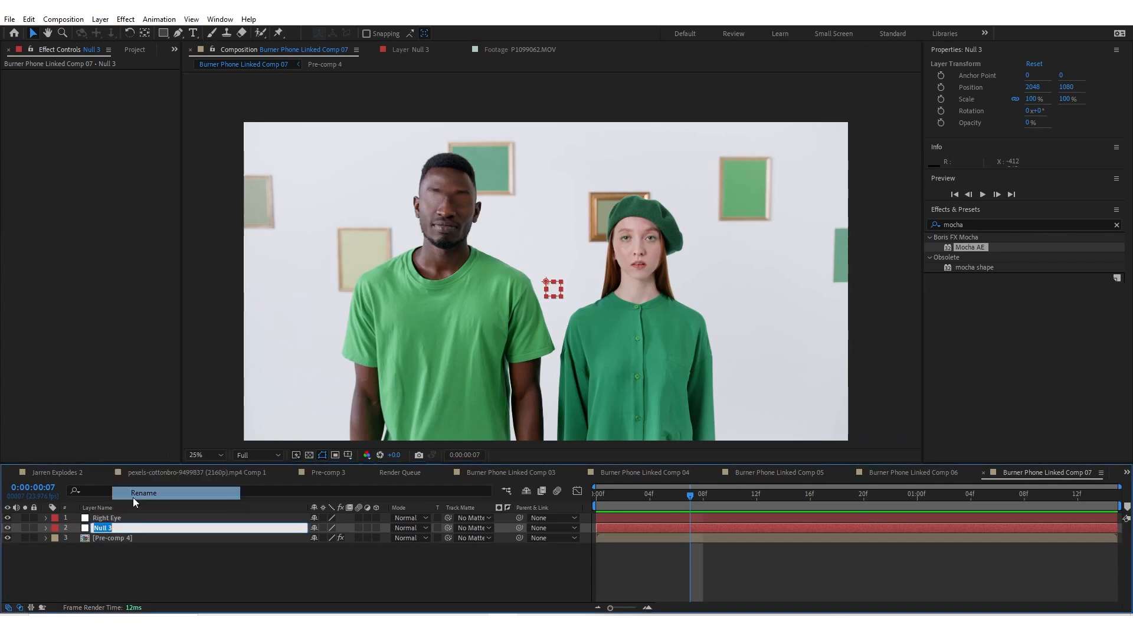
pyautogui.write('Left Eye')
pyautogui.press('Return')
# Step: Select the Pre-comp 4 layer and display its Mocha AE effect controls
pyautogui.click(677, 522)
pyautogui.click(676, 533)
pyautogui.click(675, 522)
pyautogui.click(681, 526)
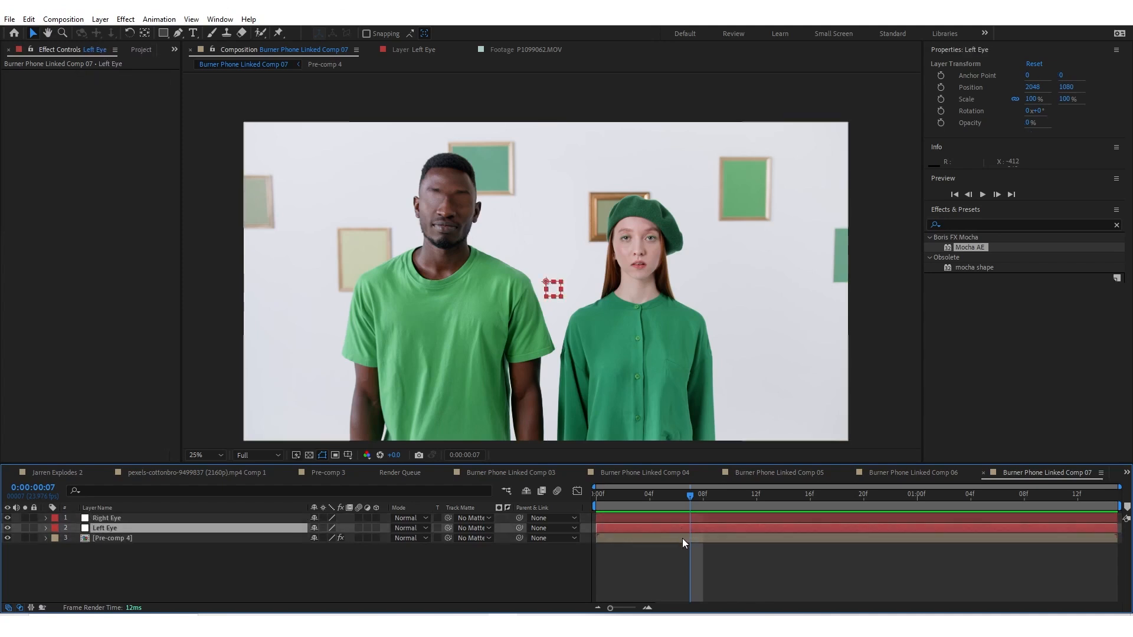
pyautogui.click(682, 538)
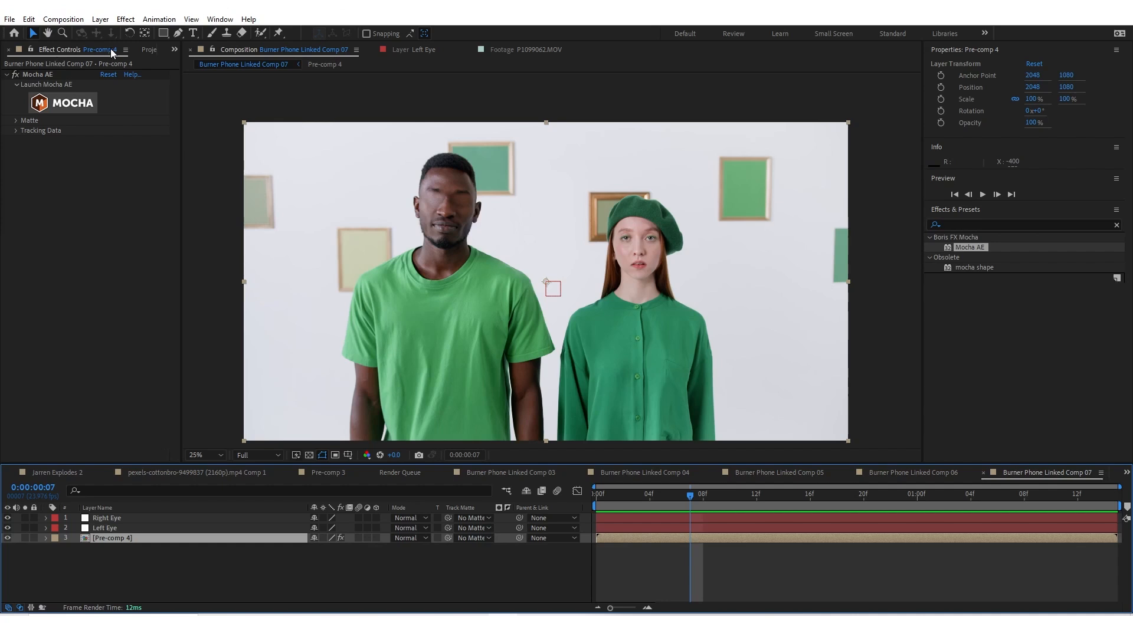
pyautogui.click(176, 48)
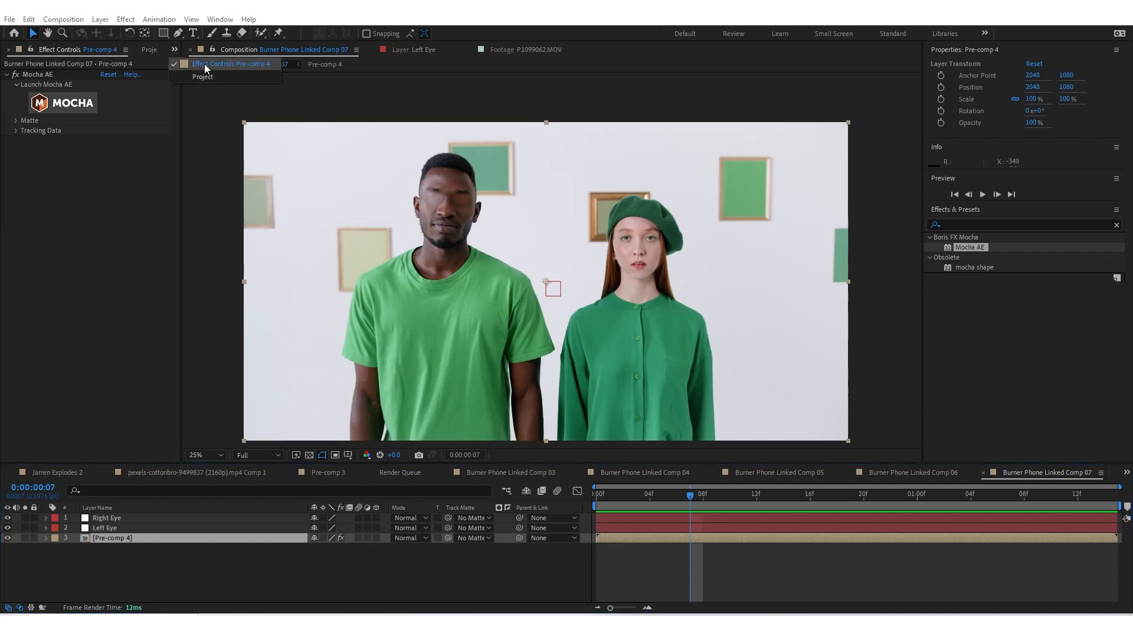
pyautogui.click(204, 64)
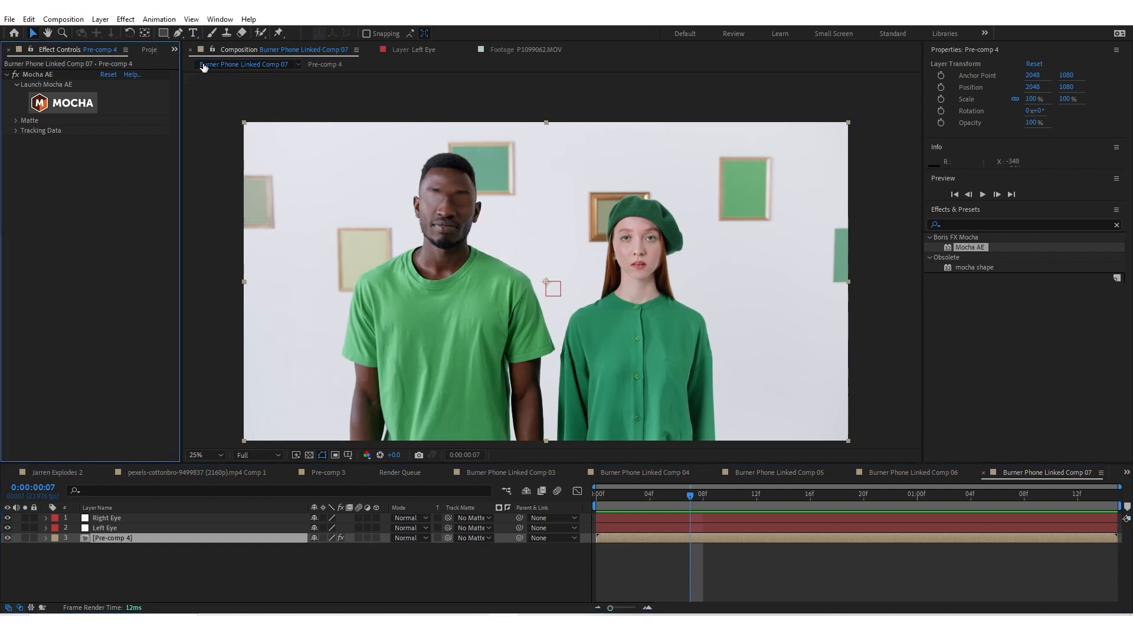
# Step: Create Mocha AE track data on Pre-comp 4 from the Righteyetracker layer
pyautogui.click(16, 131)
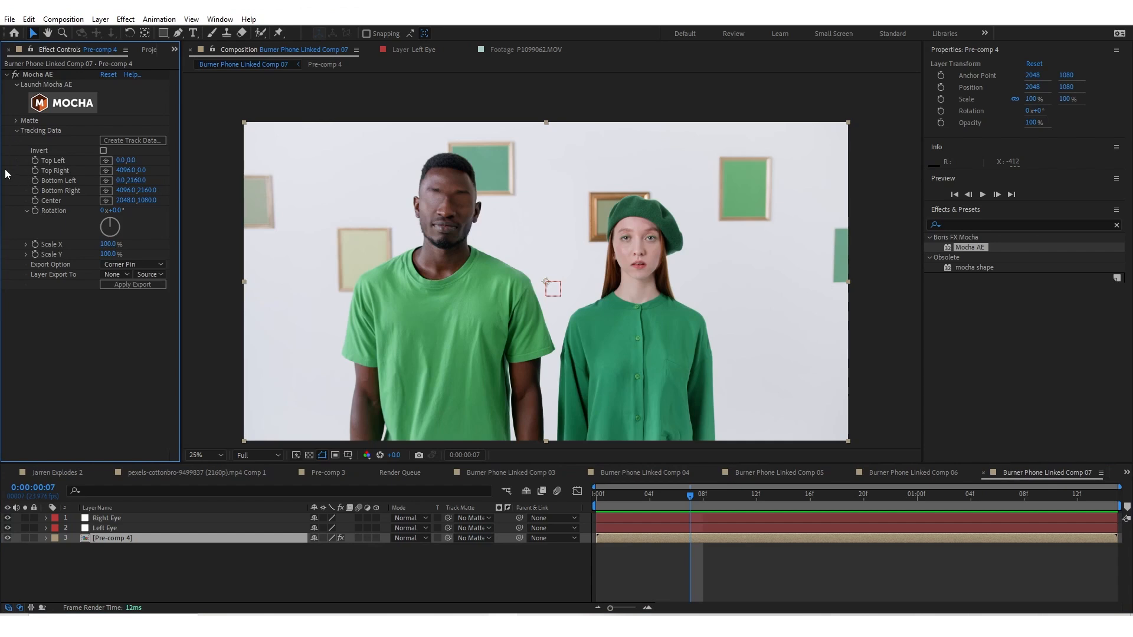
pyautogui.click(126, 139)
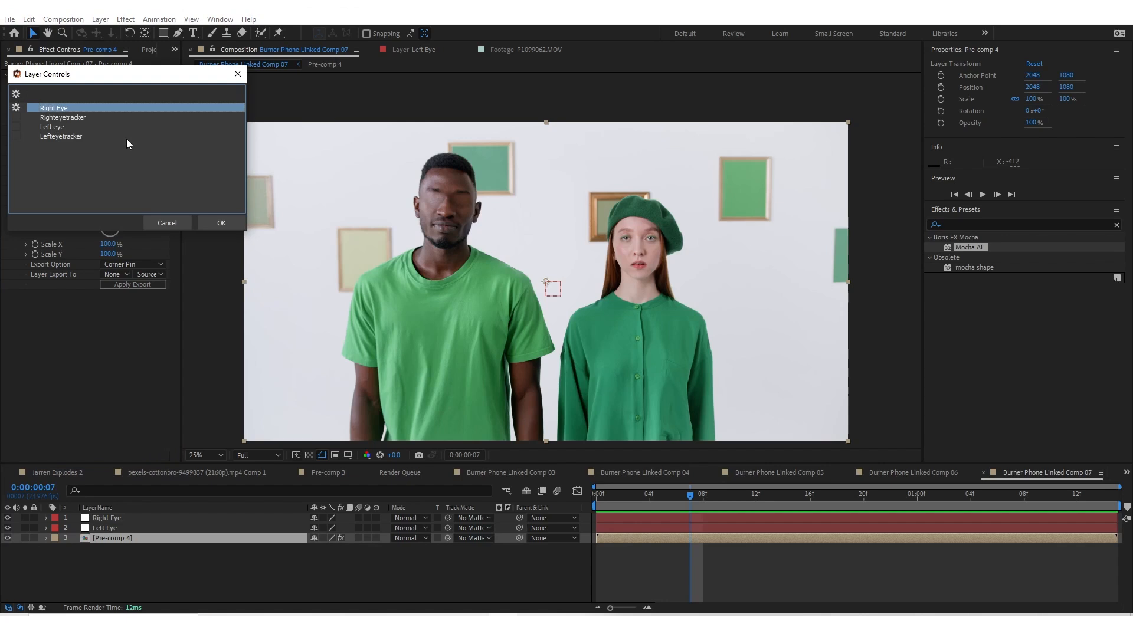
pyautogui.click(61, 117)
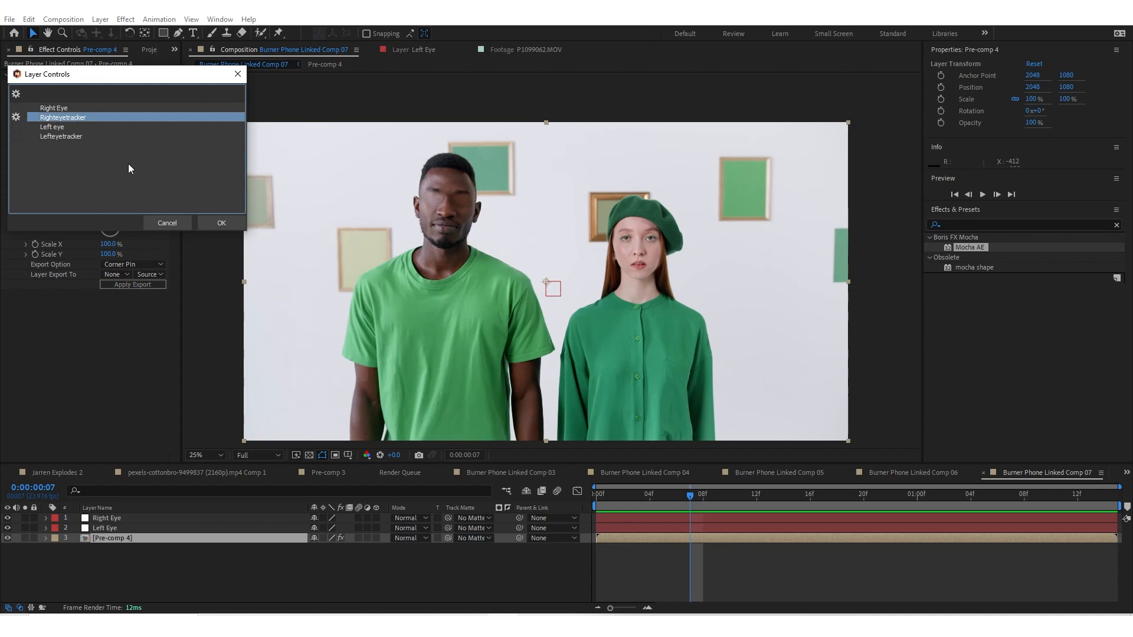
pyautogui.click(210, 224)
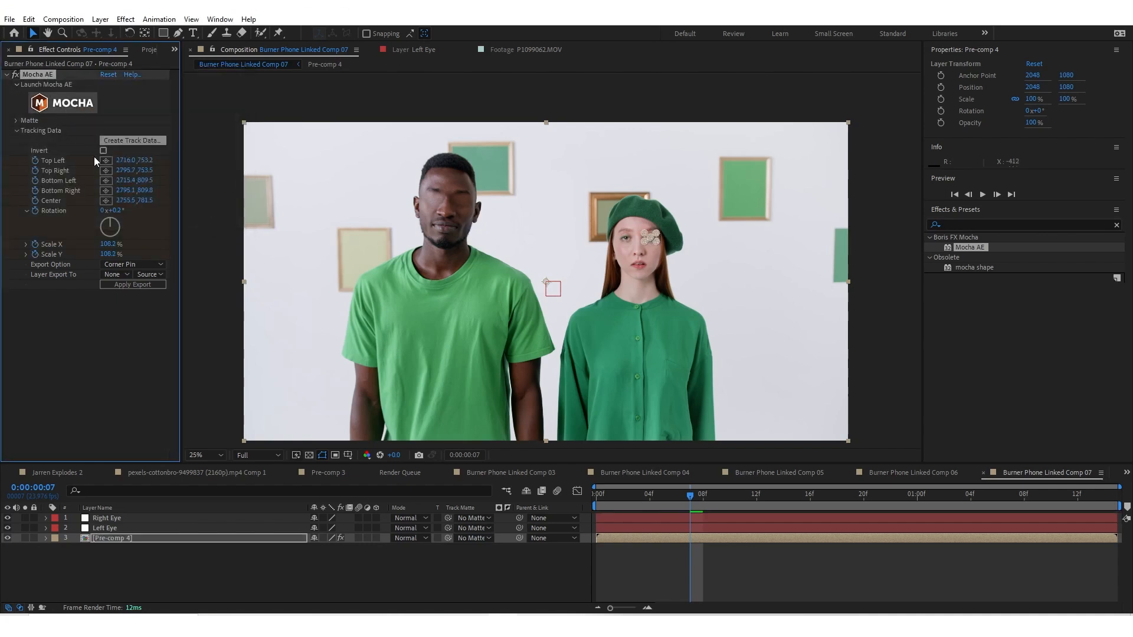
# Step: Export the right-eye tracking data as Transform keyframes to the Right Eye null layer
pyautogui.click(131, 265)
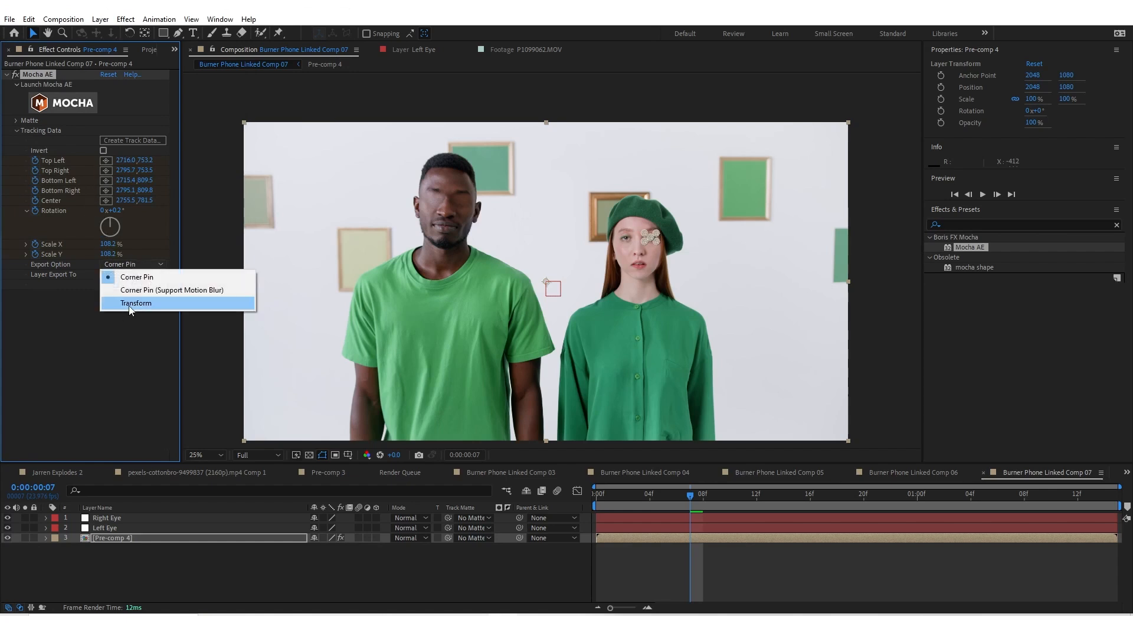
pyautogui.click(131, 304)
pyautogui.click(116, 275)
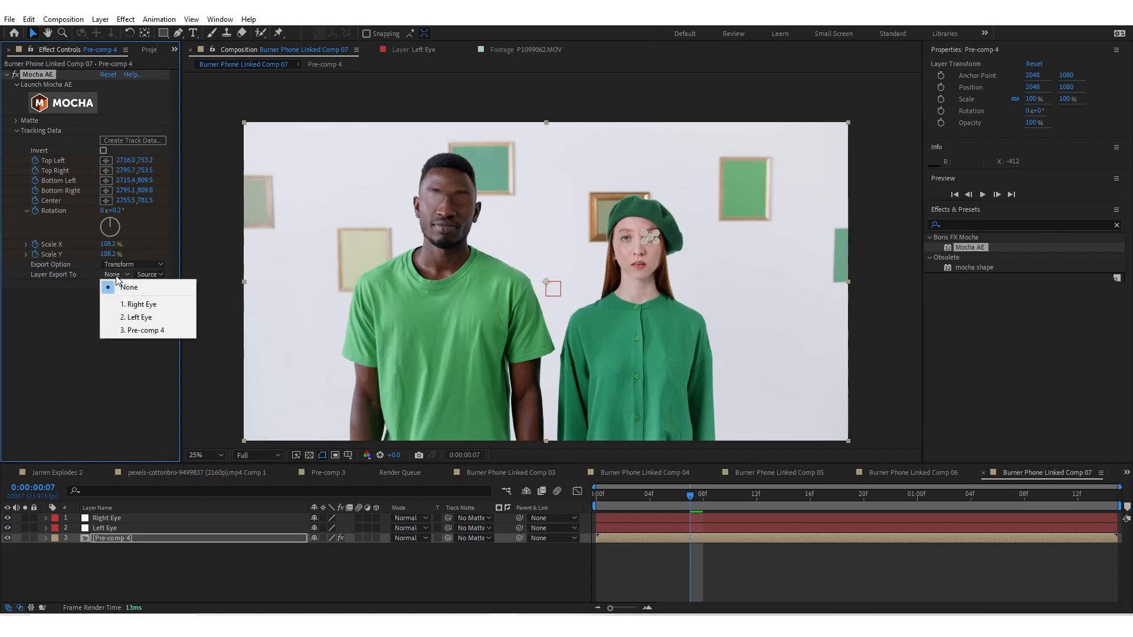
pyautogui.click(135, 305)
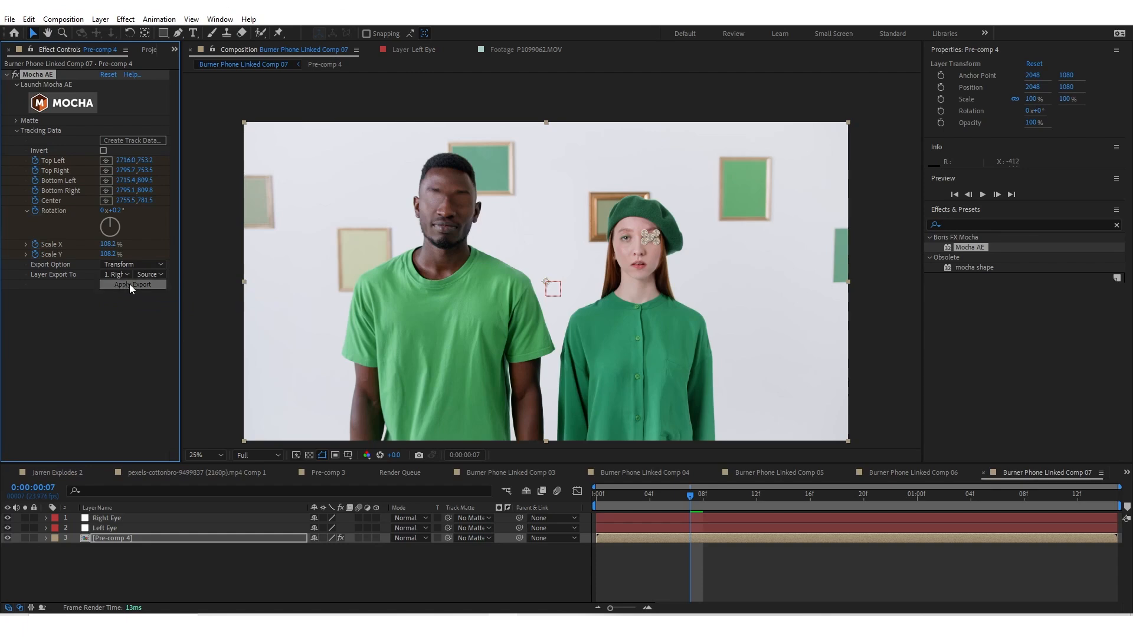
pyautogui.click(129, 285)
# Step: Examine up close how the Right Eye null follows the woman's eye through the clip
pyautogui.scroll(4, 646, 262)
pyautogui.scroll(-2, 678, 263)
pyautogui.moveTo(734, 238); pyautogui.dragTo(599, 272)
pyautogui.scroll(2, 598, 272)
pyautogui.press('v')
pyautogui.moveTo(696, 496); pyautogui.dragTo(602, 505)
pyautogui.press('space')
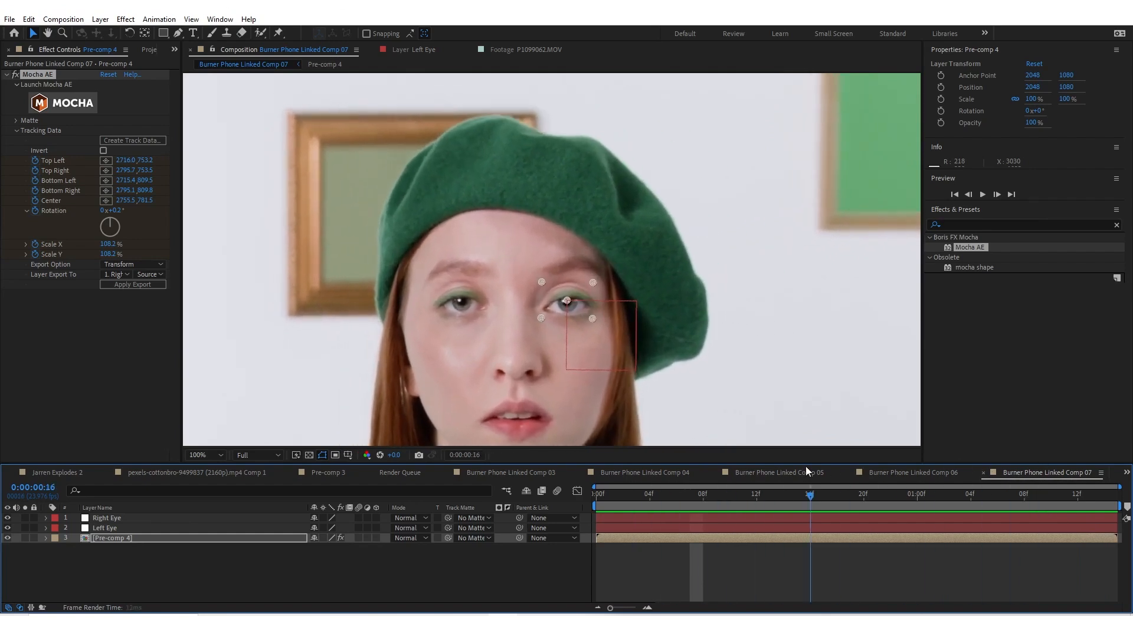
pyautogui.click(610, 492)
pyautogui.click(624, 547)
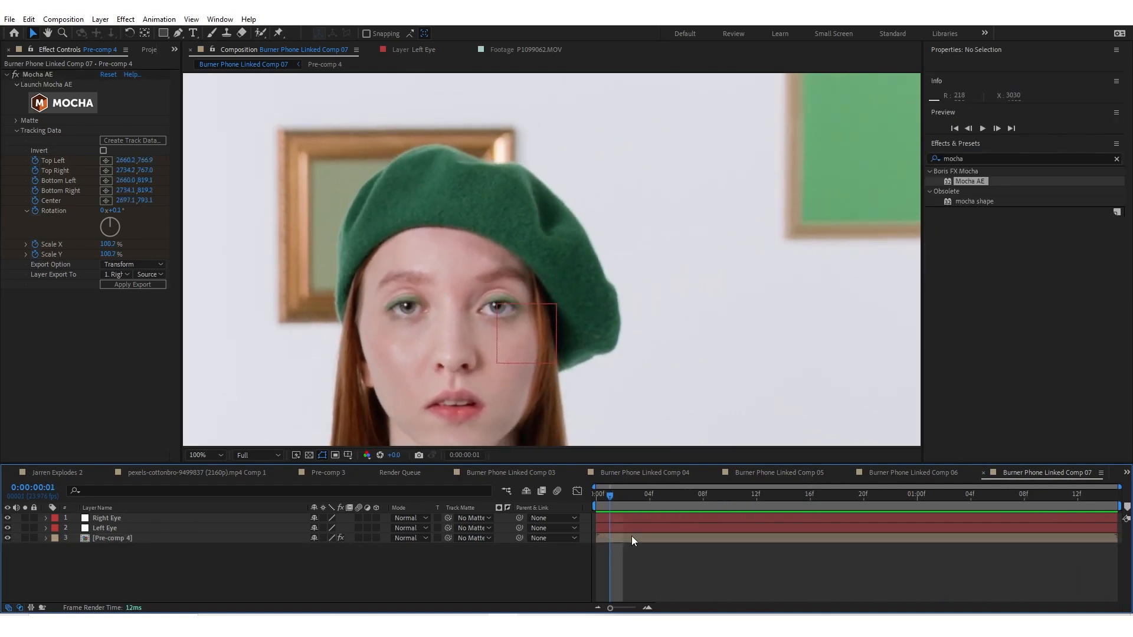
# Step: Regenerate the Mocha AE track data on Pre-comp 4 from the Lefteyetracker layer
pyautogui.click(628, 540)
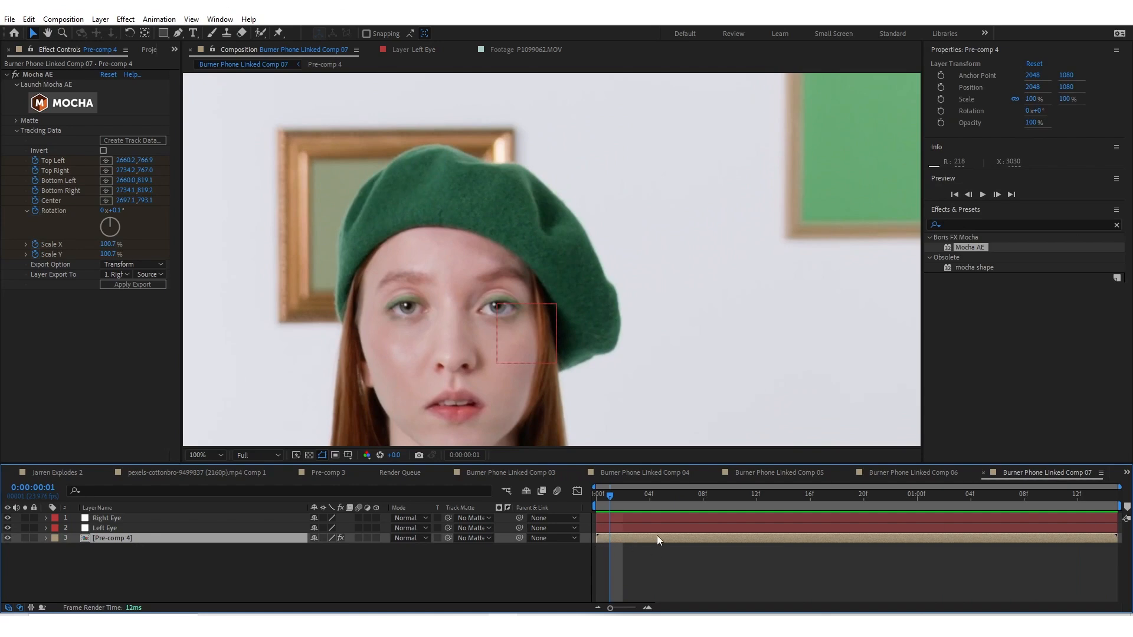
pyautogui.scroll(-4, 505, 322)
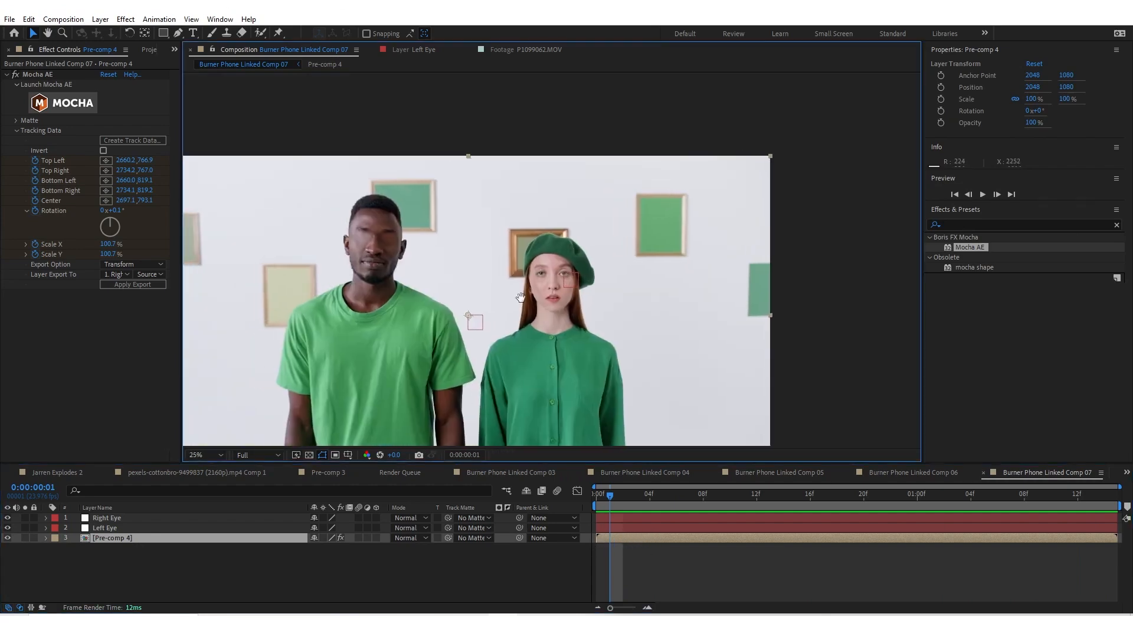
pyautogui.click(121, 143)
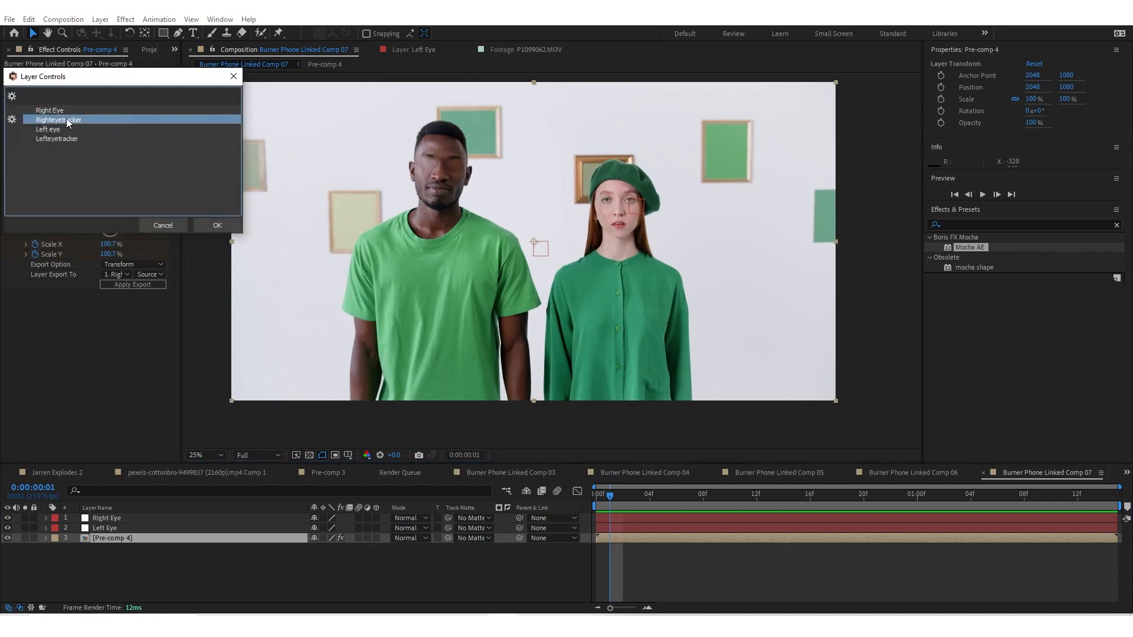
pyautogui.click(54, 138)
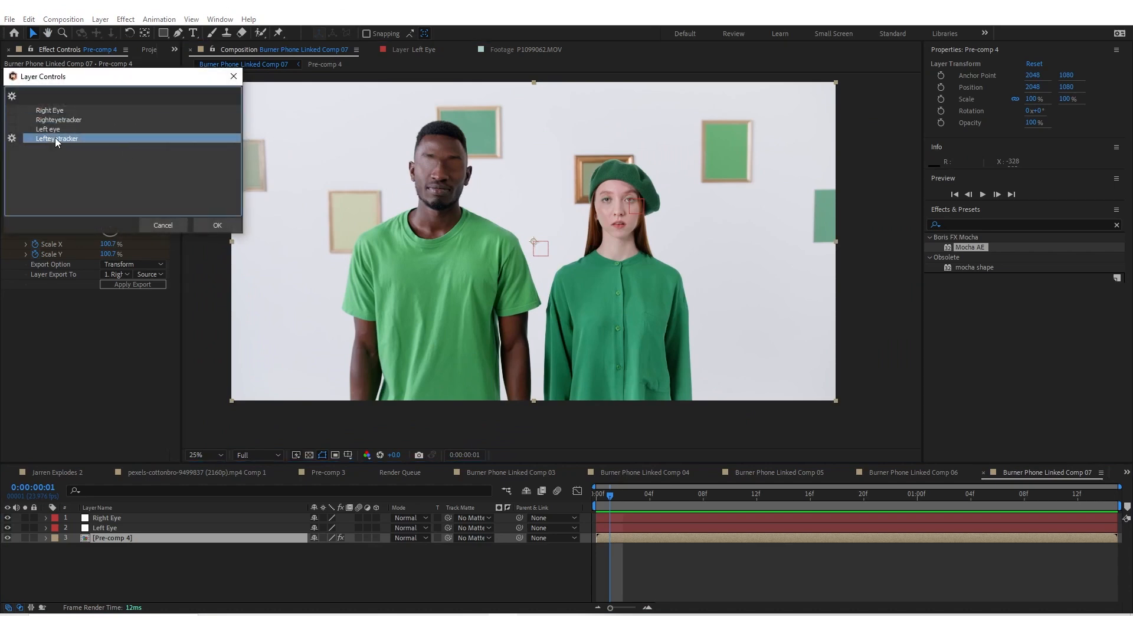
pyautogui.click(214, 225)
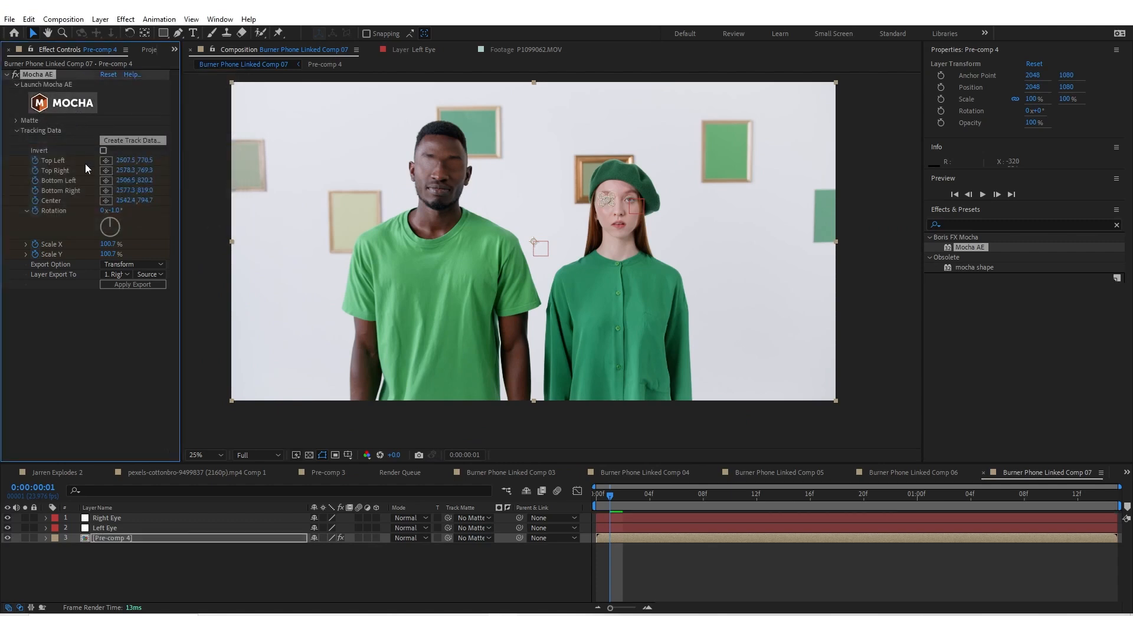
# Step: Export the left-eye tracking data to the Left Eye null layer and check its motion across the clip
pyautogui.click(118, 274)
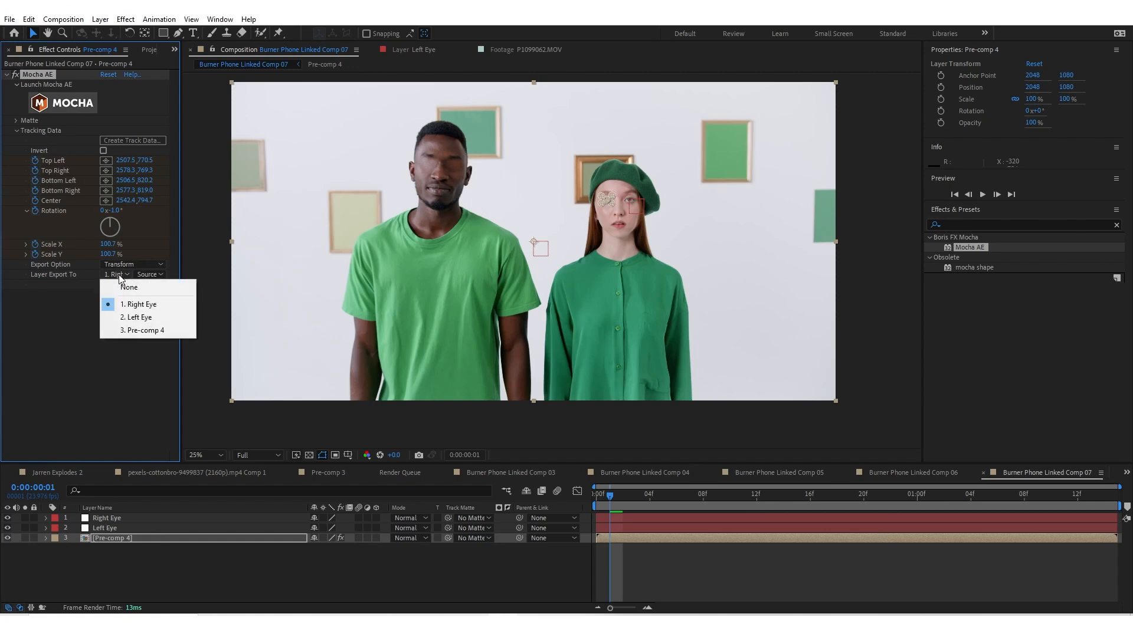
pyautogui.click(129, 314)
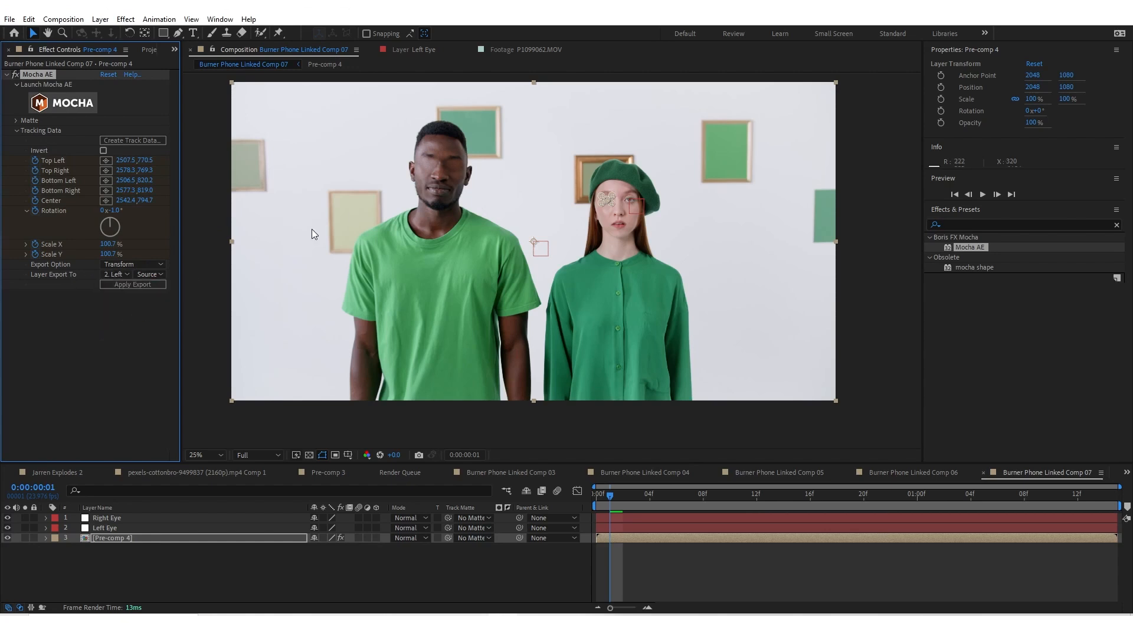
pyautogui.click(126, 285)
pyautogui.scroll(4, 564, 233)
pyautogui.scroll(-2, 672, 293)
pyautogui.moveTo(610, 497); pyautogui.dragTo(763, 483)
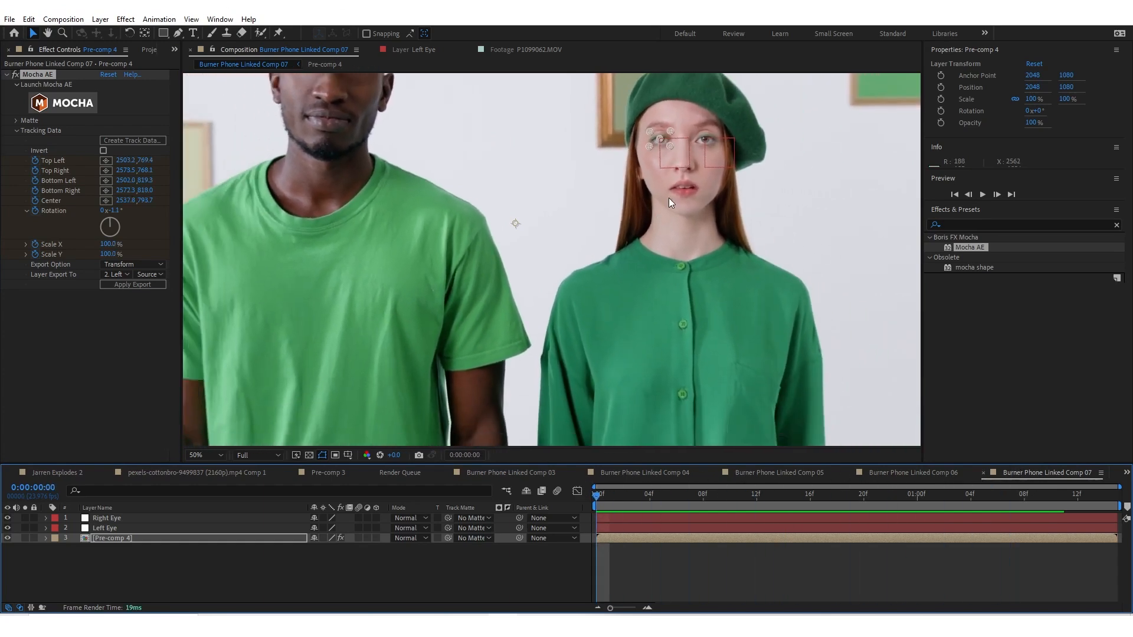
# Step: Duplicate the Pre-comp 4 layer in the composition
pyautogui.scroll(-2, 656, 224)
pyautogui.click(644, 547)
pyautogui.click(624, 536)
pyautogui.hotkey('ctrl', 'd')
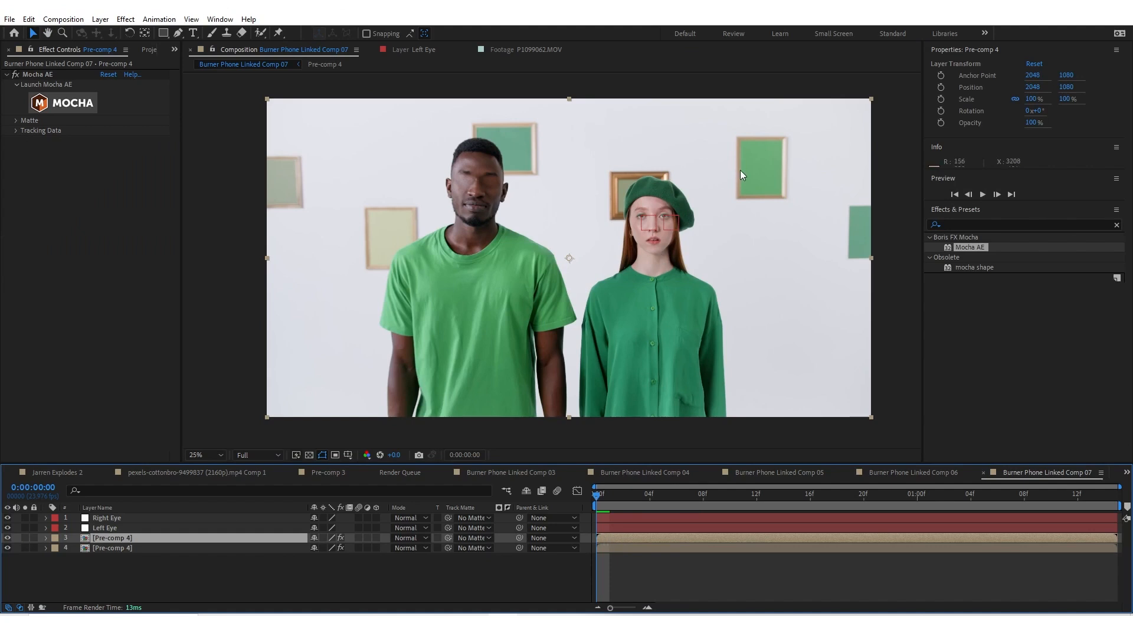
# Step: Set the upper Pre-comp 4 layer's opacity to 43% and its scale to 169%
pyautogui.click(45, 538)
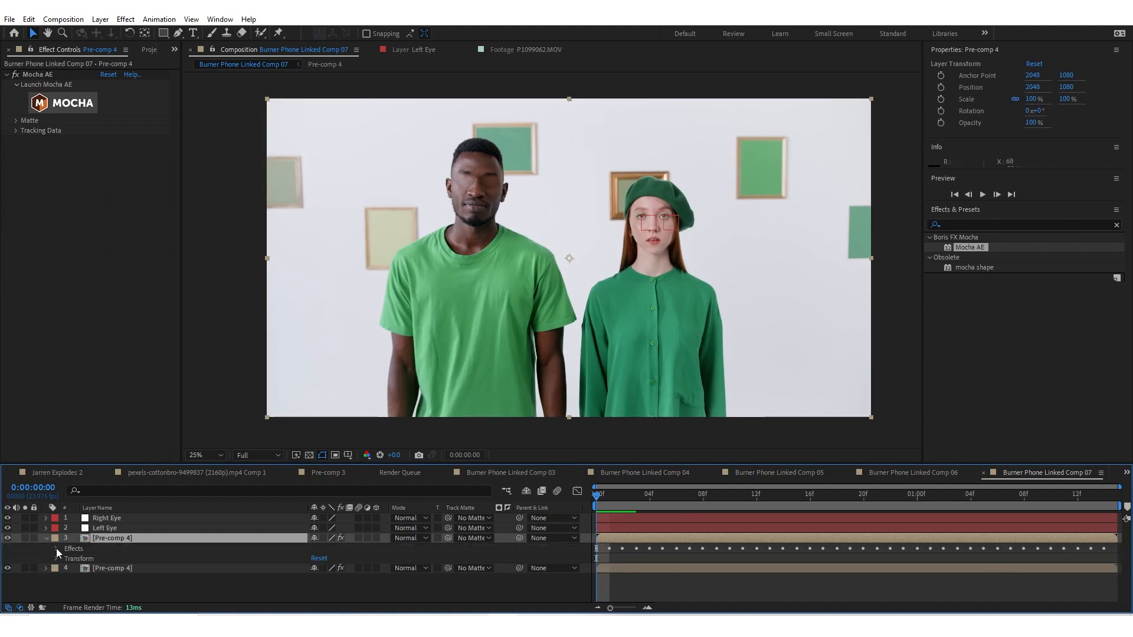
pyautogui.click(56, 558)
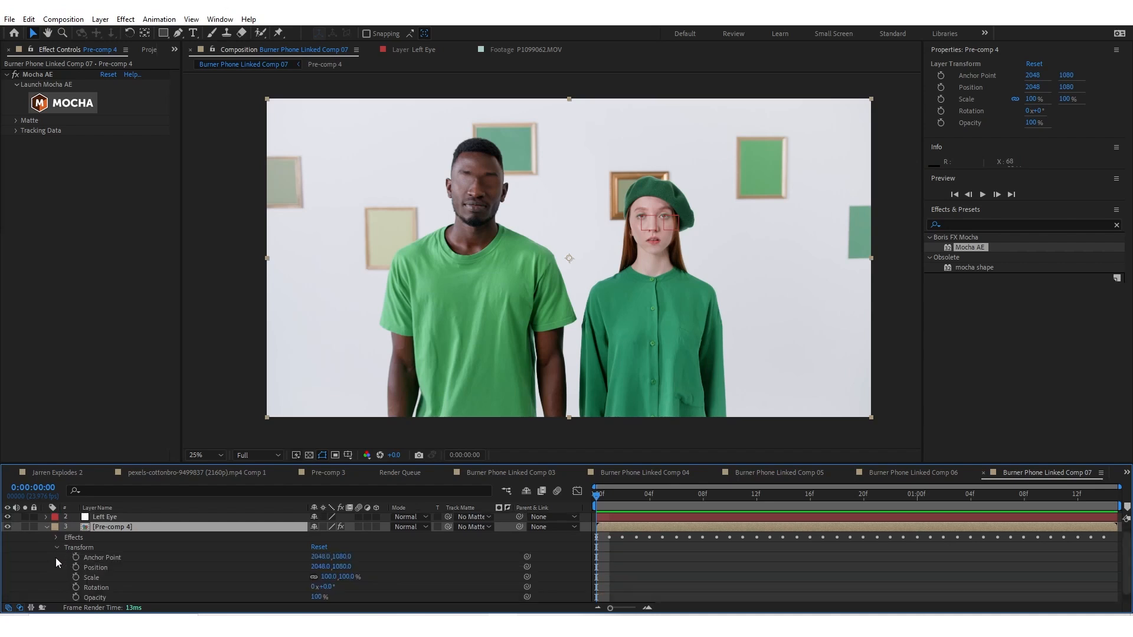
pyautogui.scroll(-1, 106, 559)
pyautogui.moveTo(317, 589); pyautogui.dragTo(359, 559)
pyautogui.press('space')
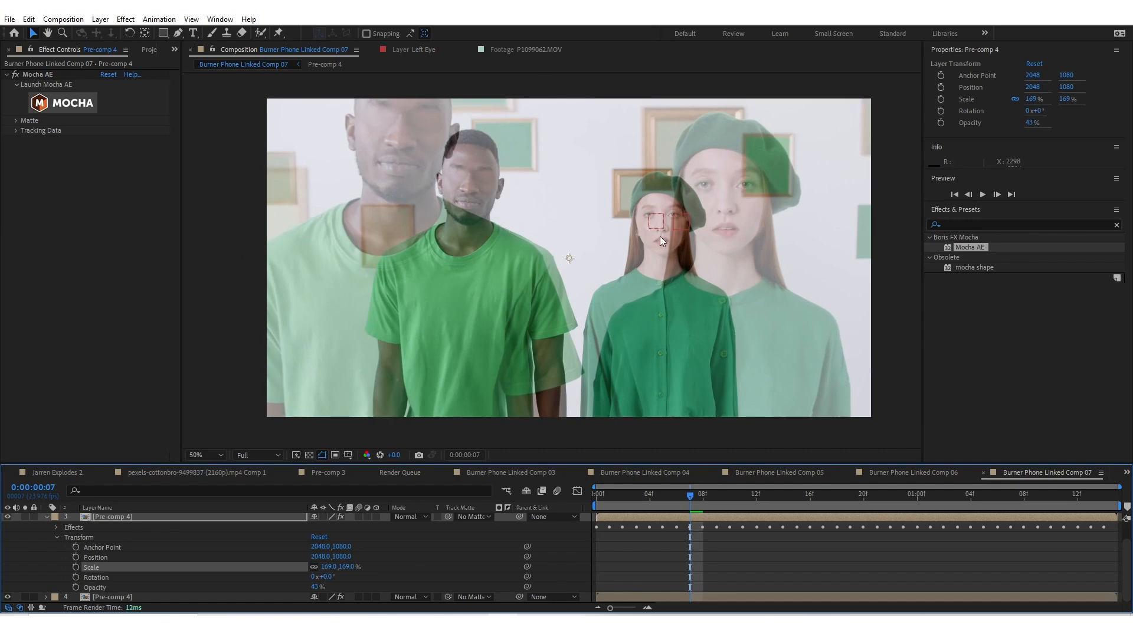
# Step: Scale the semi-transparent Pre-comp 4 copy to 131% and place it over the woman's face at 1864, 1077
pyautogui.scroll(2, 659, 236)
pyautogui.moveTo(711, 203); pyautogui.dragTo(516, 274)
pyautogui.press('v')
pyautogui.moveTo(672, 192); pyautogui.dragTo(551, 218)
pyautogui.scroll(2, 553, 265)
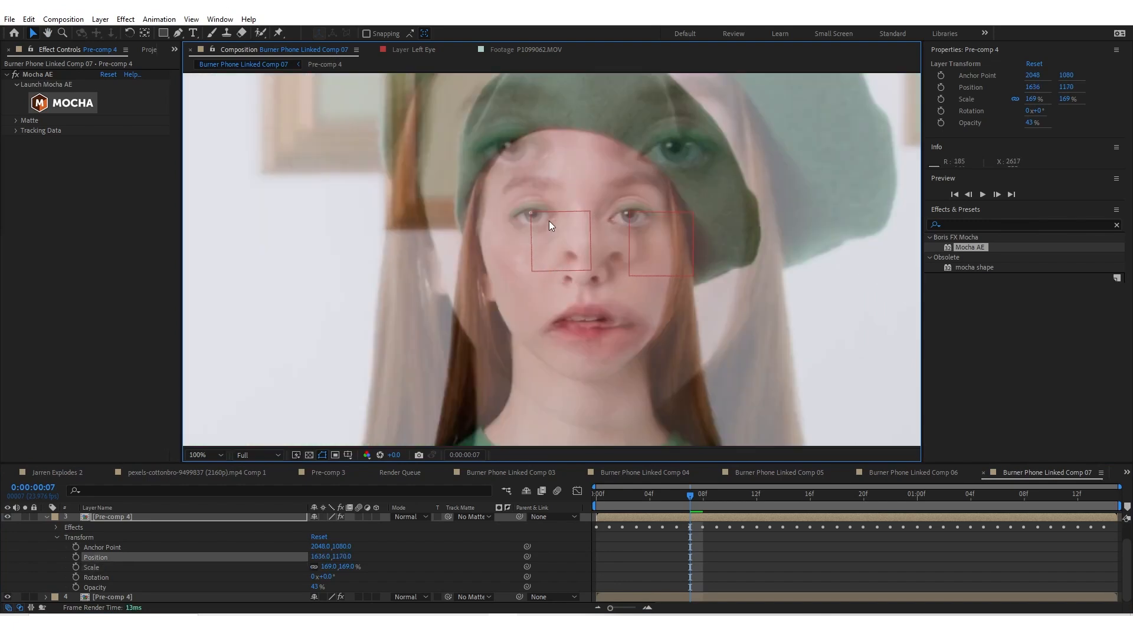
pyautogui.moveTo(326, 570); pyautogui.dragTo(320, 389)
pyautogui.moveTo(413, 266); pyautogui.dragTo(562, 237)
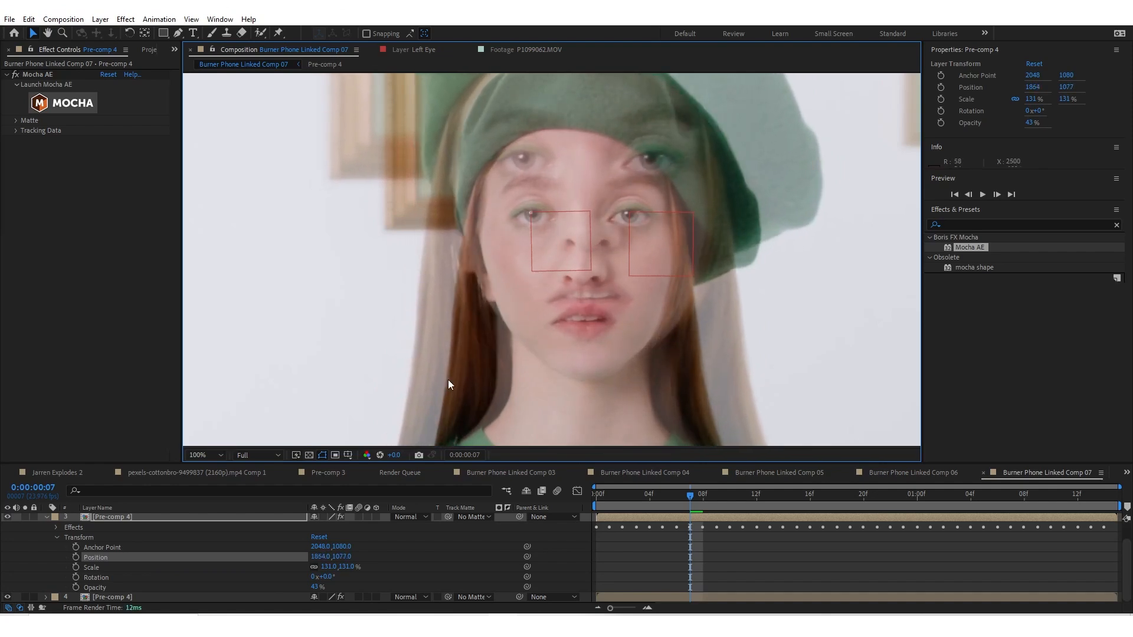
# Step: Collapse the upper Pre-comp 4 layer's properties and change its label colour to Blue
pyautogui.press('u')
pyautogui.click(690, 538)
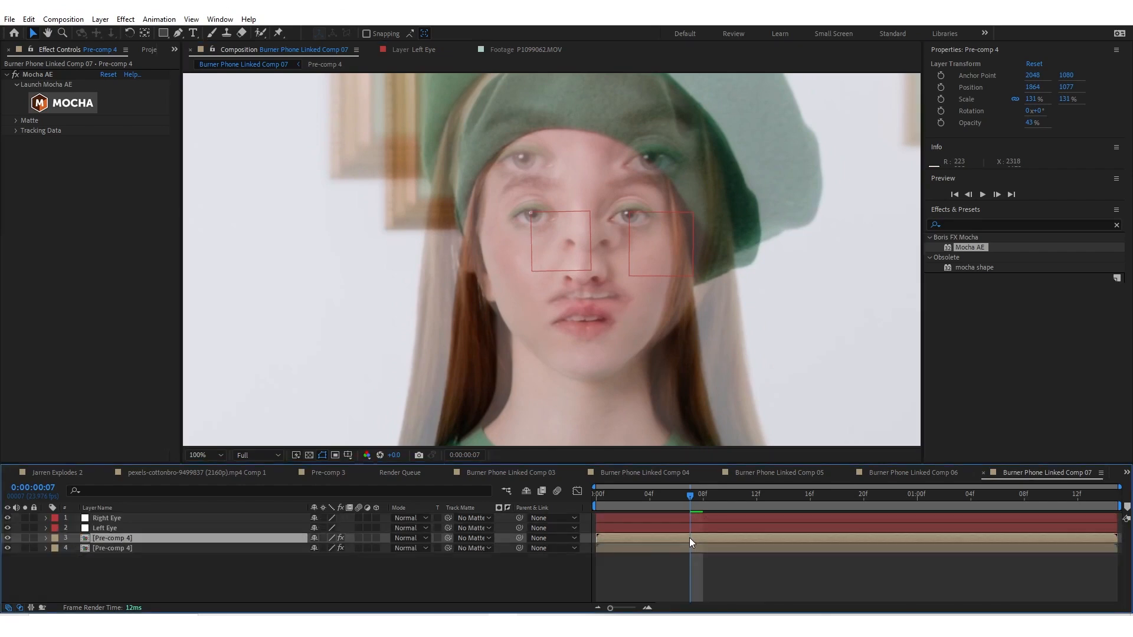
pyautogui.click(29, 19)
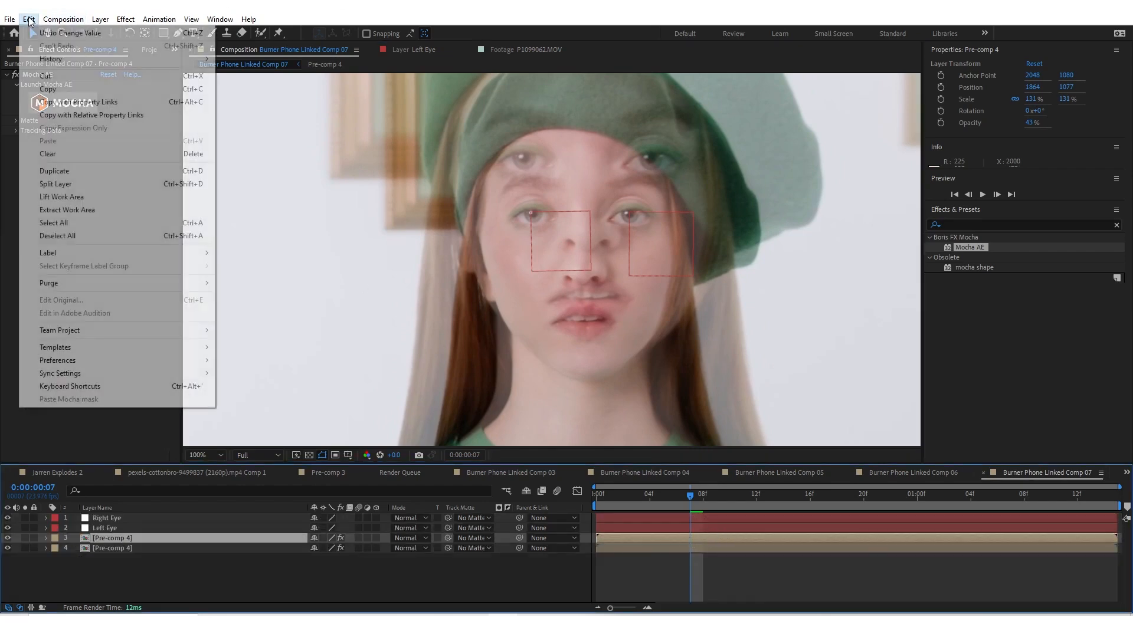
pyautogui.moveTo(66, 254)
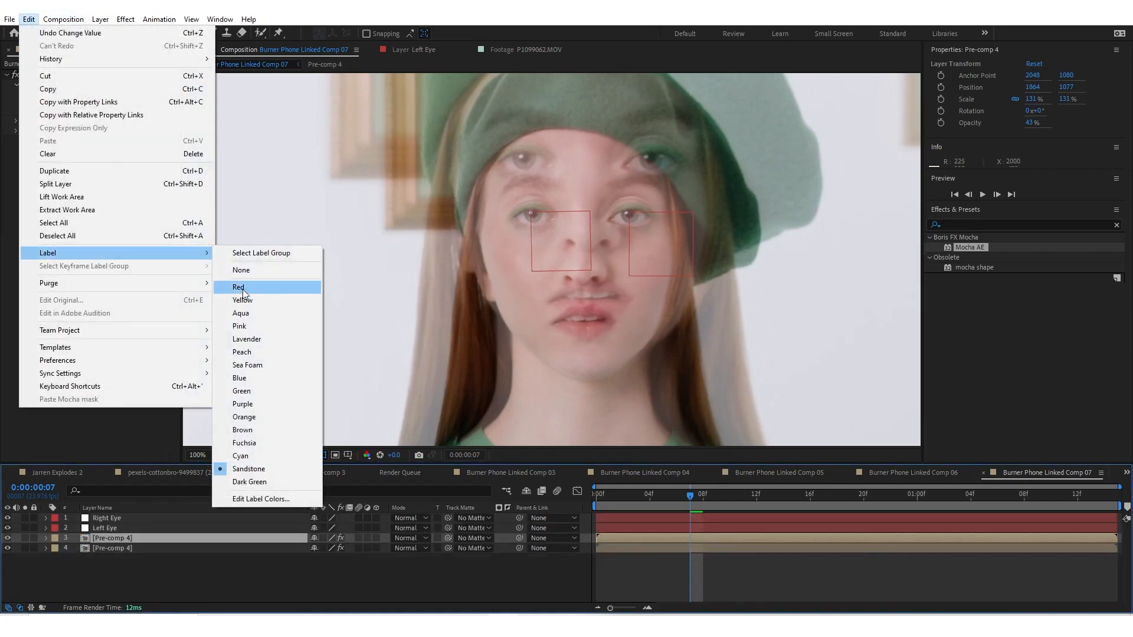
pyautogui.click(254, 379)
# Step: Freeze the blue-labelled Pre-comp 4 layer on the frame at 0:00:00:07
pyautogui.rightClick(687, 541)
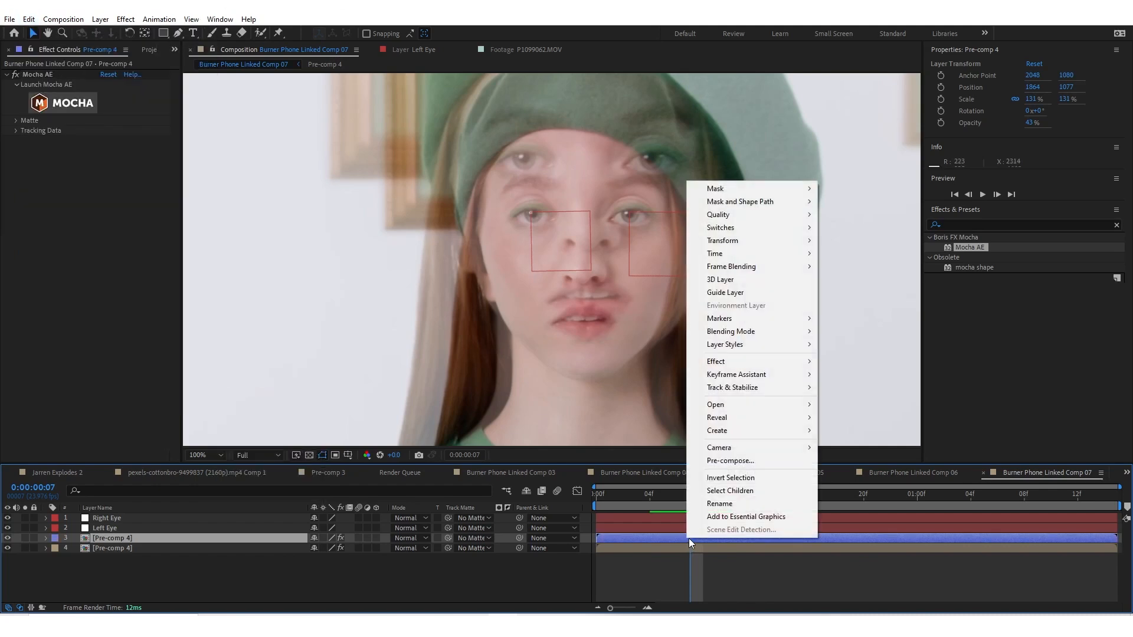
pyautogui.moveTo(719, 254)
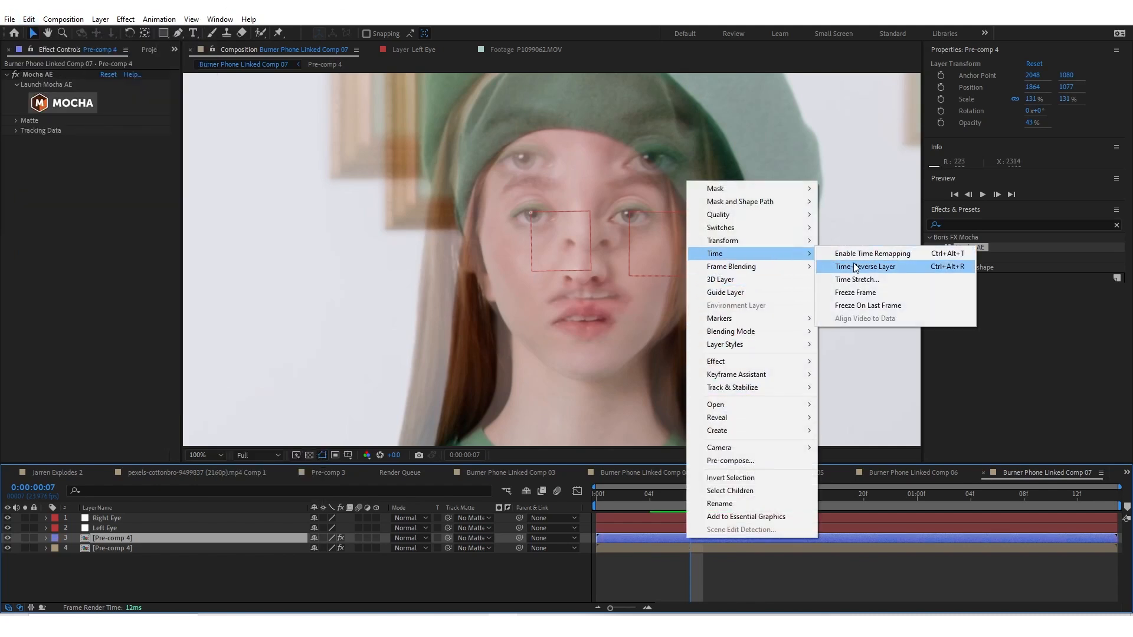
pyautogui.click(857, 293)
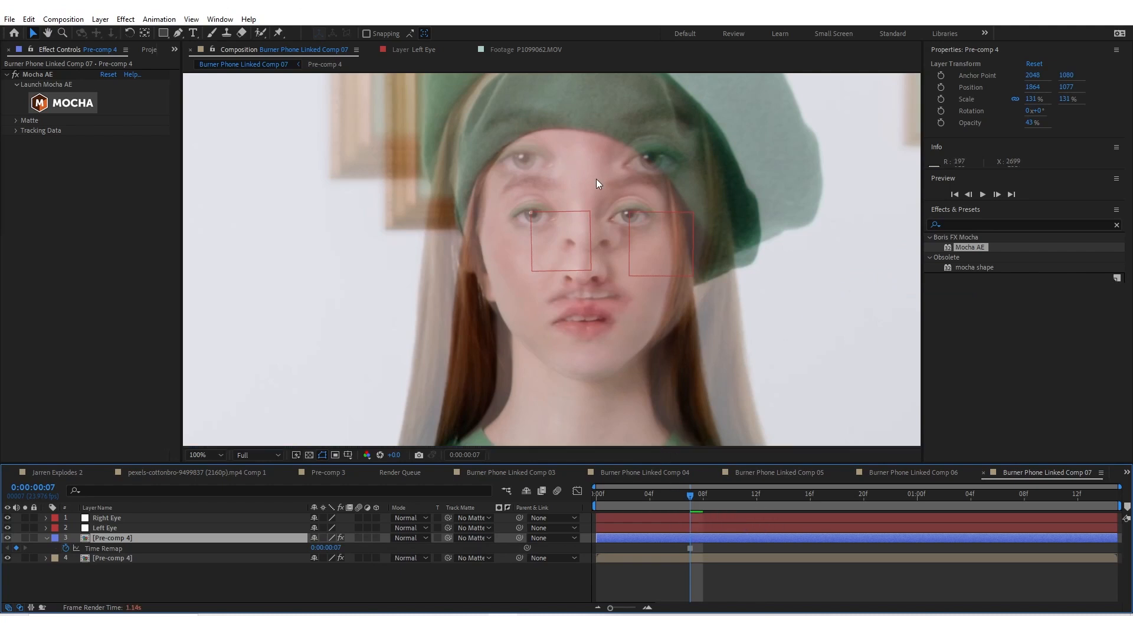
# Step: Draw a closed, rounded Pen tool mask around the enlarged eye on the picture's left side in the frozen Pre-comp 4 layer
pyautogui.scroll(1, 532, 212)
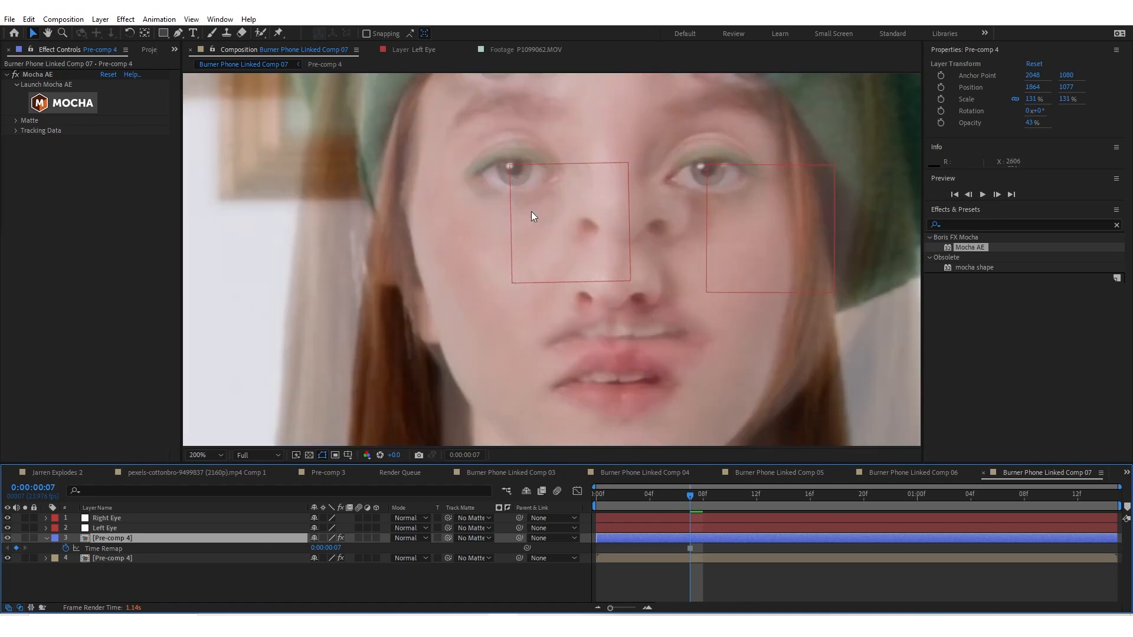
pyautogui.moveTo(538, 158); pyautogui.dragTo(527, 220)
pyautogui.click(177, 33)
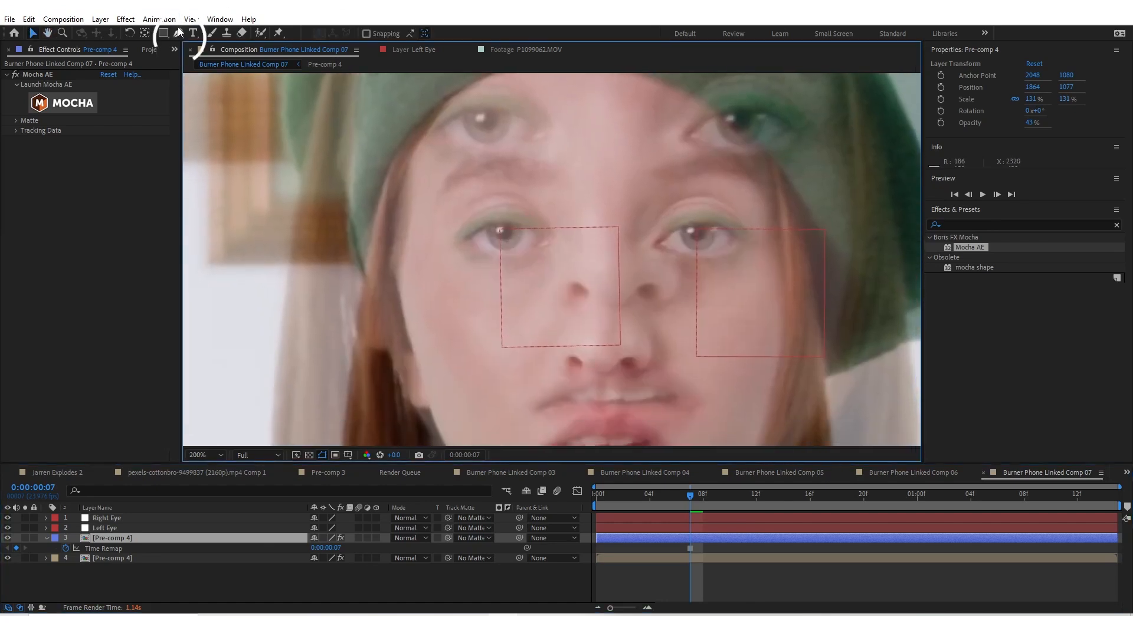
pyautogui.scroll(1, 507, 218)
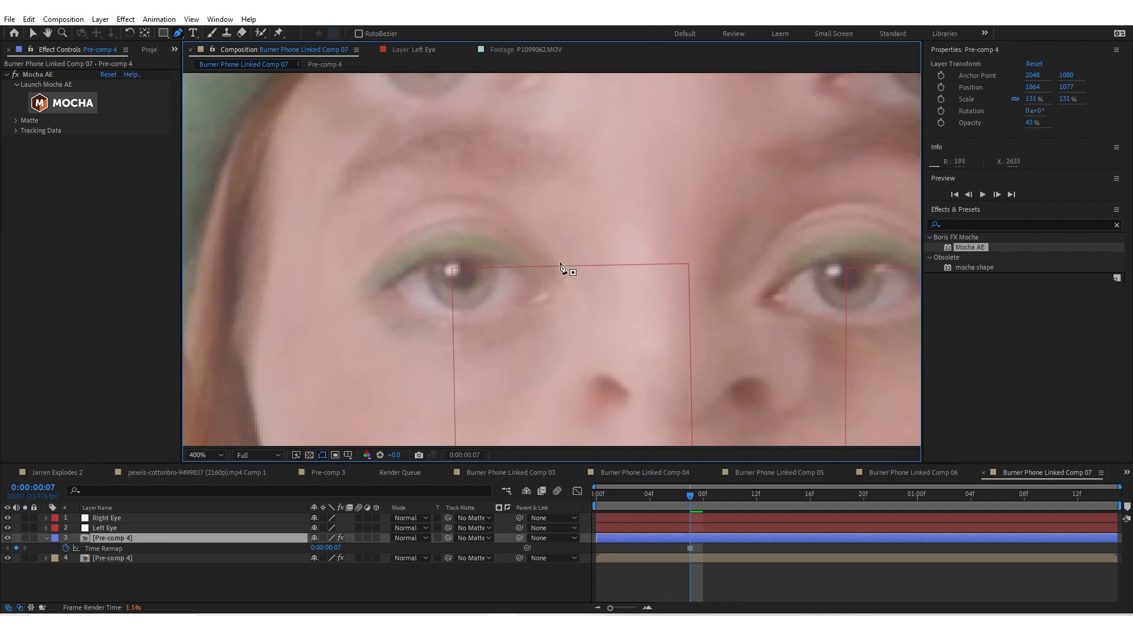
pyautogui.click(582, 252)
pyautogui.click(531, 203)
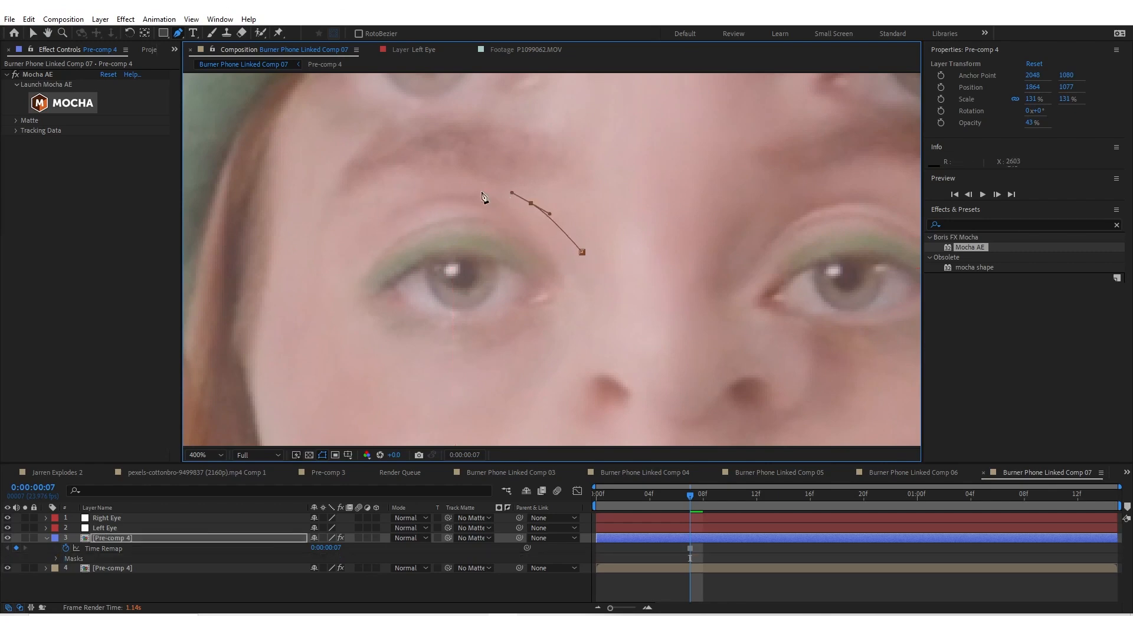
pyautogui.click(445, 181)
pyautogui.click(426, 182)
pyautogui.click(389, 196)
pyautogui.click(370, 205)
pyautogui.click(350, 214)
pyautogui.click(311, 269)
pyautogui.moveTo(320, 337); pyautogui.dragTo(327, 349)
pyautogui.moveTo(384, 387); pyautogui.dragTo(419, 394)
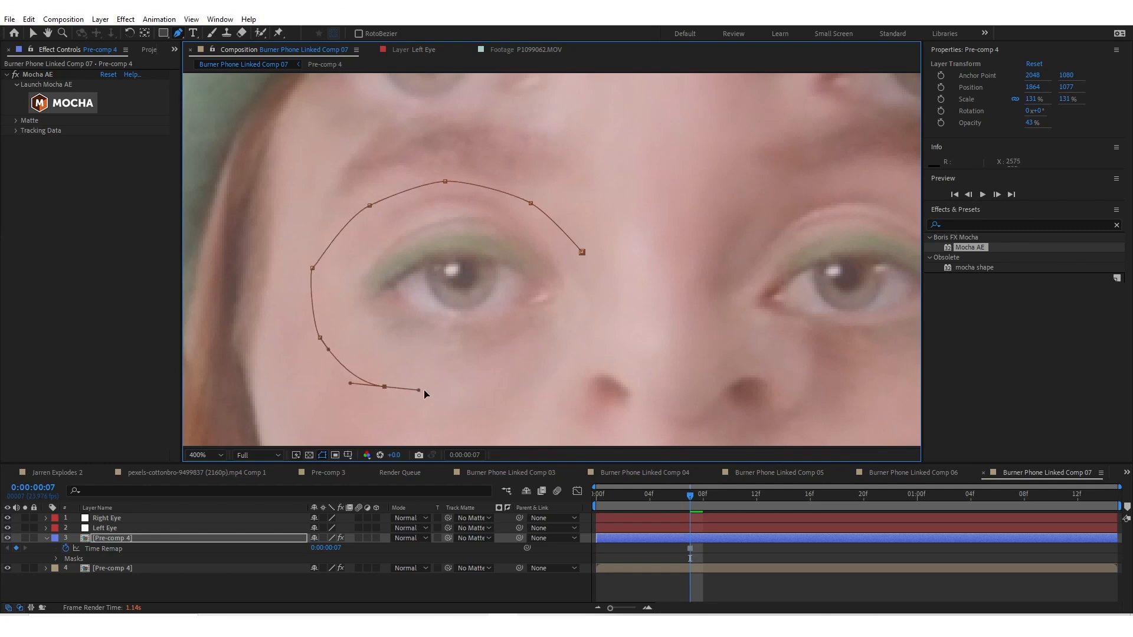
pyautogui.moveTo(486, 380); pyautogui.dragTo(507, 374)
pyautogui.moveTo(554, 346); pyautogui.dragTo(567, 340)
pyautogui.click(589, 312)
pyautogui.click(590, 268)
pyautogui.click(582, 251)
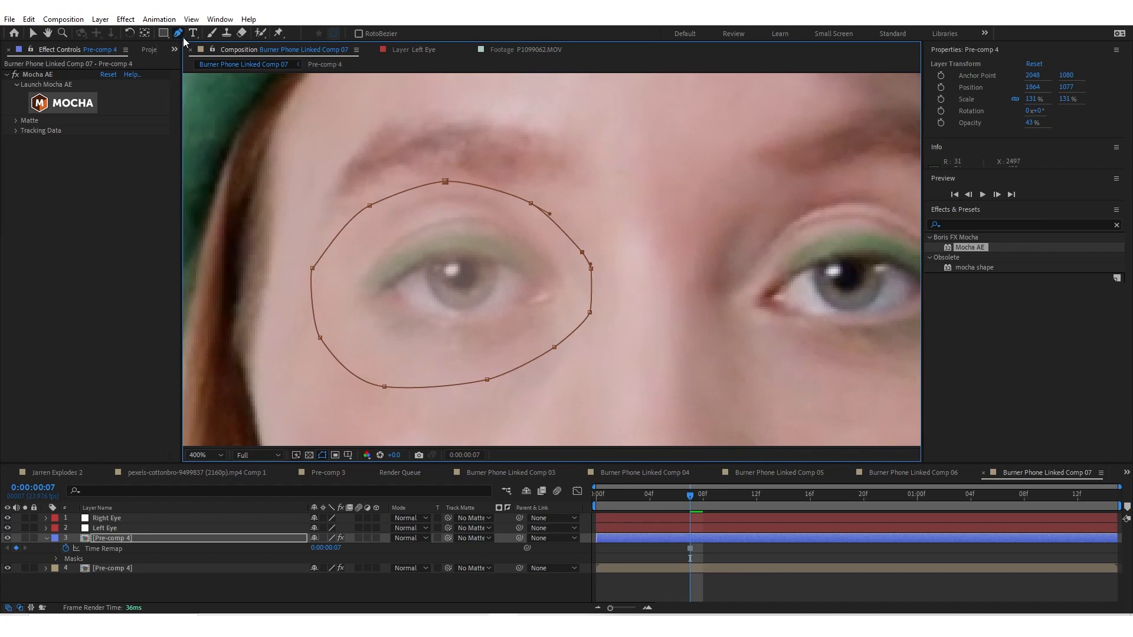
# Step: Restore the blue-labelled Pre-comp 4 layer's opacity to 100%
pyautogui.scroll(-3, 536, 283)
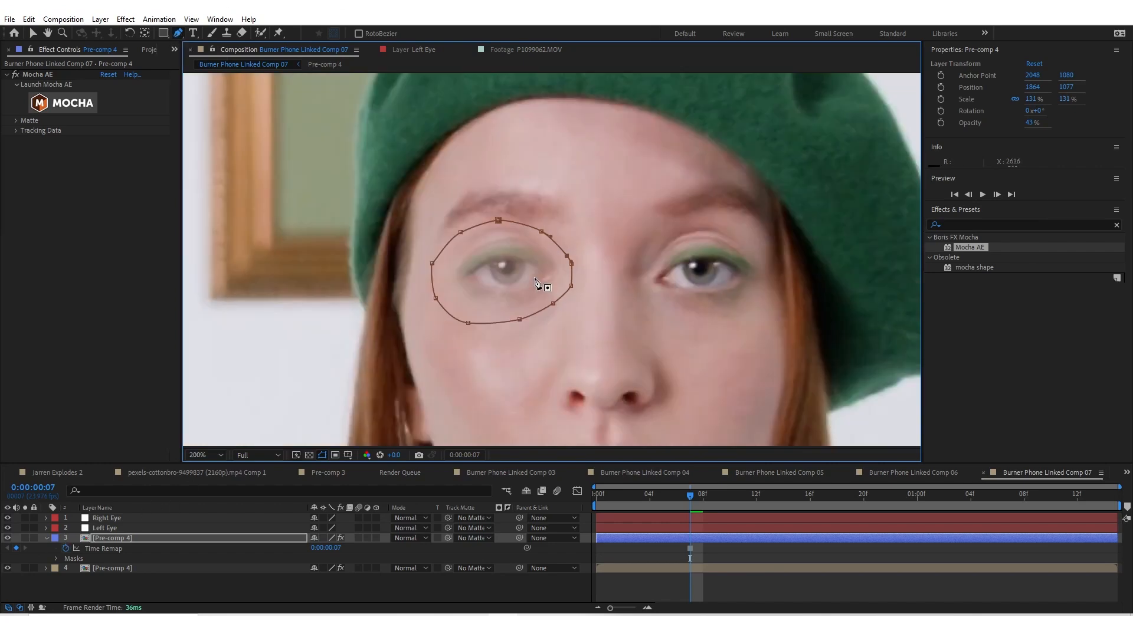
pyautogui.scroll(3, 535, 283)
pyautogui.click(46, 538)
pyautogui.click(656, 582)
pyautogui.click(667, 536)
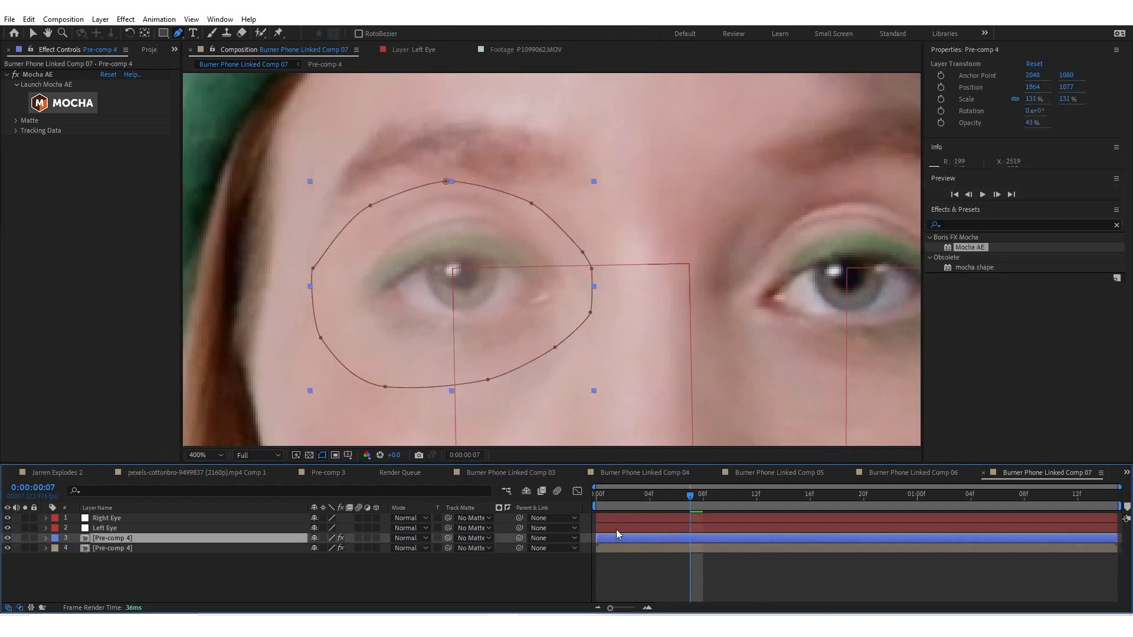
pyautogui.click(45, 538)
pyautogui.scroll(-2, 56, 583)
pyautogui.scroll(-1, 104, 558)
pyautogui.moveTo(316, 587); pyautogui.dragTo(587, 549)
pyautogui.scroll(-2, 548, 378)
pyautogui.scroll(-1, 565, 318)
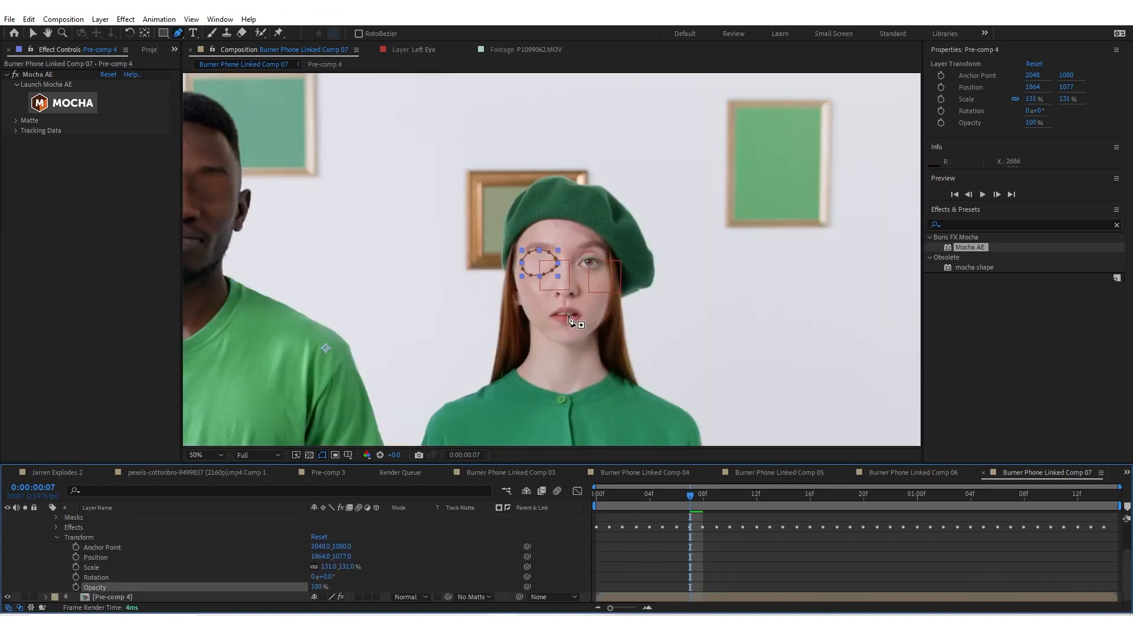
pyautogui.click(712, 547)
pyautogui.scroll(2, 550, 259)
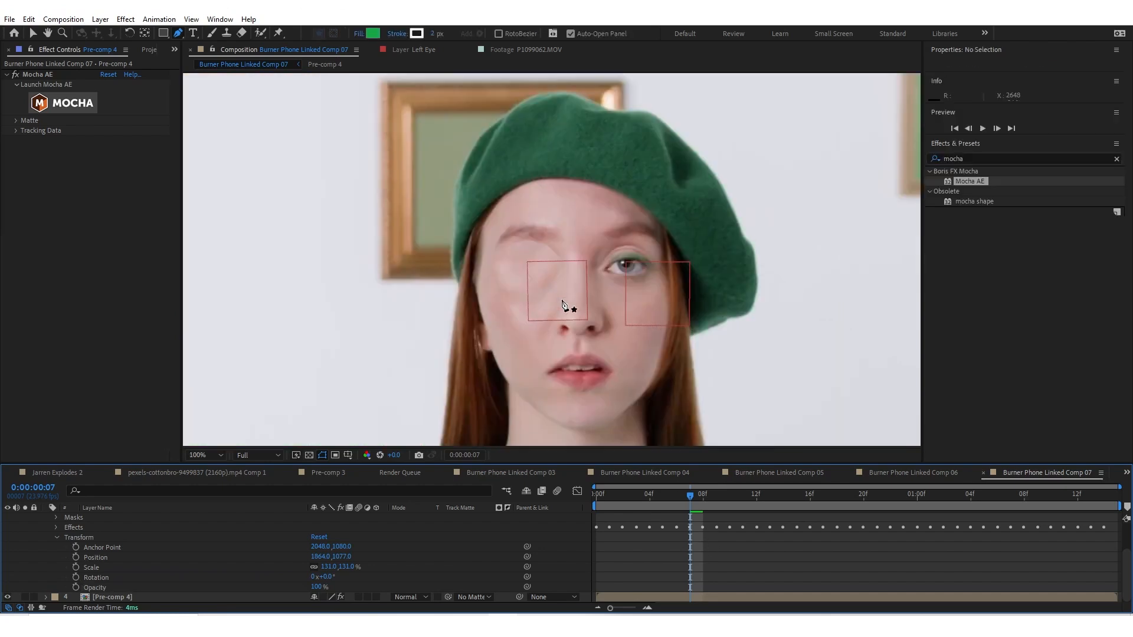
pyautogui.scroll(2, 695, 557)
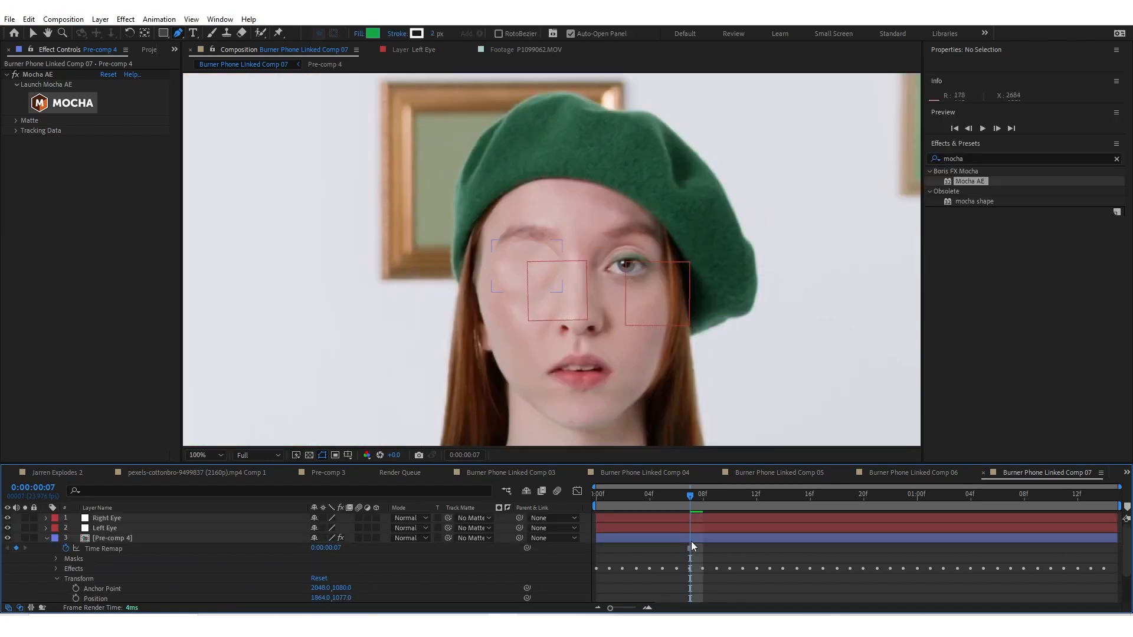
# Step: Set the feather of Mask 1 on the blue-labelled Pre-comp 4 layer to 19 pixels
pyautogui.click(691, 538)
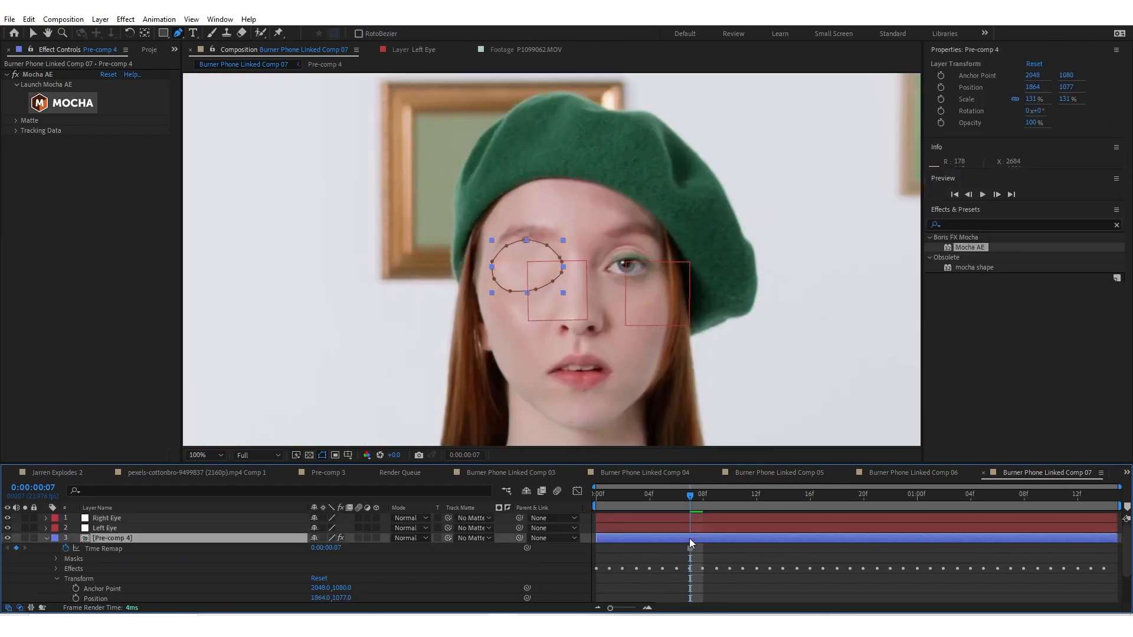
pyautogui.click(56, 559)
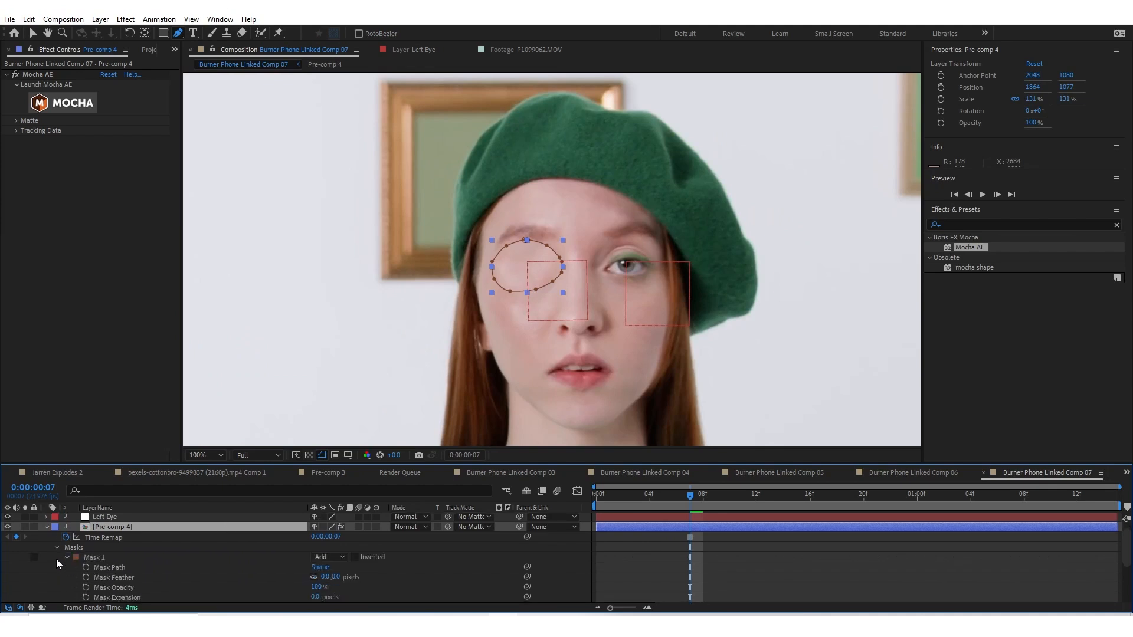
pyautogui.click(325, 577)
pyautogui.write('20')
pyautogui.press('Return')
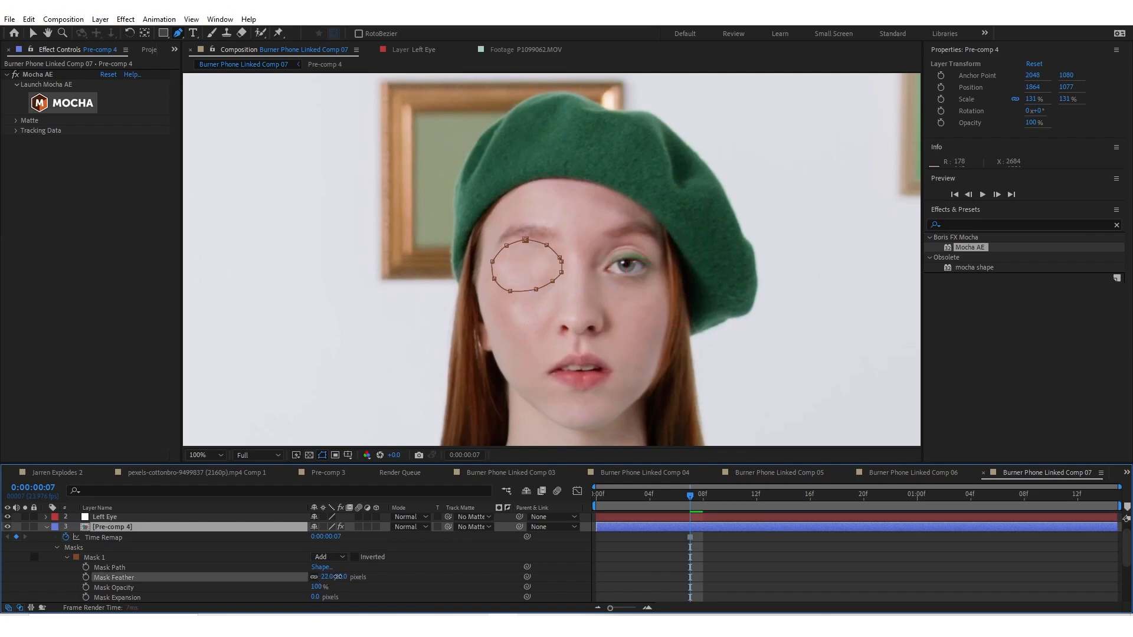
pyautogui.moveTo(335, 577); pyautogui.dragTo(332, 577)
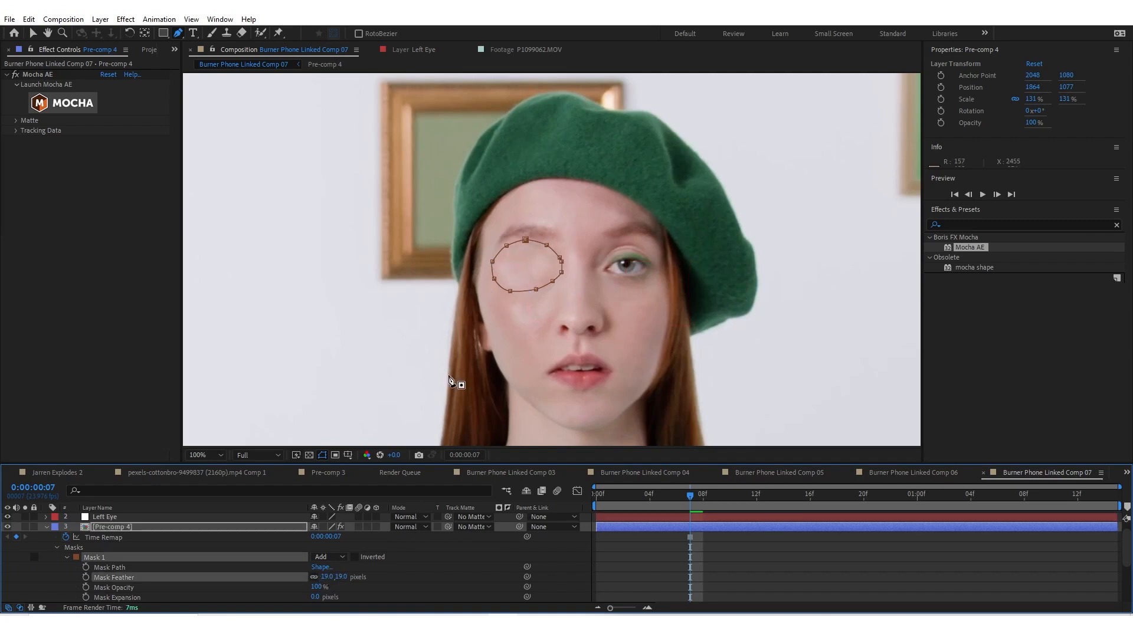
# Step: Widen Mask 1 by moving its upper and lower points slightly outward around the covered eye
pyautogui.scroll(1, 548, 273)
pyautogui.scroll(1, 536, 278)
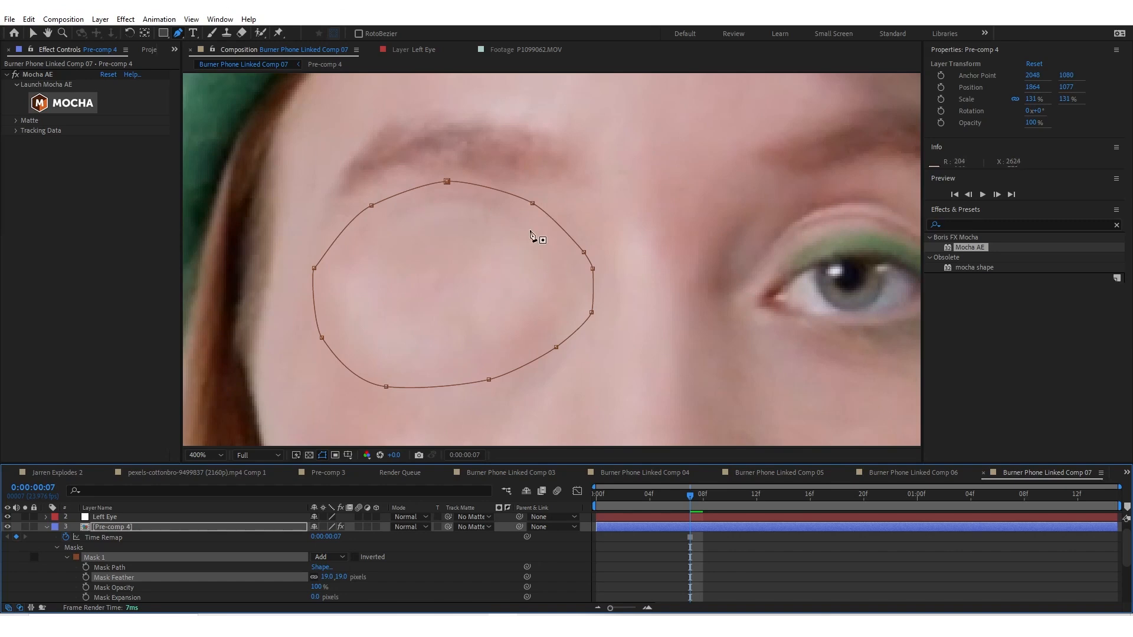
pyautogui.keyDown('ctrl'); pyautogui.click(534, 205); pyautogui.keyUp('ctrl')
pyautogui.moveTo(533, 204); pyautogui.dragTo(544, 192)
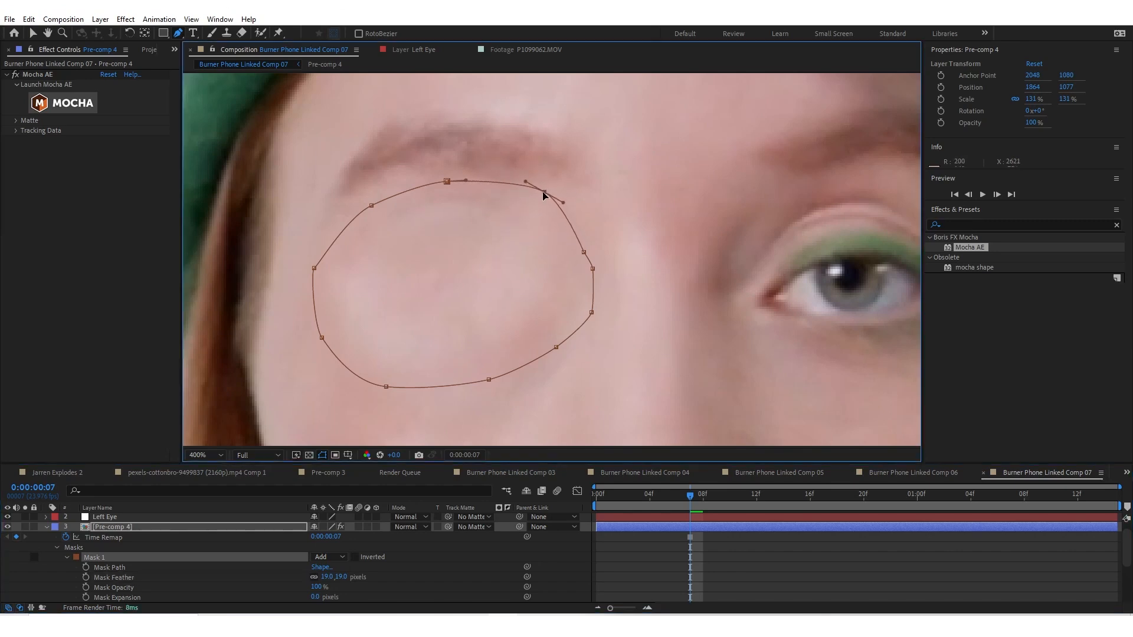
pyautogui.moveTo(446, 181); pyautogui.dragTo(445, 176)
pyautogui.moveTo(372, 205); pyautogui.dragTo(367, 205)
pyautogui.moveTo(488, 380); pyautogui.dragTo(493, 397)
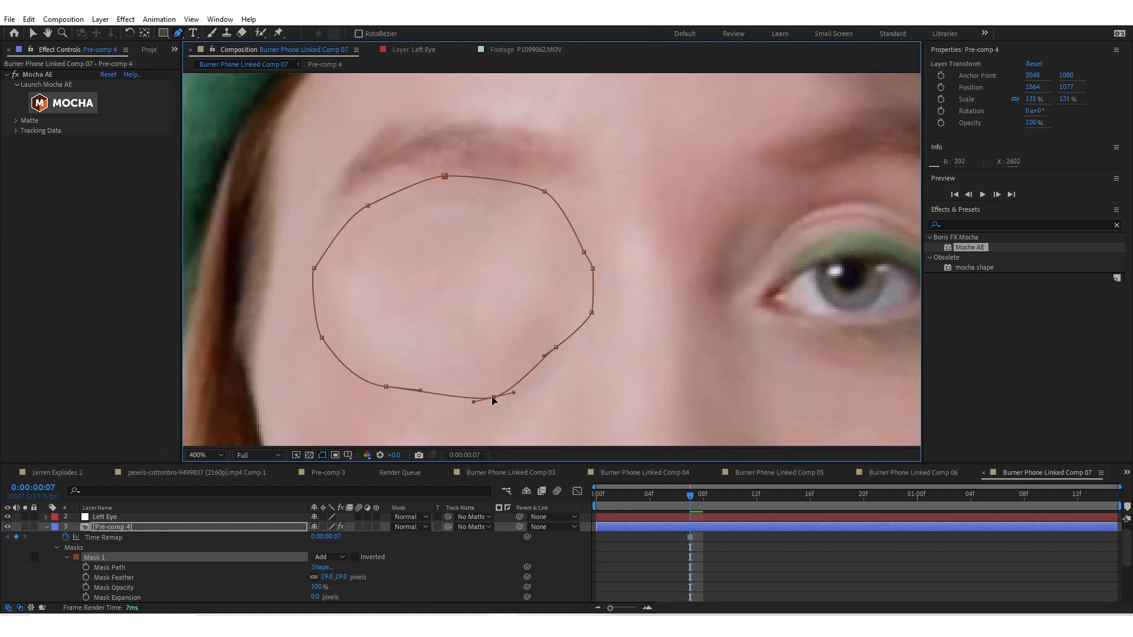
pyautogui.moveTo(556, 347); pyautogui.dragTo(562, 353)
pyautogui.moveTo(386, 386); pyautogui.dragTo(377, 394)
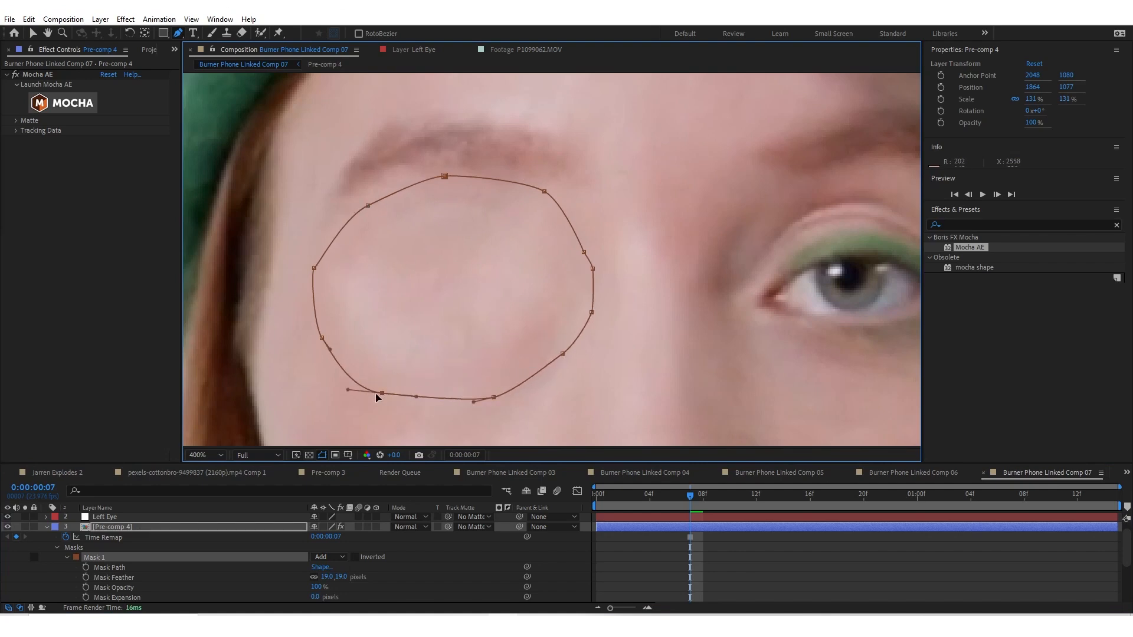
pyautogui.press(',')
pyautogui.press(',')
pyautogui.click(759, 568)
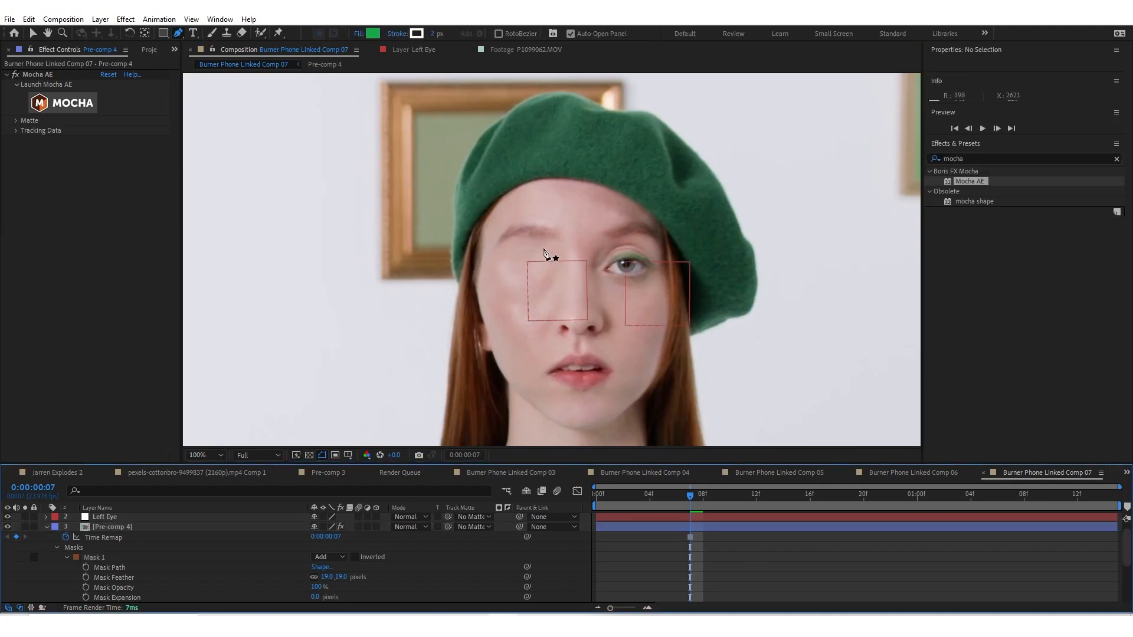
# Step: Raise the two mask points just below the eyebrow to round out the upper edge of Mask 1
pyautogui.click(686, 530)
pyautogui.press('.')
pyautogui.press('.')
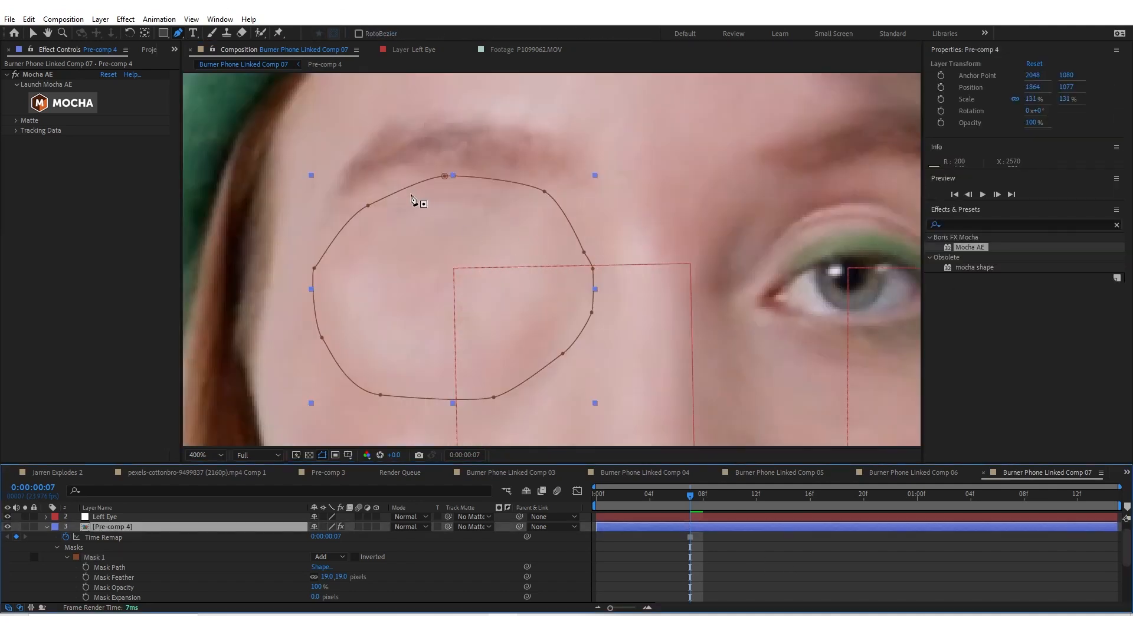
pyautogui.click(369, 203)
pyautogui.moveTo(370, 203); pyautogui.dragTo(371, 197)
pyautogui.moveTo(444, 177); pyautogui.dragTo(446, 171)
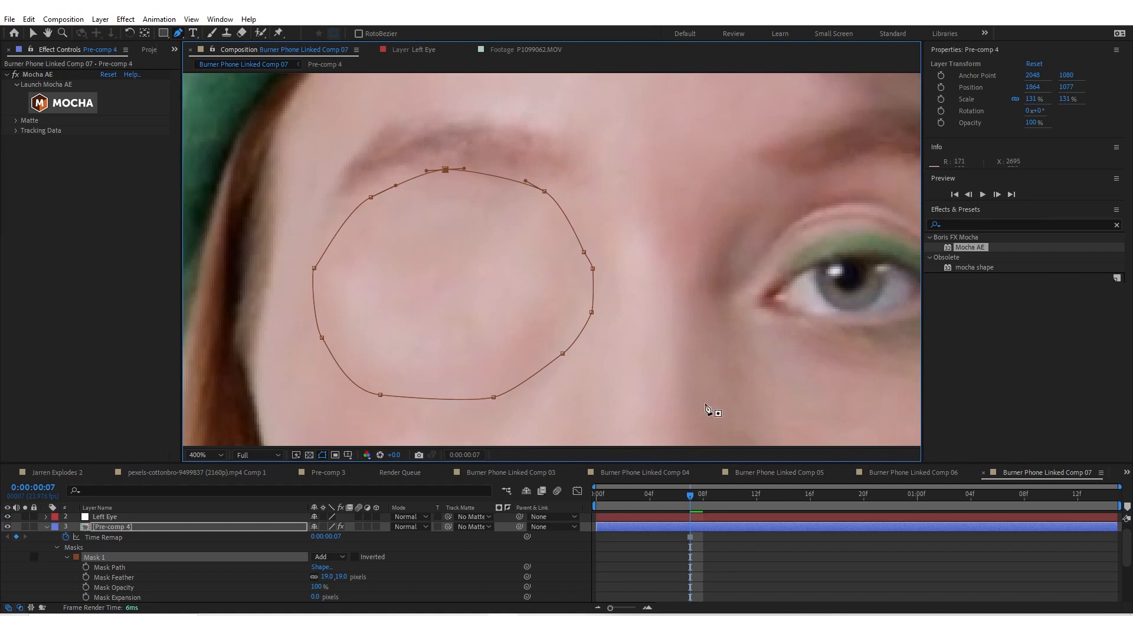
pyautogui.click(702, 551)
pyautogui.scroll(-2, 576, 307)
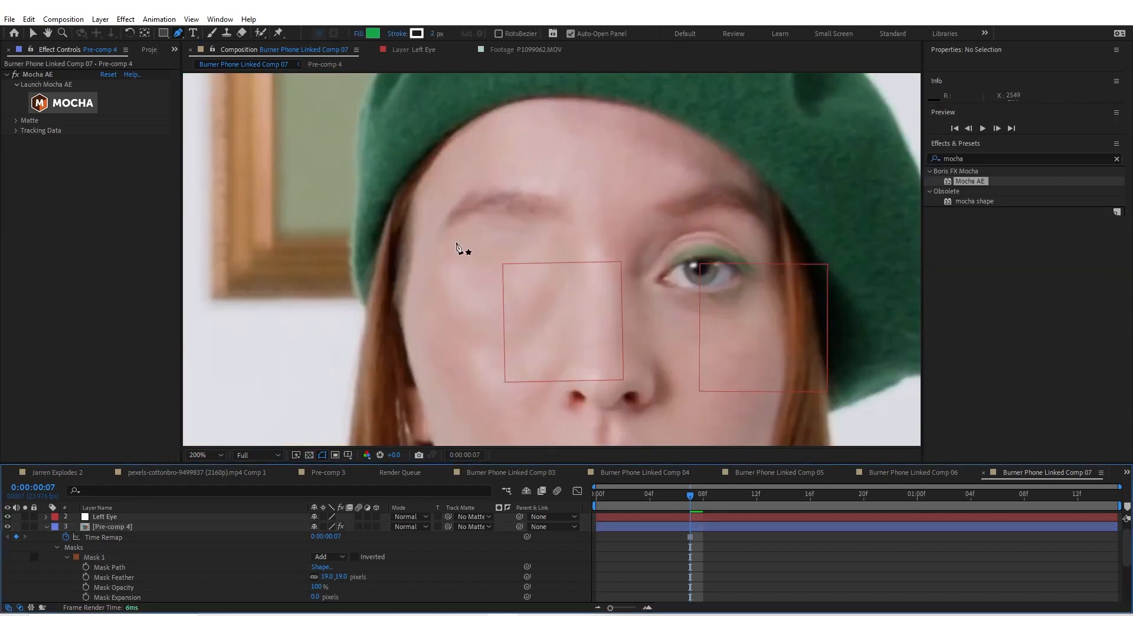
# Step: Adjust the feather of Mask 1 to 18 pixels
pyautogui.click(32, 33)
pyautogui.click(492, 260)
pyautogui.scroll(-2, 492, 260)
pyautogui.scroll(-1, 542, 275)
pyautogui.scroll(1, 541, 275)
pyautogui.scroll(1, 541, 275)
pyautogui.click(498, 257)
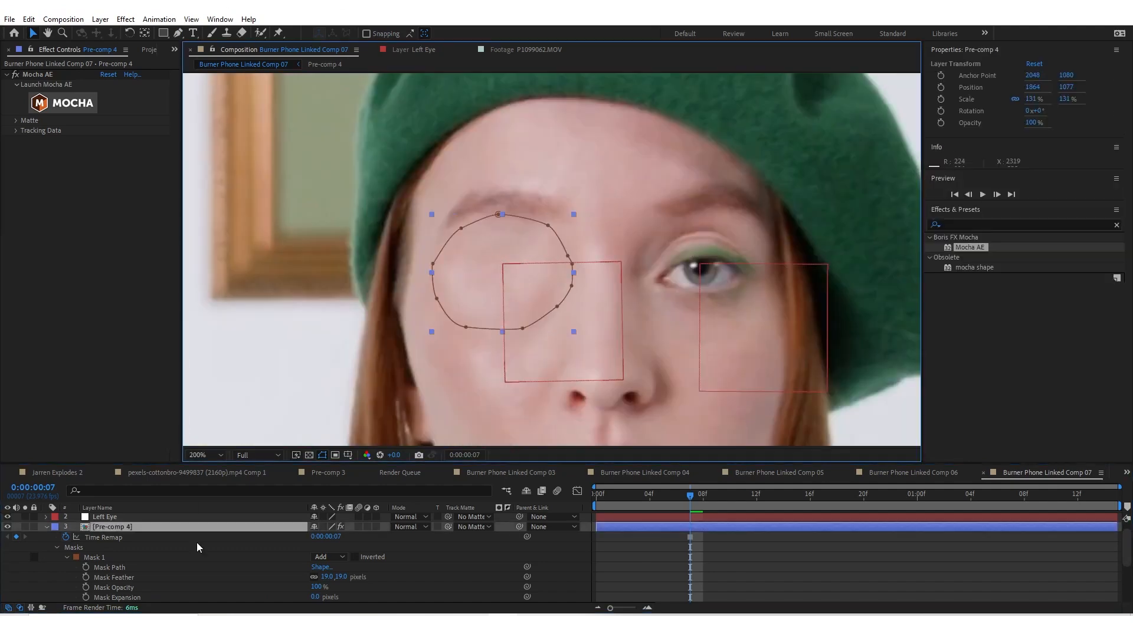
pyautogui.moveTo(328, 578); pyautogui.dragTo(324, 581)
pyautogui.click(657, 559)
pyautogui.click(726, 544)
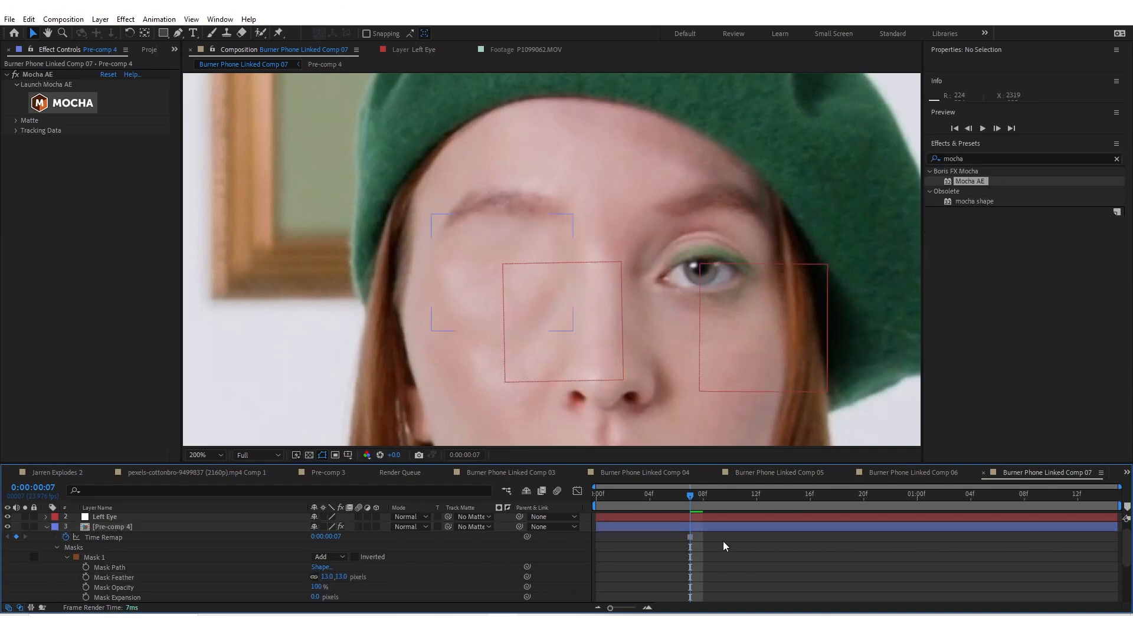
pyautogui.moveTo(325, 578); pyautogui.dragTo(328, 581)
pyautogui.click(594, 317)
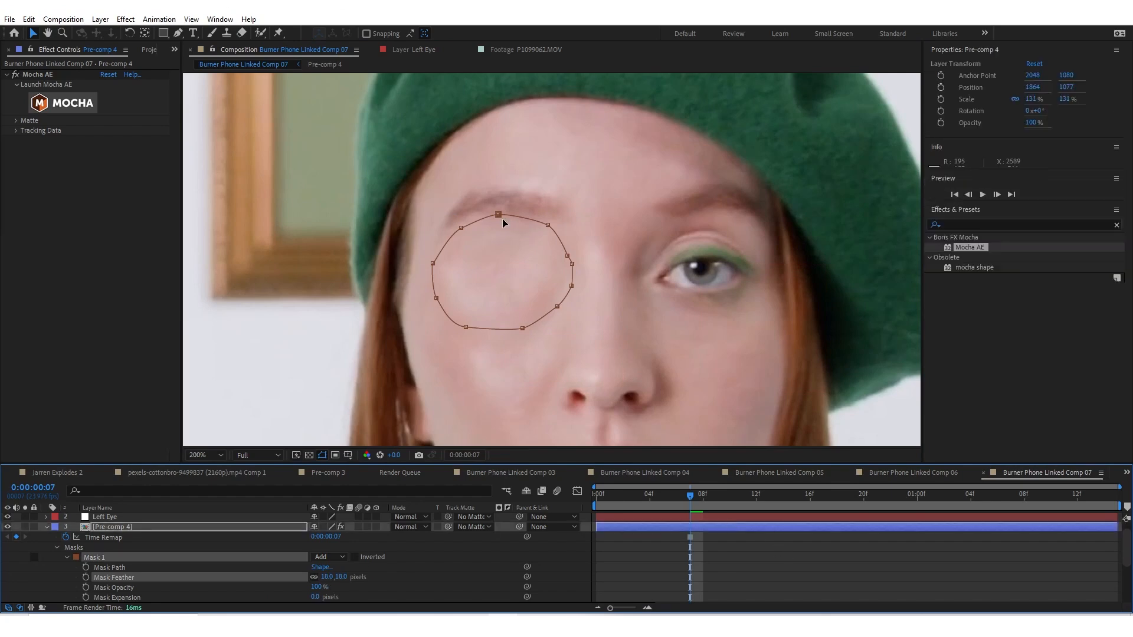
# Step: Nudge the topmost point of Mask 1 slightly upward toward the eyebrow and collapse the layer's properties
pyautogui.moveTo(498, 217); pyautogui.dragTo(497, 212)
pyautogui.click(708, 542)
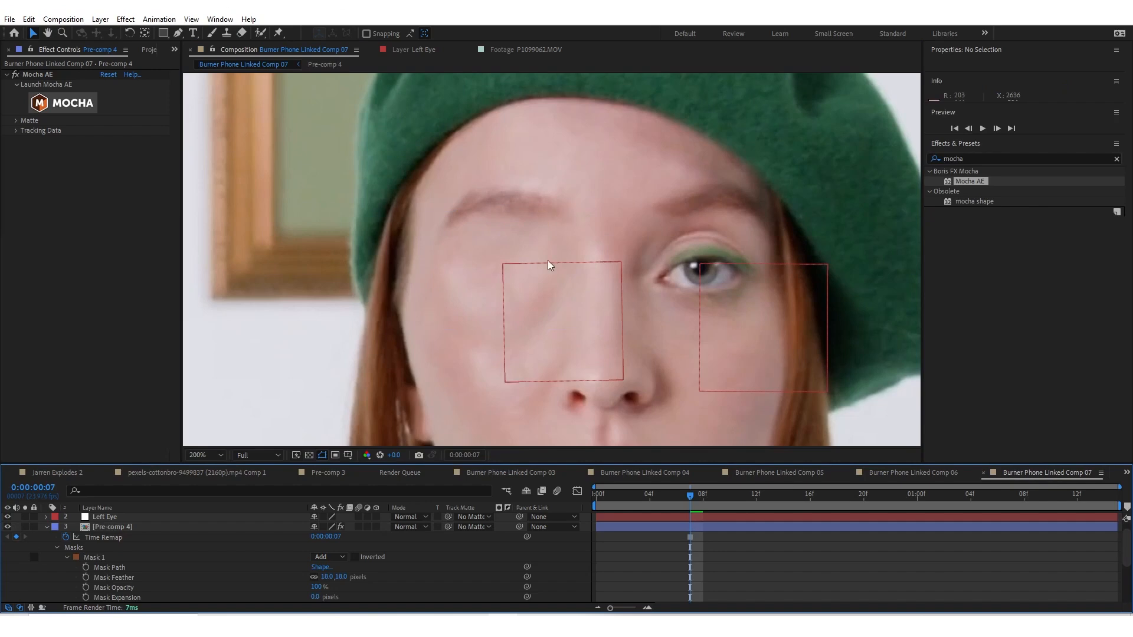
pyautogui.click(472, 273)
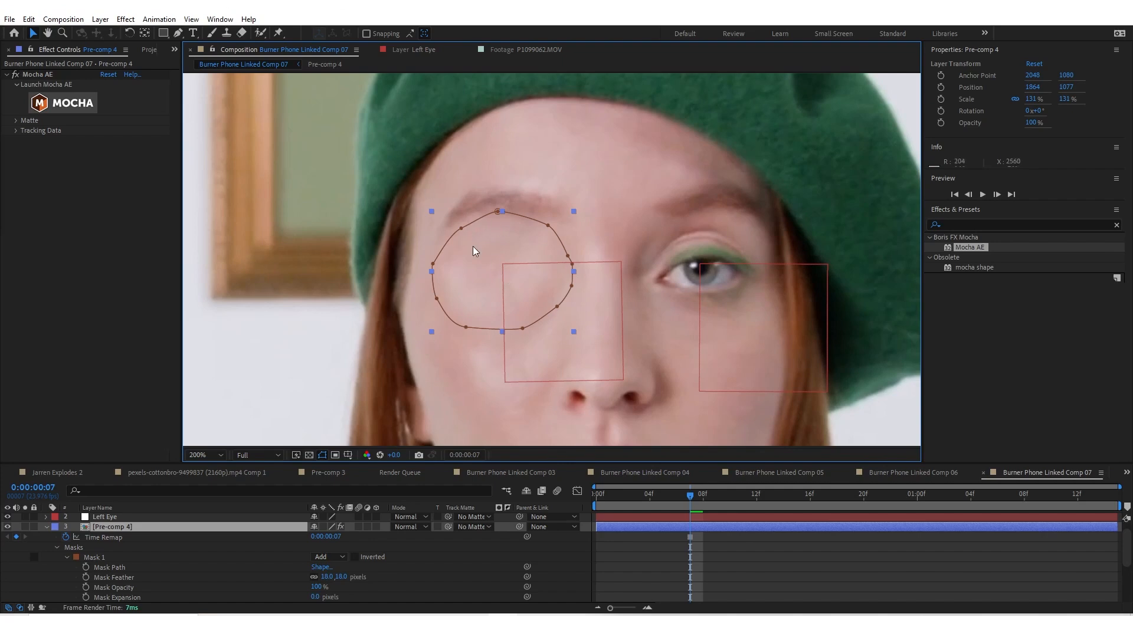
pyautogui.click(46, 526)
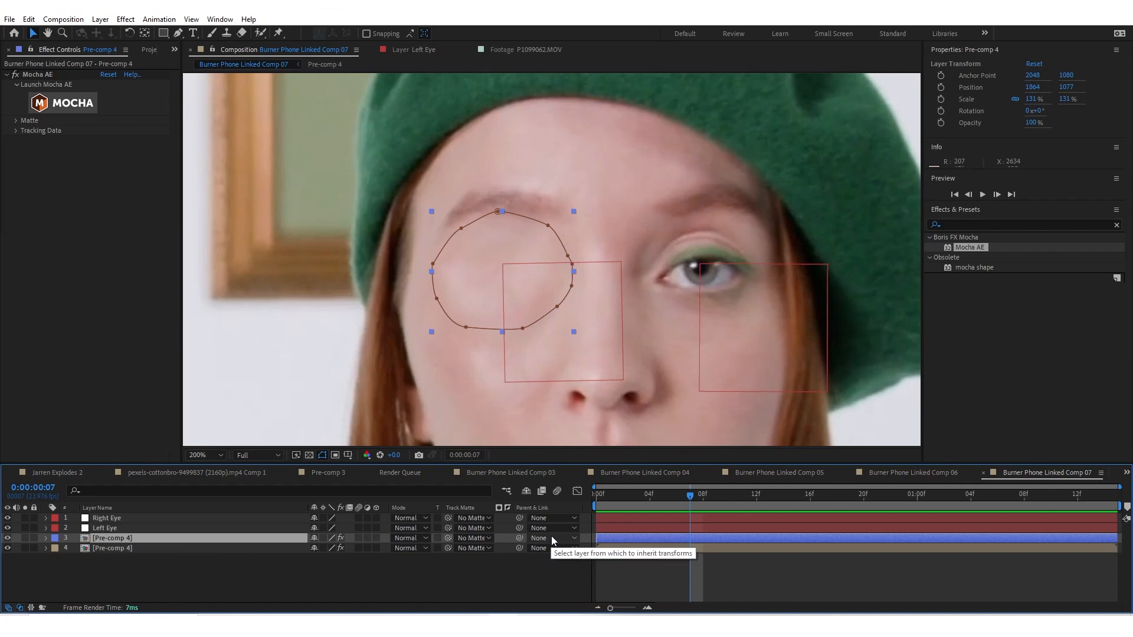
# Step: Rename the blue-labelled Pre-comp 4 layer as Left Eye Cover
pyautogui.rightClick(114, 538)
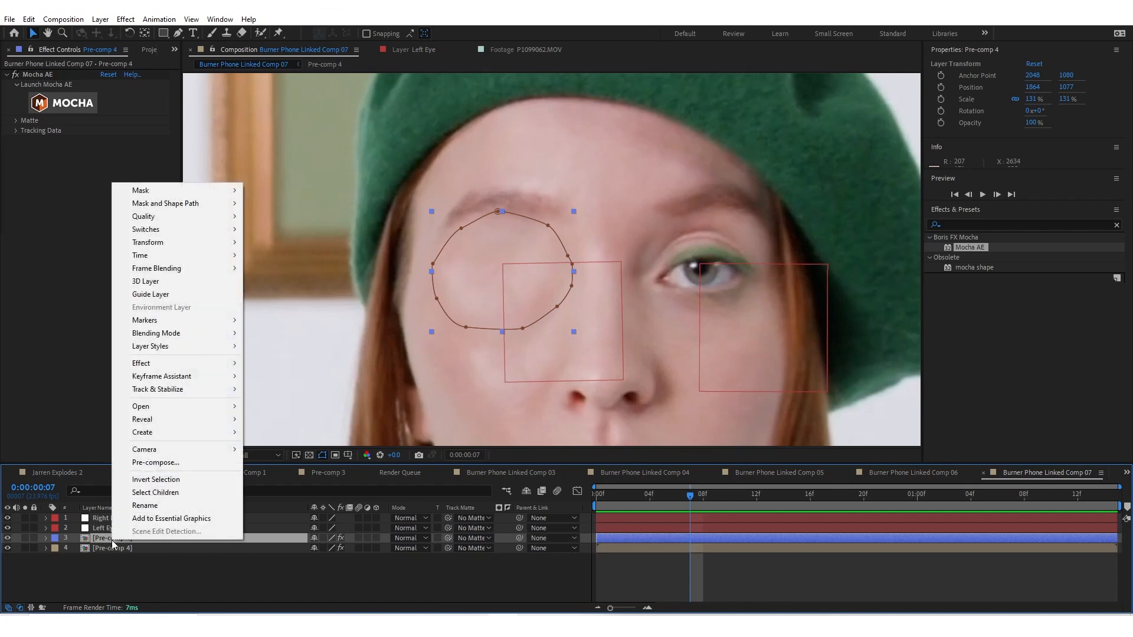
pyautogui.click(145, 506)
pyautogui.write('Left Eye Cover')
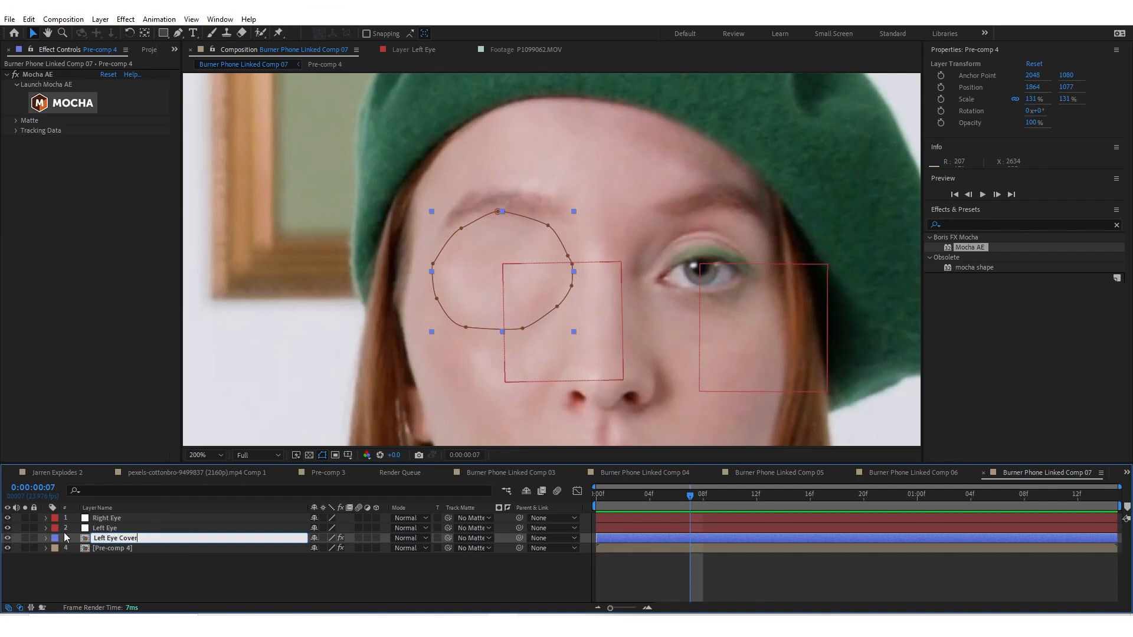
pyautogui.press('Return')
pyautogui.click(107, 539)
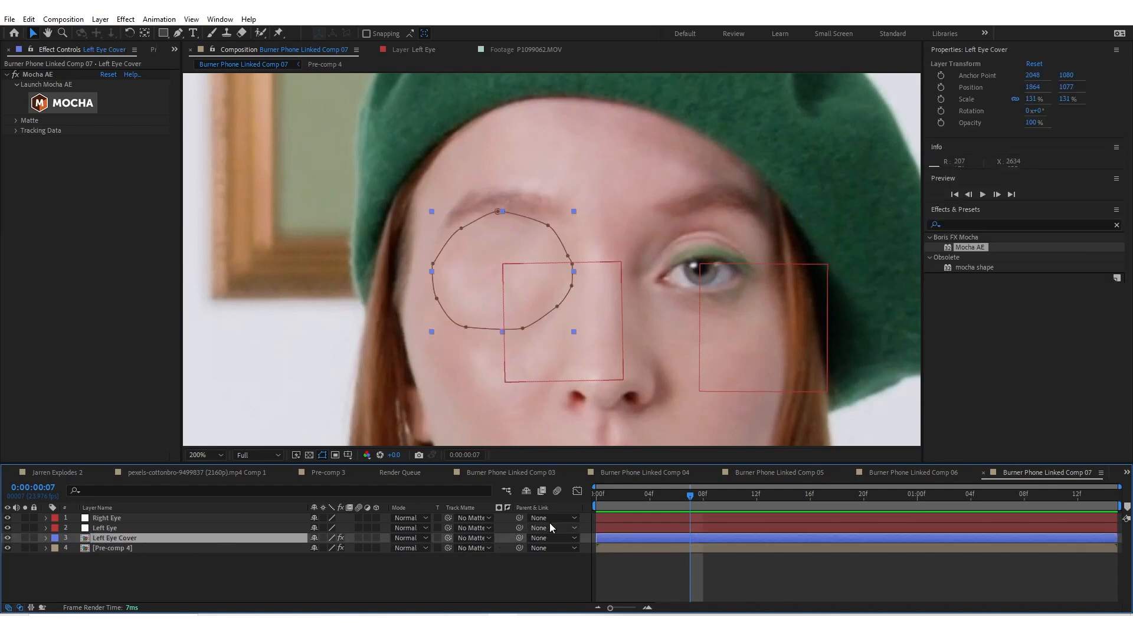
# Step: Parent the Left Eye Cover layer to the Left Eye null
pyautogui.click(20, 607)
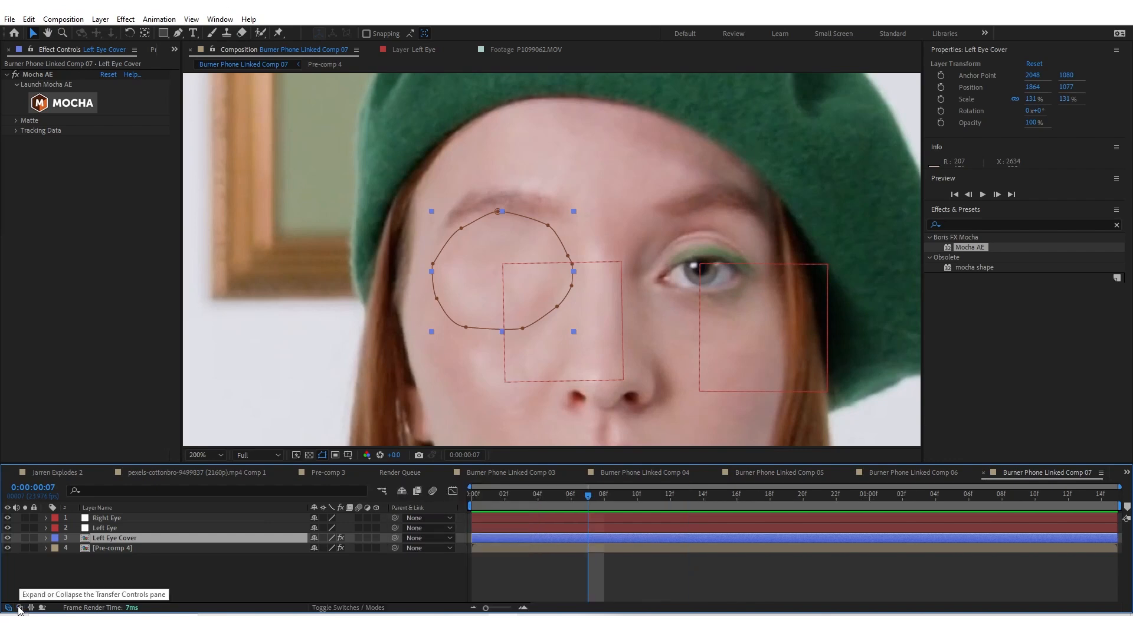
pyautogui.click(20, 608)
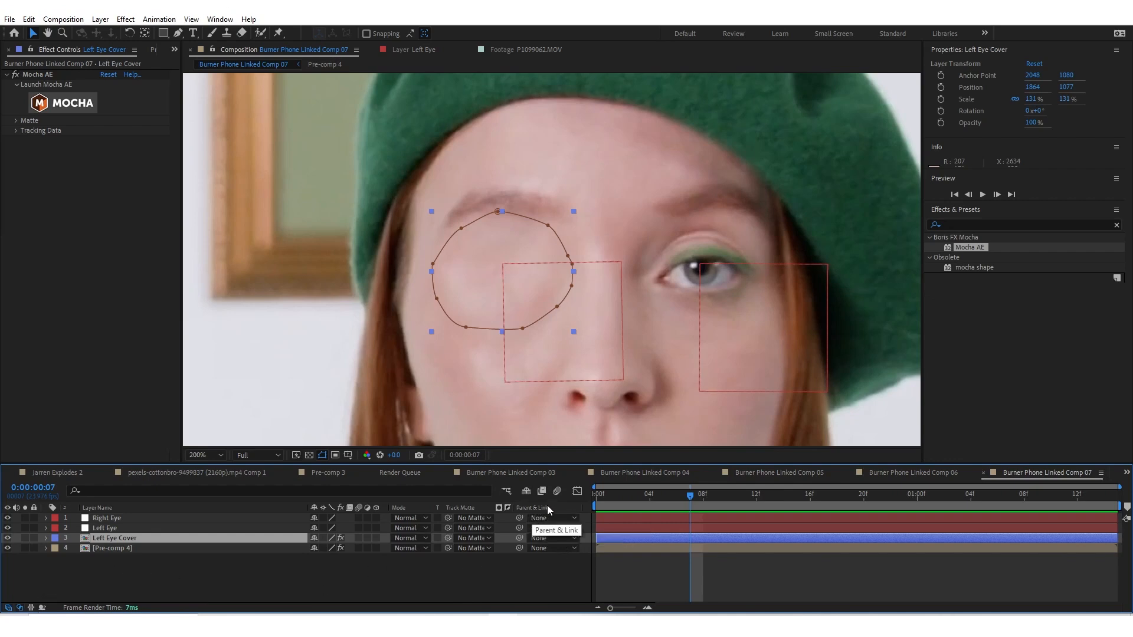
pyautogui.click(552, 538)
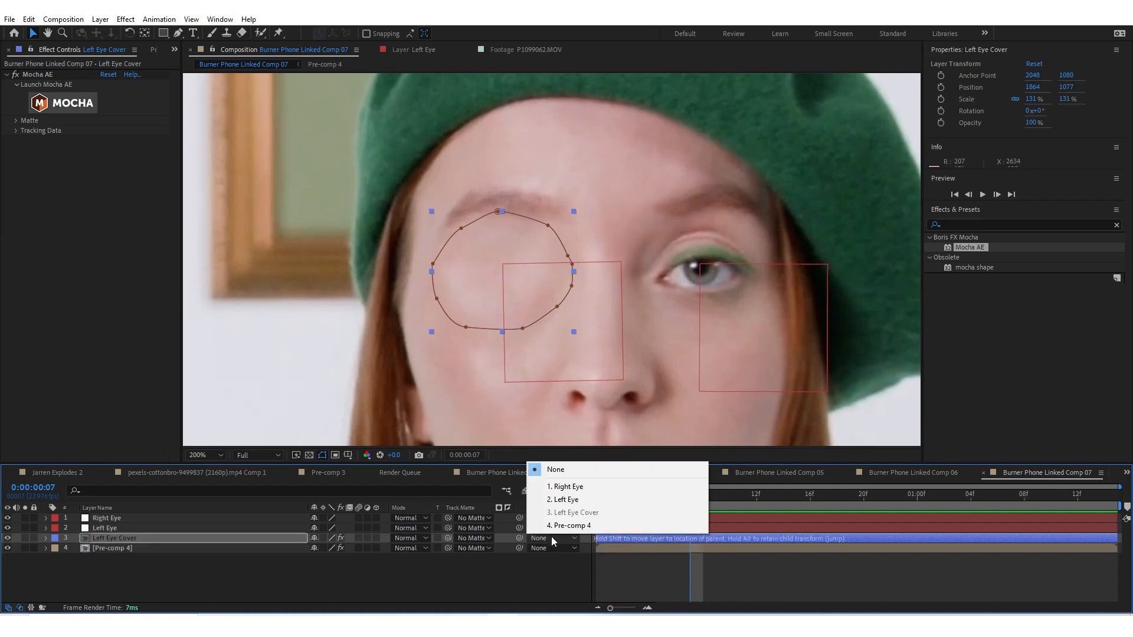
pyautogui.click(565, 499)
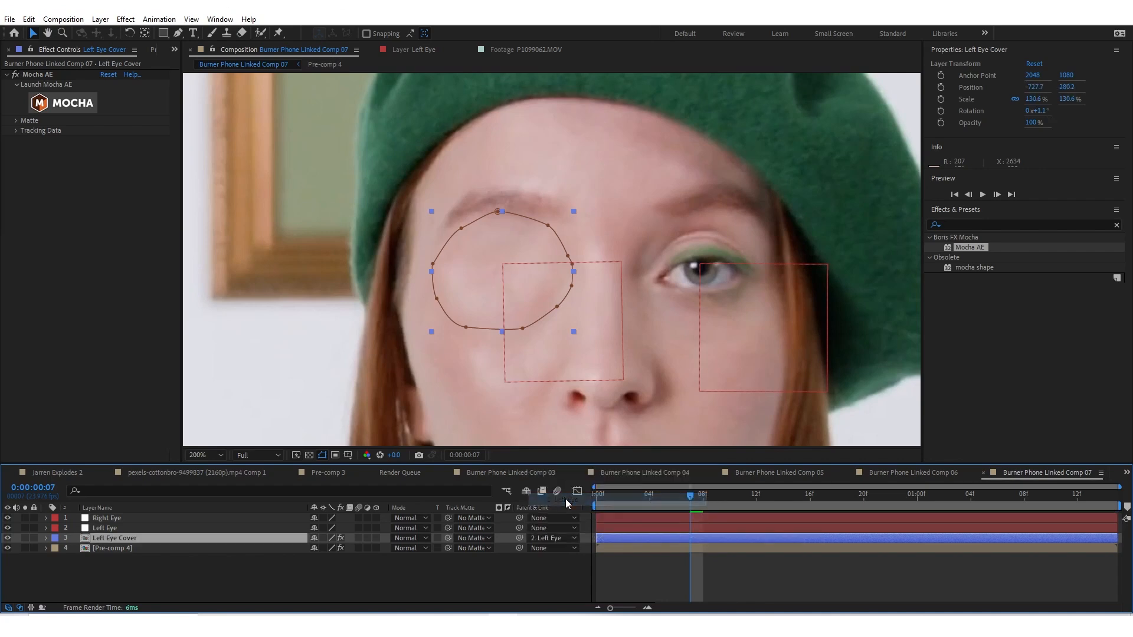
# Step: Play the composition from the first frame and examine closely how the Left Eye Cover patch follows the woman's face
pyautogui.moveTo(651, 503); pyautogui.dragTo(593, 512)
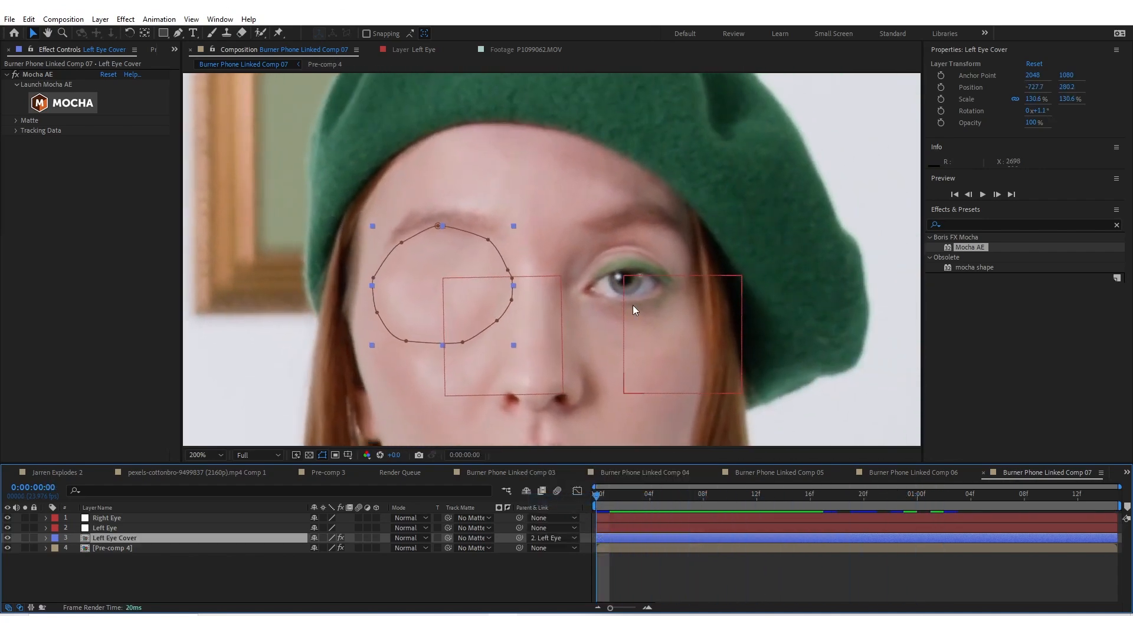
pyautogui.scroll(-2, 632, 306)
pyautogui.click(659, 584)
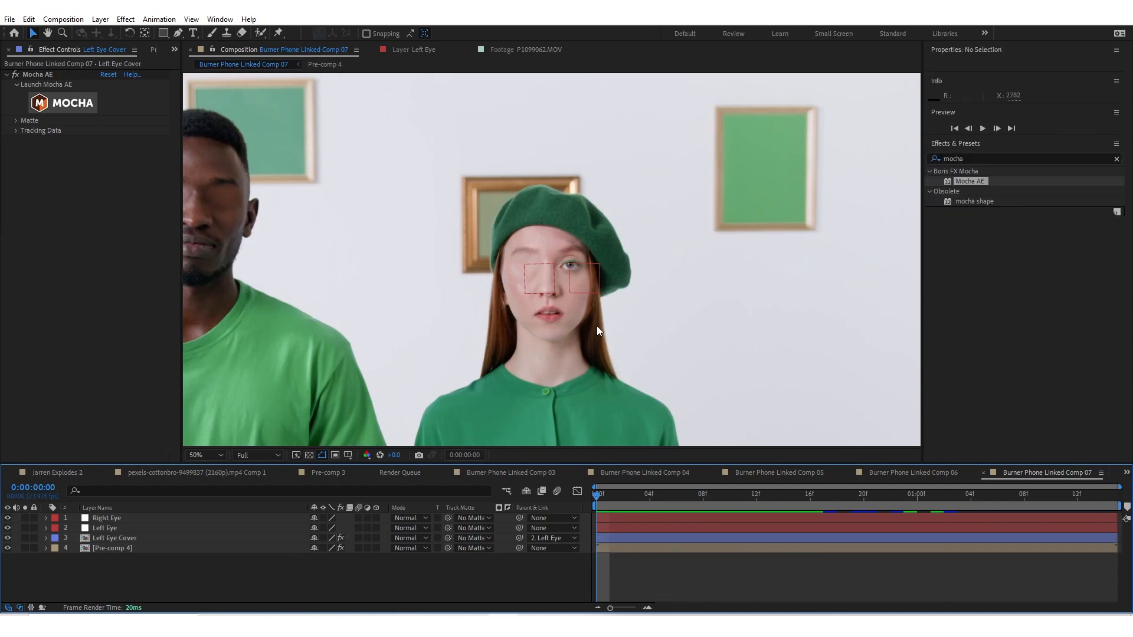
pyautogui.scroll(-2, 596, 325)
pyautogui.moveTo(692, 273); pyautogui.dragTo(664, 288)
pyautogui.press('space')
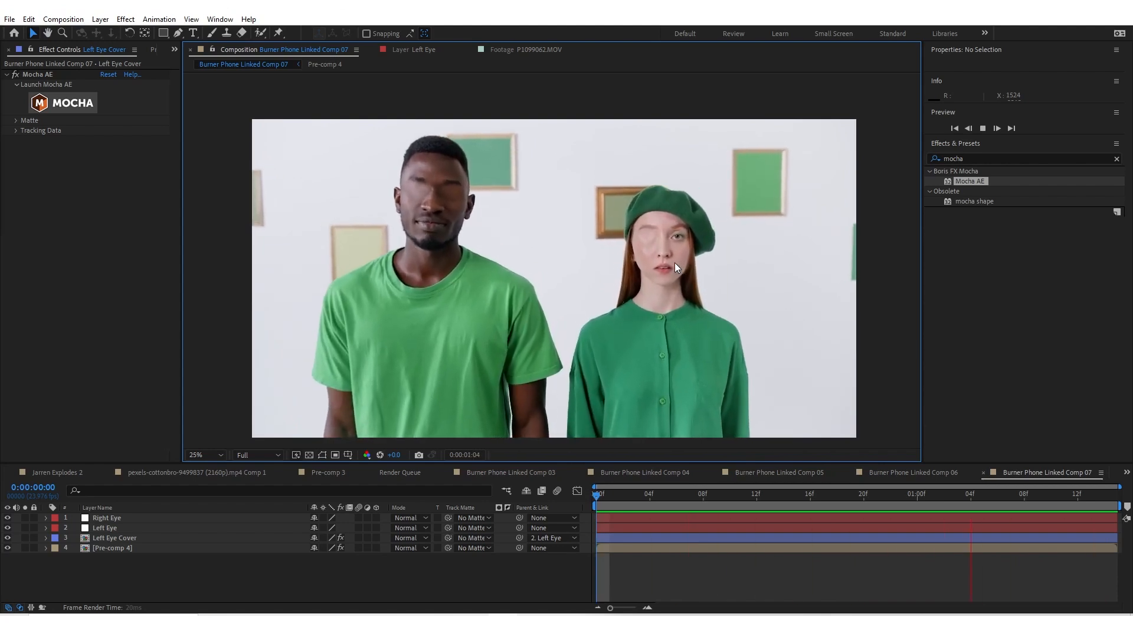
pyautogui.press('space')
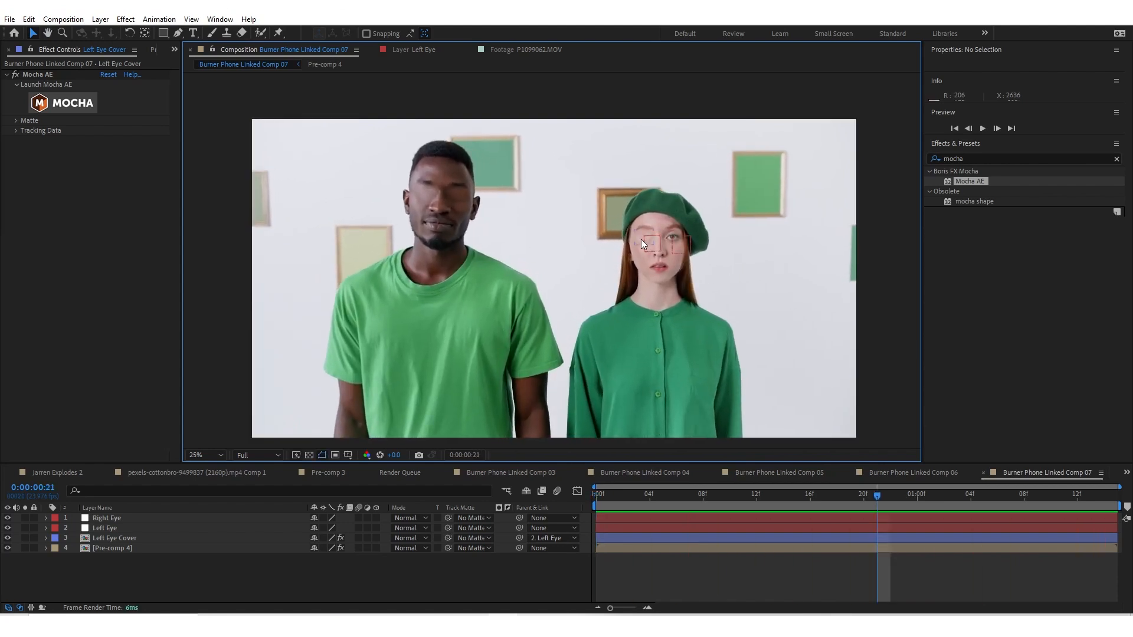
pyautogui.click(641, 238)
pyautogui.scroll(3, 648, 254)
pyautogui.moveTo(712, 225); pyautogui.dragTo(334, 291)
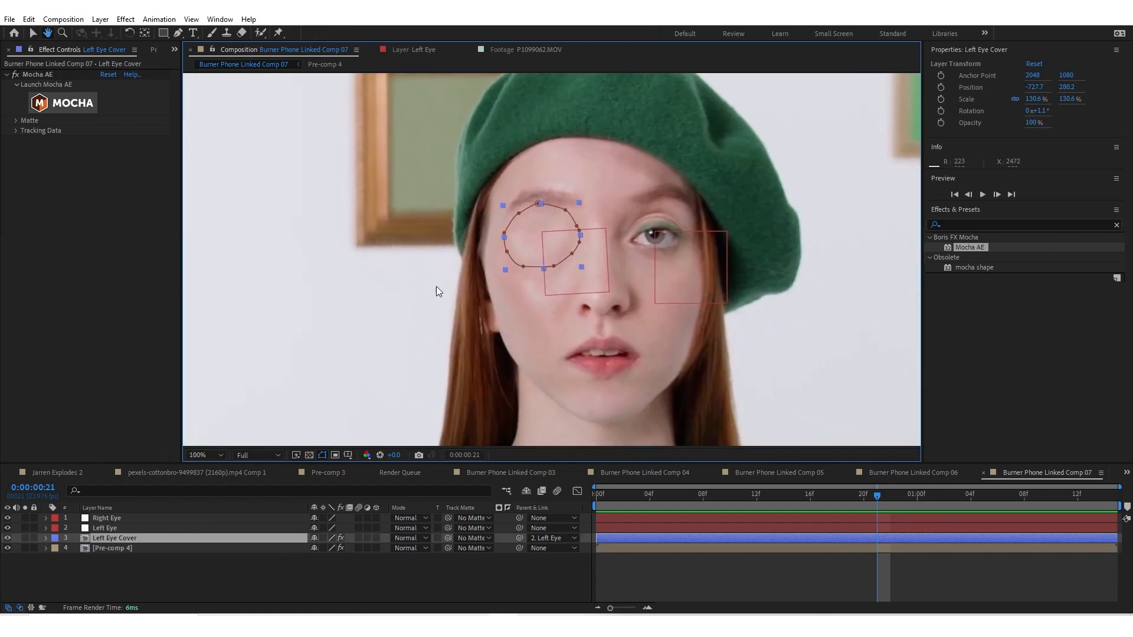
# Step: Reshape the Left Eye Cover mask by pulling its lower and side points outward onto the woman's cheek and temple
pyautogui.scroll(1, 525, 280)
pyautogui.moveTo(557, 274); pyautogui.dragTo(560, 305)
pyautogui.moveTo(494, 275); pyautogui.dragTo(477, 318)
pyautogui.moveTo(462, 244); pyautogui.dragTo(437, 249)
pyautogui.moveTo(587, 247); pyautogui.dragTo(602, 253)
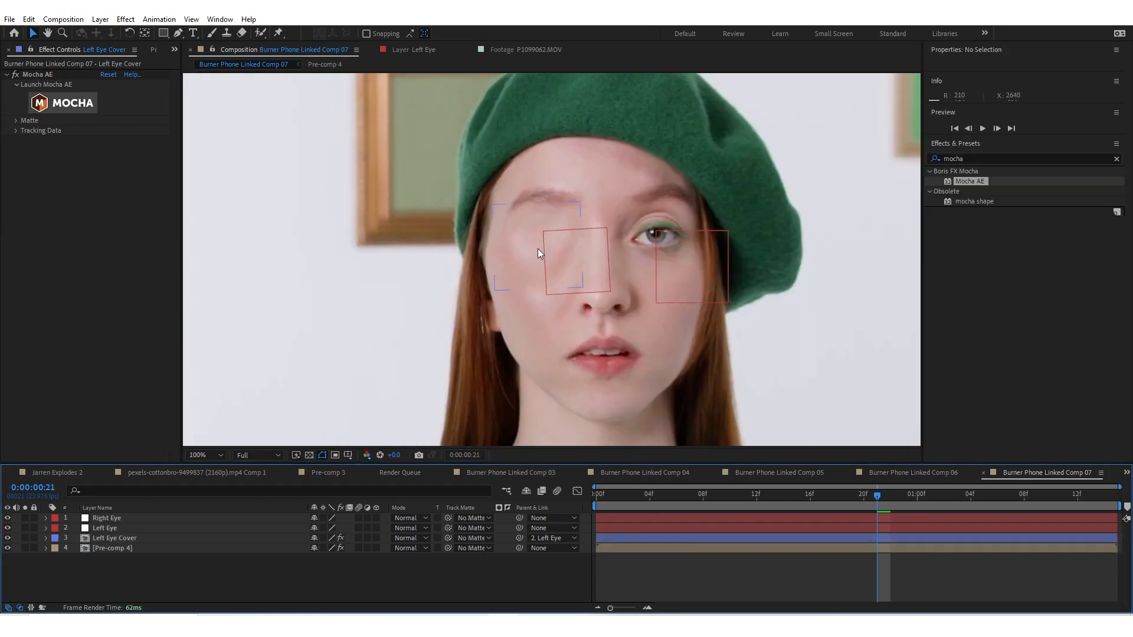
# Step: Duplicate the Left Eye Cover layer and rename the copy as Right Eye cover
pyautogui.press(',')
pyautogui.press(',')
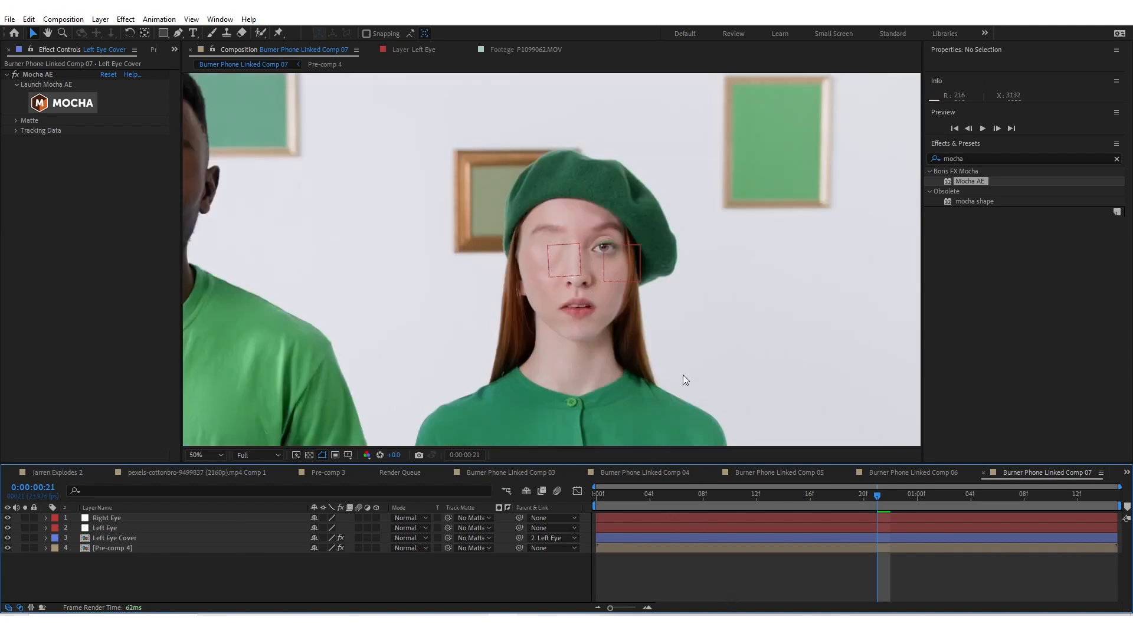
pyautogui.click(859, 538)
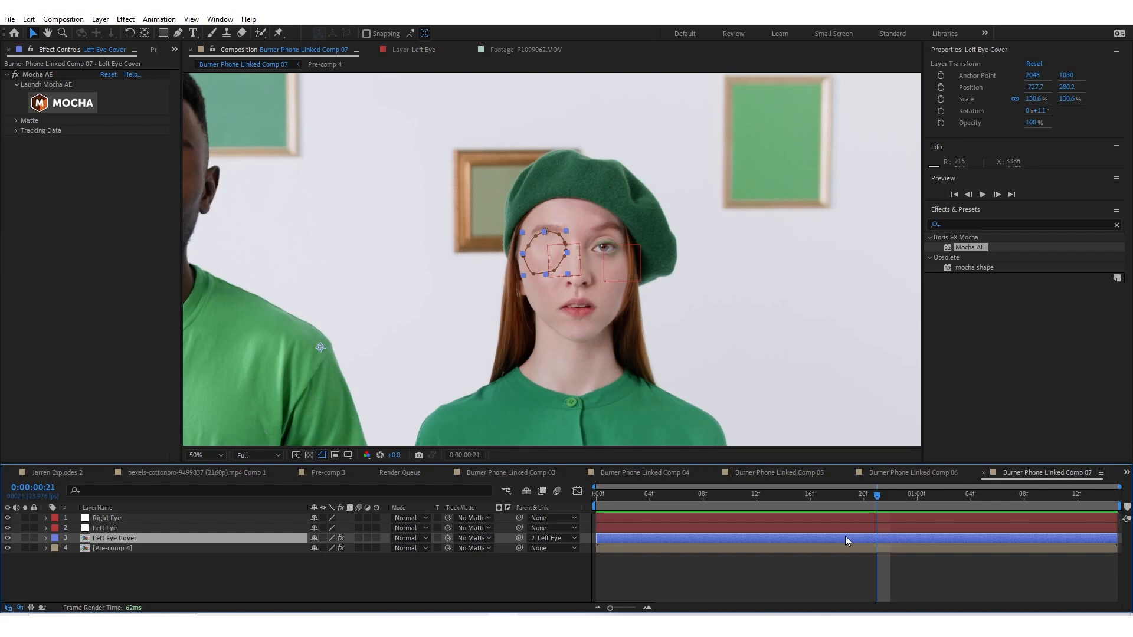
pyautogui.hotkey('ctrl', 'd')
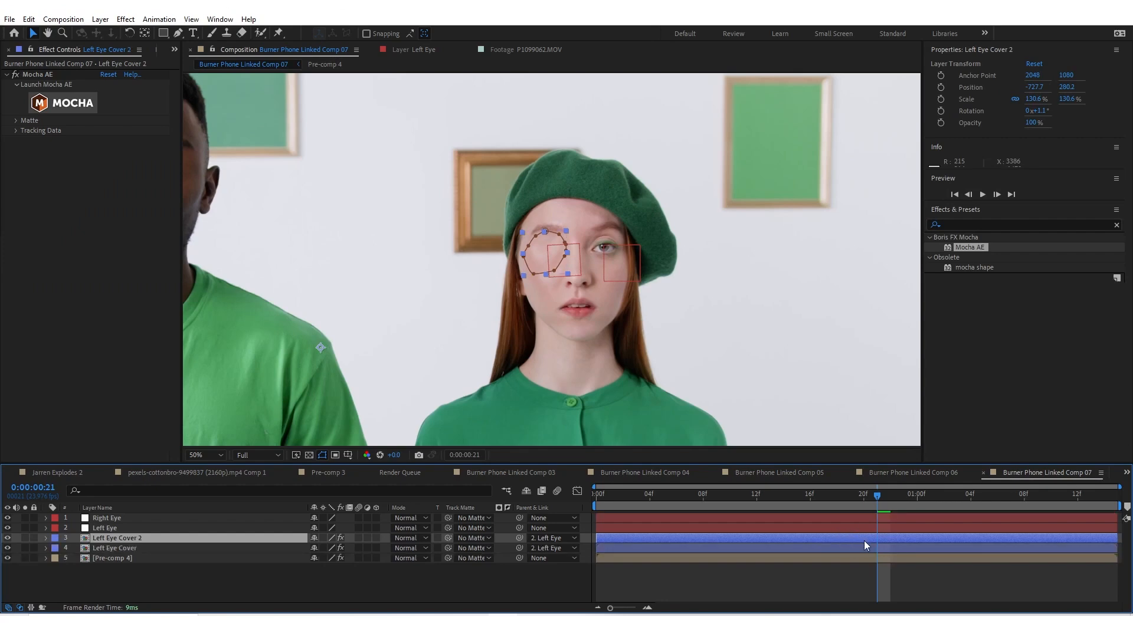
pyautogui.rightClick(113, 539)
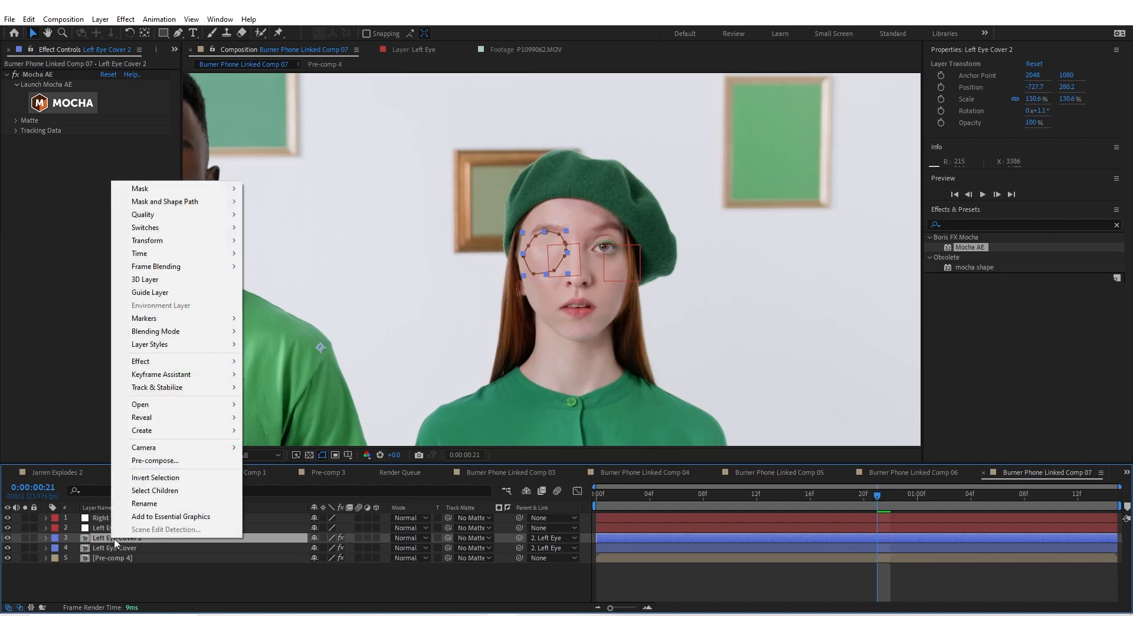
pyautogui.click(143, 509)
pyautogui.write('Righ')
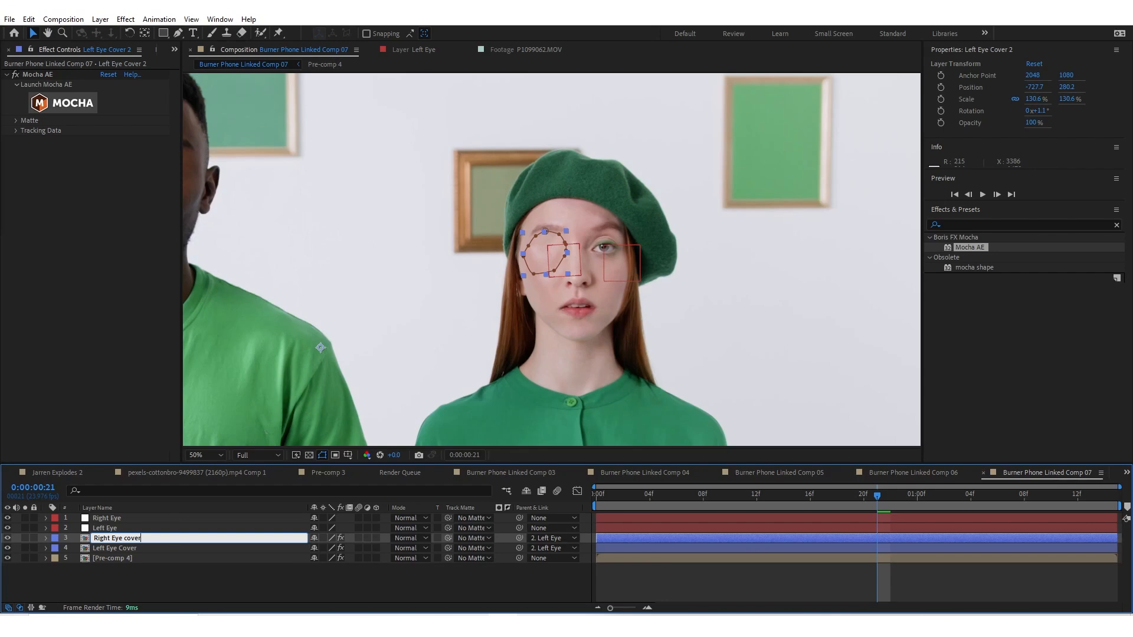
pyautogui.press('Return')
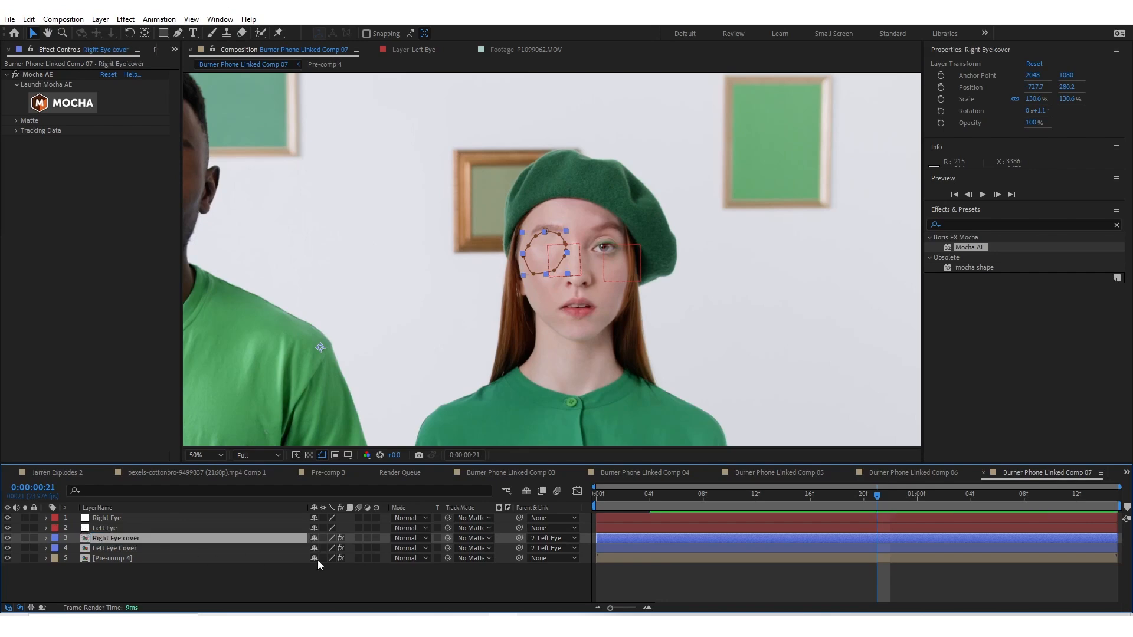
# Step: Reposition the Right Eye cover patch over the woman's uncovered eye and adjust its mask points around that eye
pyautogui.click(565, 242)
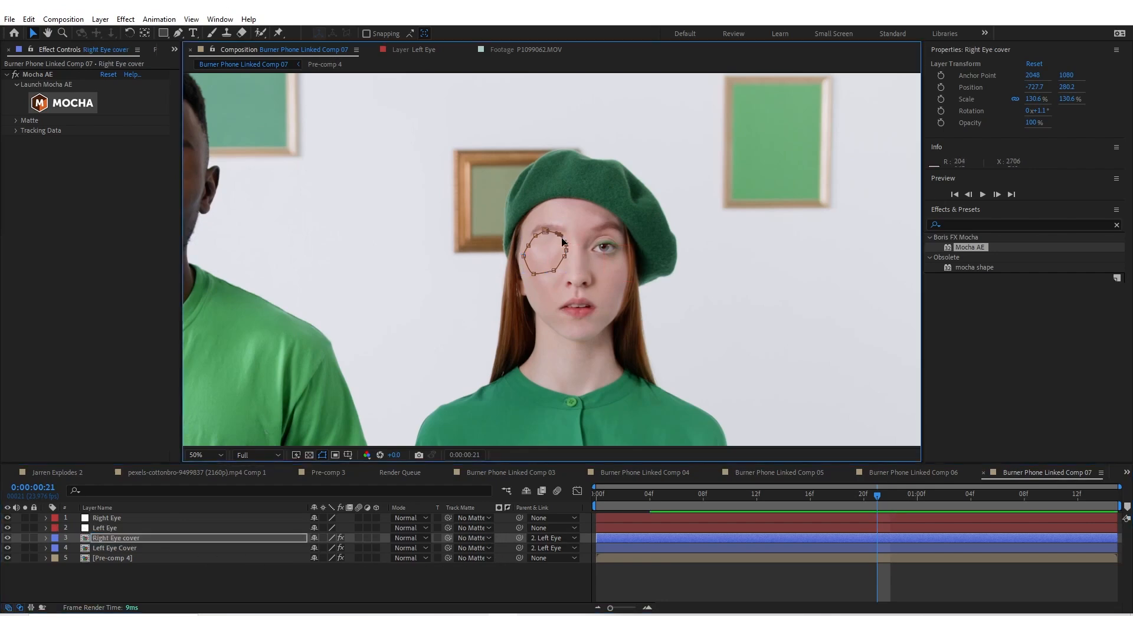
pyautogui.moveTo(565, 251); pyautogui.dragTo(520, 275)
pyautogui.click(615, 267)
pyautogui.scroll(1, 627, 308)
pyautogui.scroll(1, 487, 274)
pyautogui.click(422, 263)
pyautogui.moveTo(422, 264); pyautogui.dragTo(462, 280)
pyautogui.moveTo(401, 260); pyautogui.dragTo(442, 265)
pyautogui.moveTo(593, 181); pyautogui.dragTo(390, 404)
pyautogui.moveTo(524, 365); pyautogui.dragTo(534, 392)
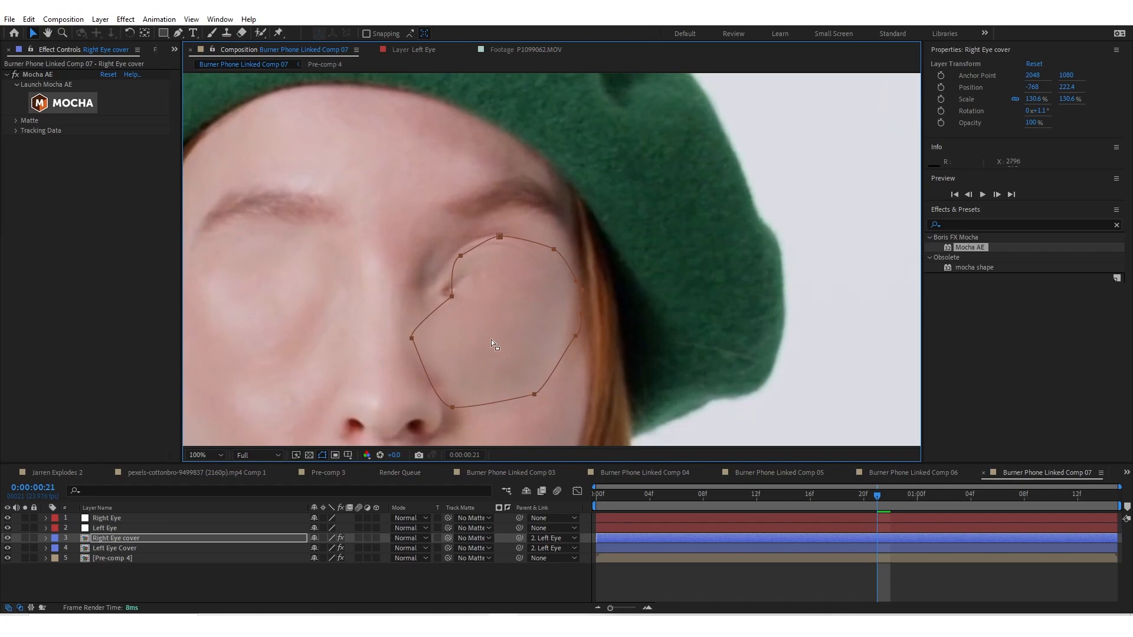
# Step: Scale the Right Eye cover layer to 152.6% and move it back over the woman's eye
pyautogui.scroll(-1, 492, 340)
pyautogui.click(45, 538)
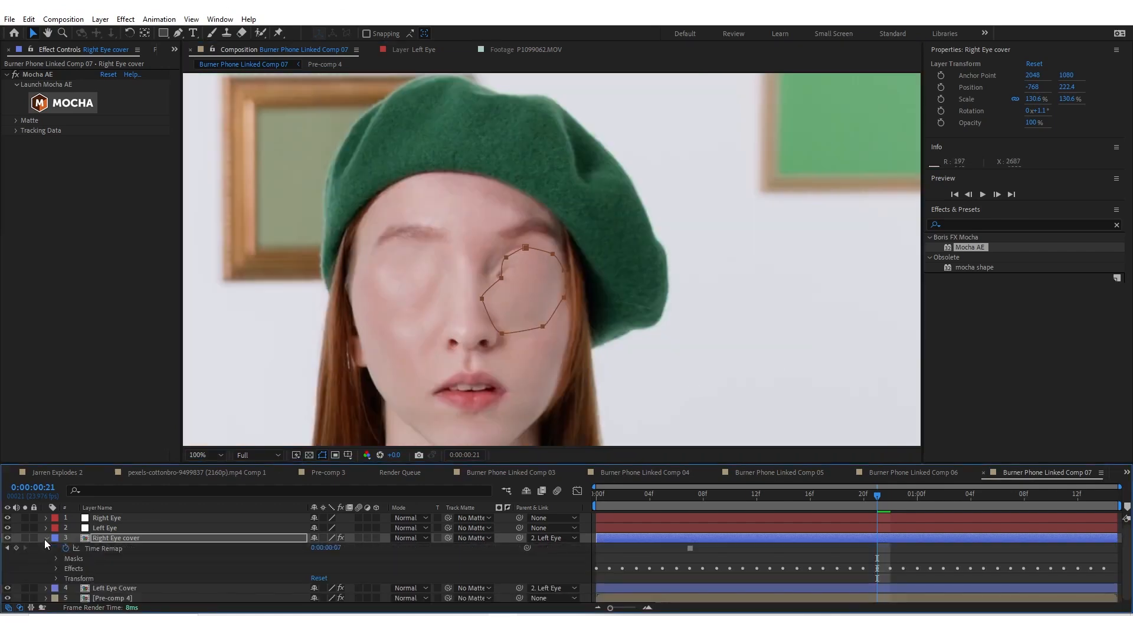
pyautogui.click(57, 579)
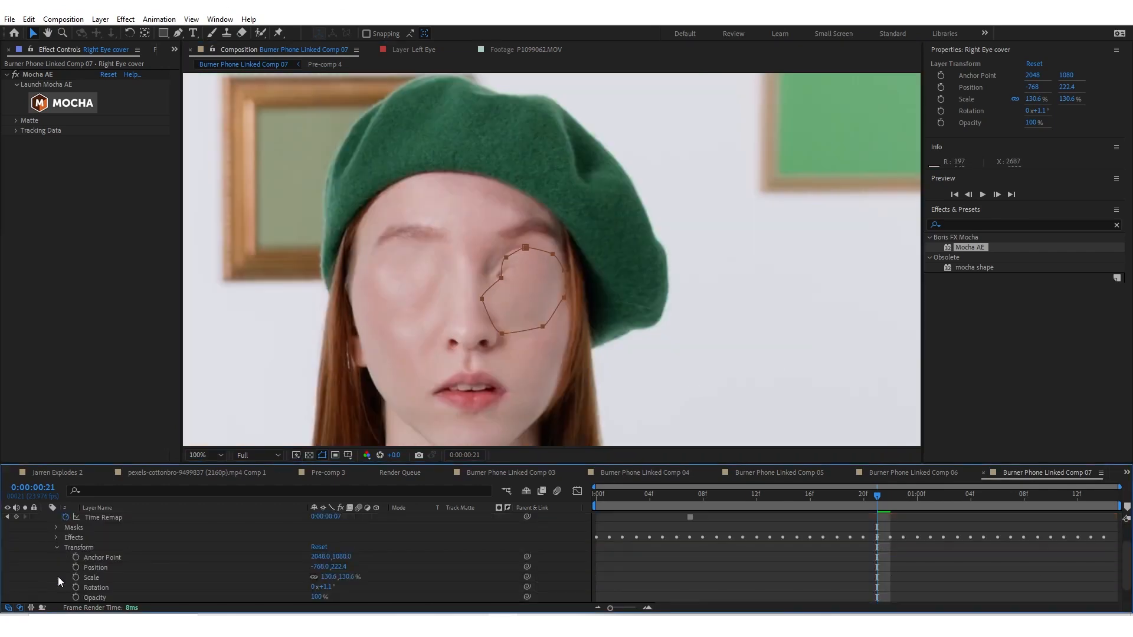
pyautogui.moveTo(325, 576); pyautogui.dragTo(338, 577)
pyautogui.moveTo(615, 263); pyautogui.dragTo(510, 263)
# Step: Refine the Right Eye cover mask into a rounded outline between the eyebrow and cheek, keeping it clear of the hair
pyautogui.moveTo(492, 314); pyautogui.dragTo(515, 316)
pyautogui.moveTo(462, 274); pyautogui.dragTo(495, 282)
pyautogui.hotkey('ctrl', 'z')
pyautogui.click(518, 253)
pyautogui.moveTo(530, 245); pyautogui.dragTo(525, 260)
pyautogui.press('.')
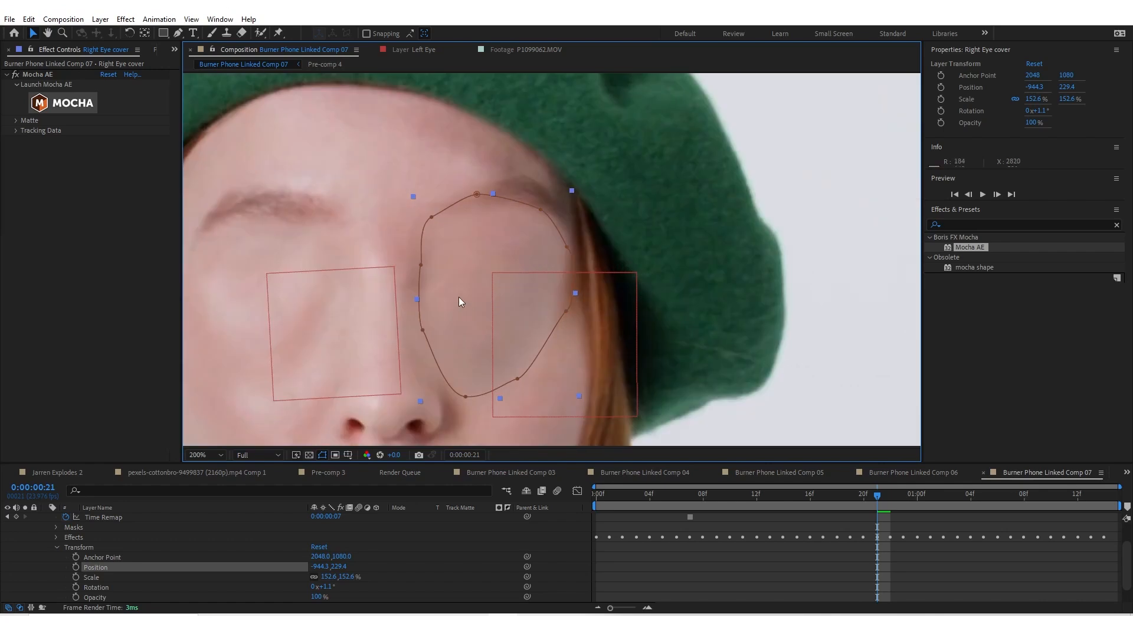
pyautogui.moveTo(465, 397); pyautogui.dragTo(526, 358)
pyautogui.moveTo(573, 256); pyautogui.dragTo(566, 256)
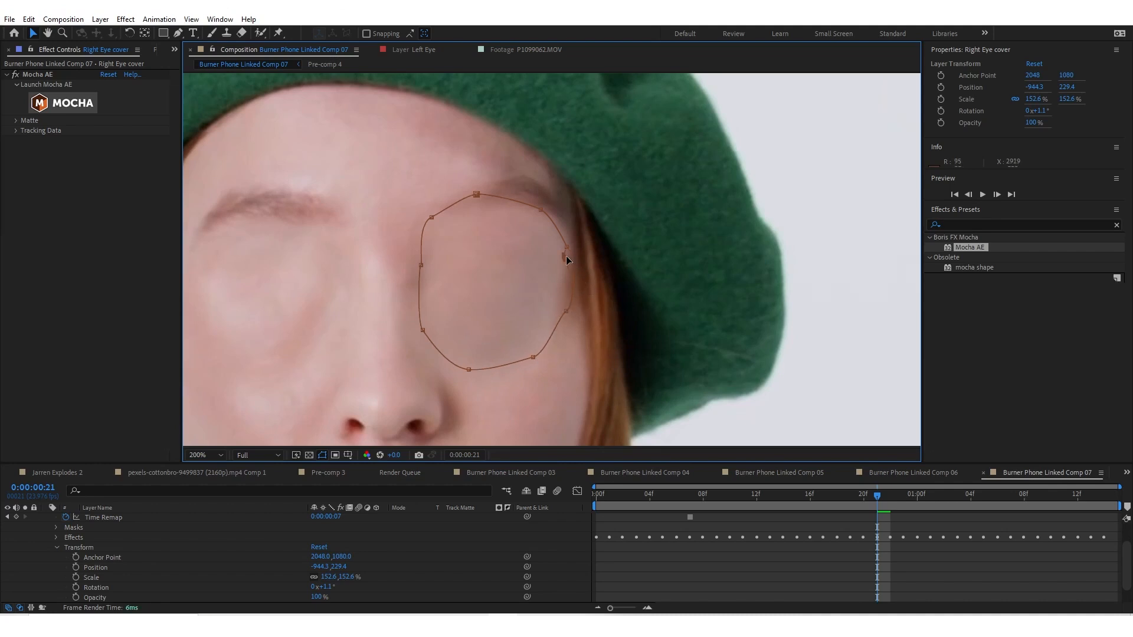
pyautogui.click(564, 311)
pyautogui.moveTo(561, 310); pyautogui.dragTo(562, 286)
pyautogui.moveTo(474, 195); pyautogui.dragTo(436, 225)
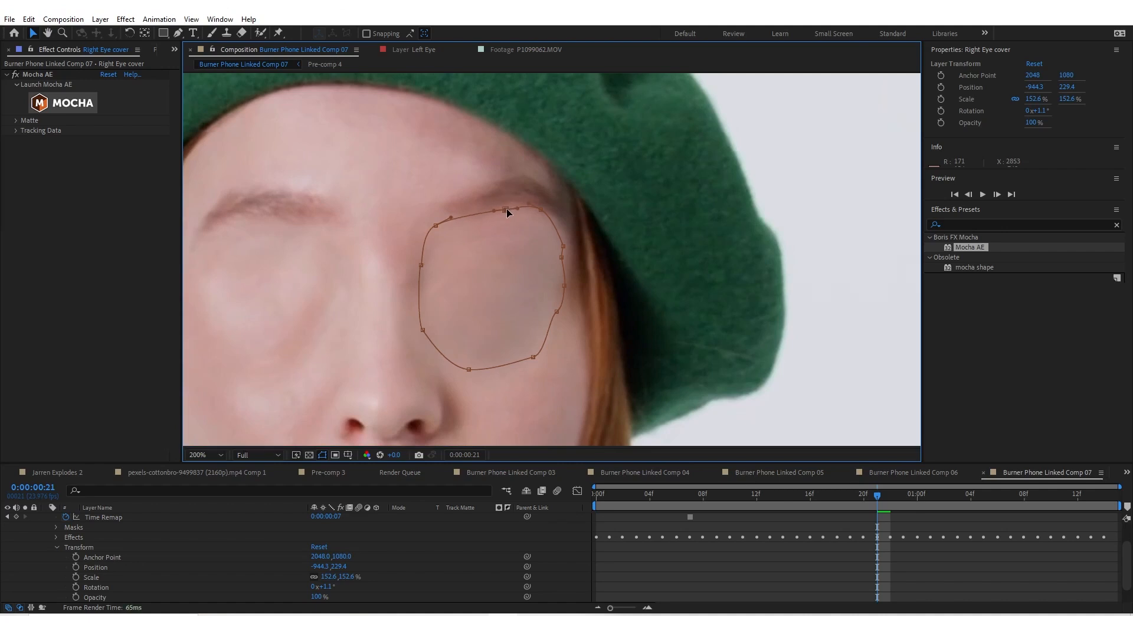
# Step: Collapse the Right Eye cover layer's properties and set its label color to Yellow
pyautogui.scroll(3, 721, 552)
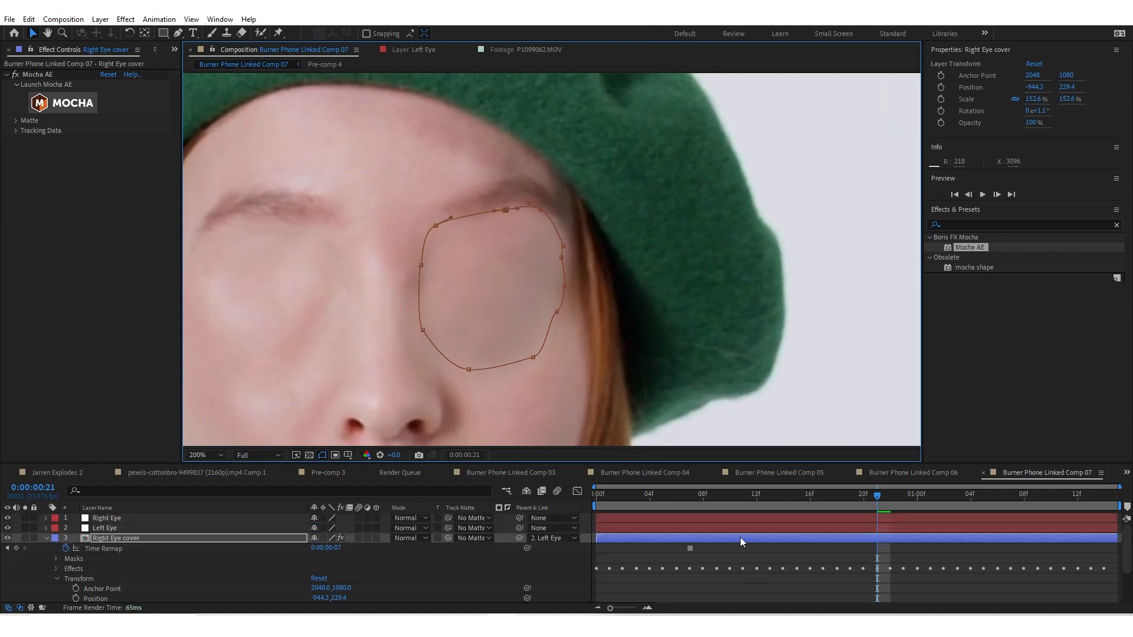
pyautogui.click(45, 538)
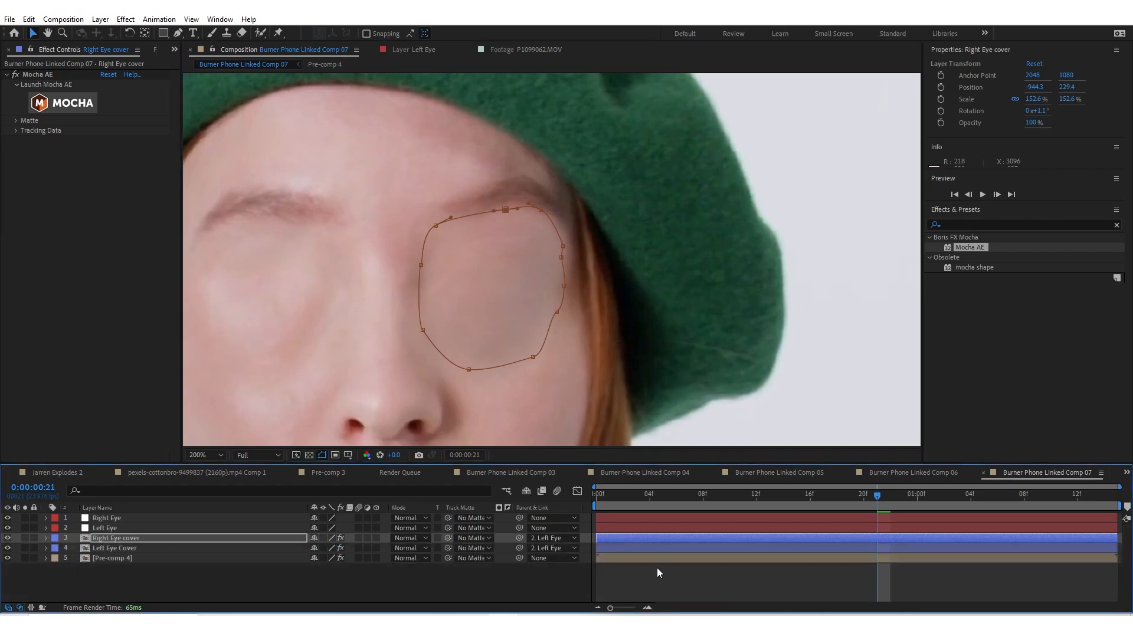
pyautogui.click(28, 19)
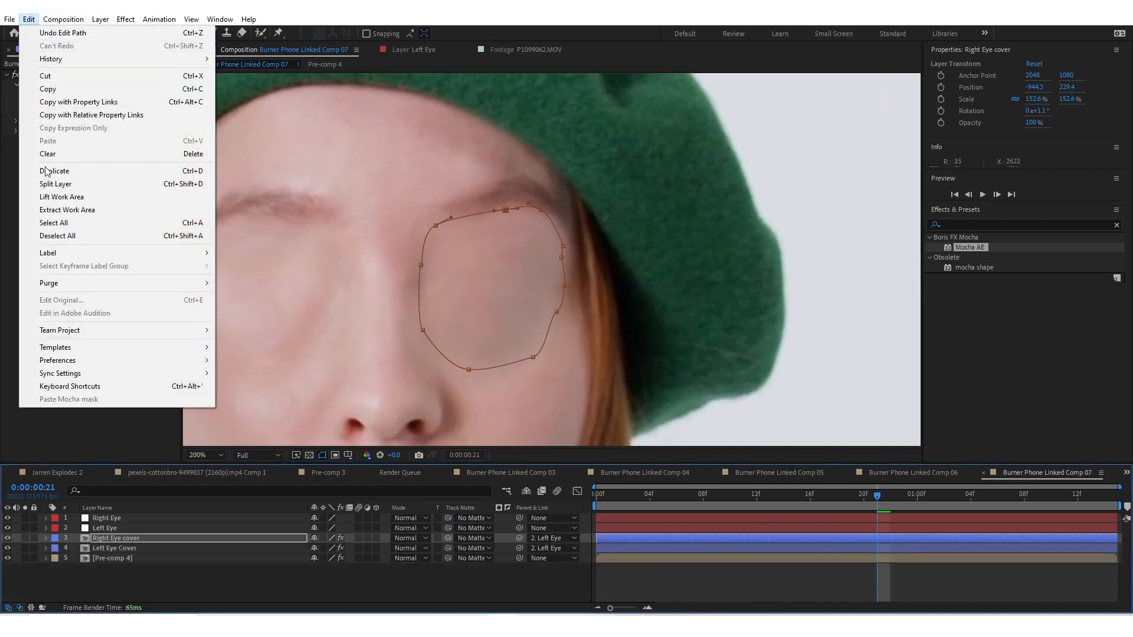
pyautogui.moveTo(62, 254)
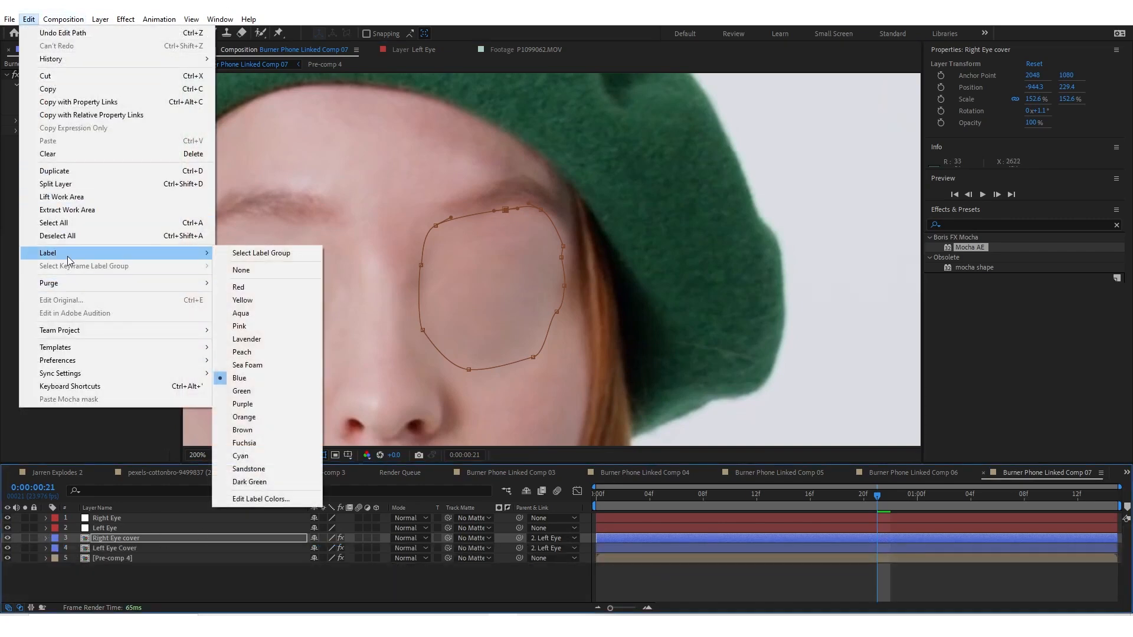
pyautogui.click(236, 293)
pyautogui.click(832, 570)
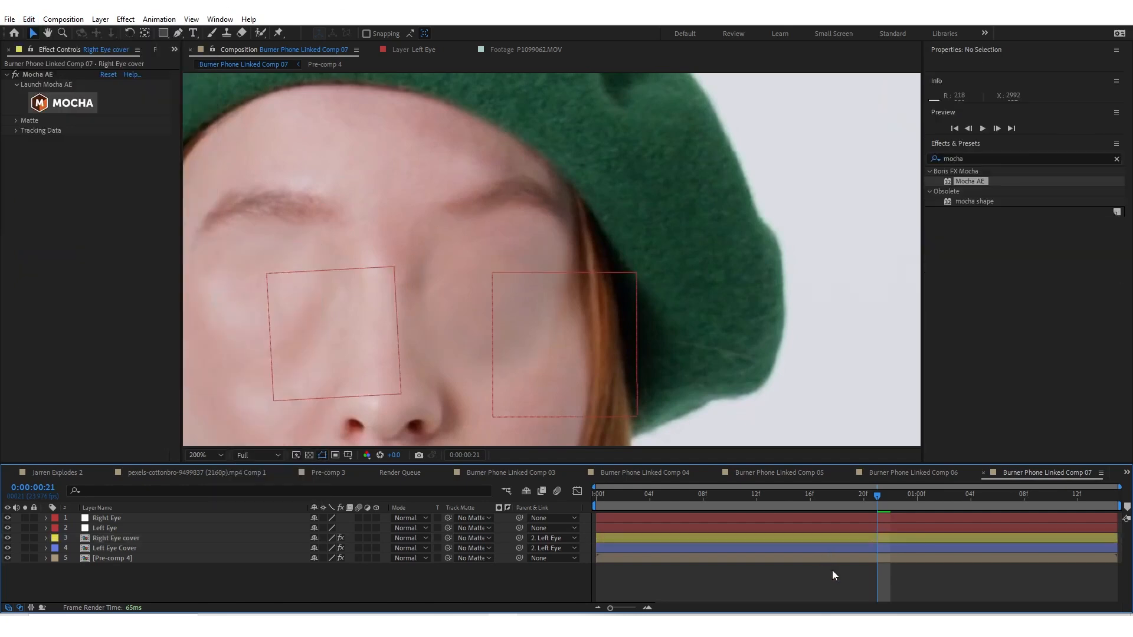
# Step: Parent the Right Eye cover layer to the Right Eye null
pyautogui.click(877, 540)
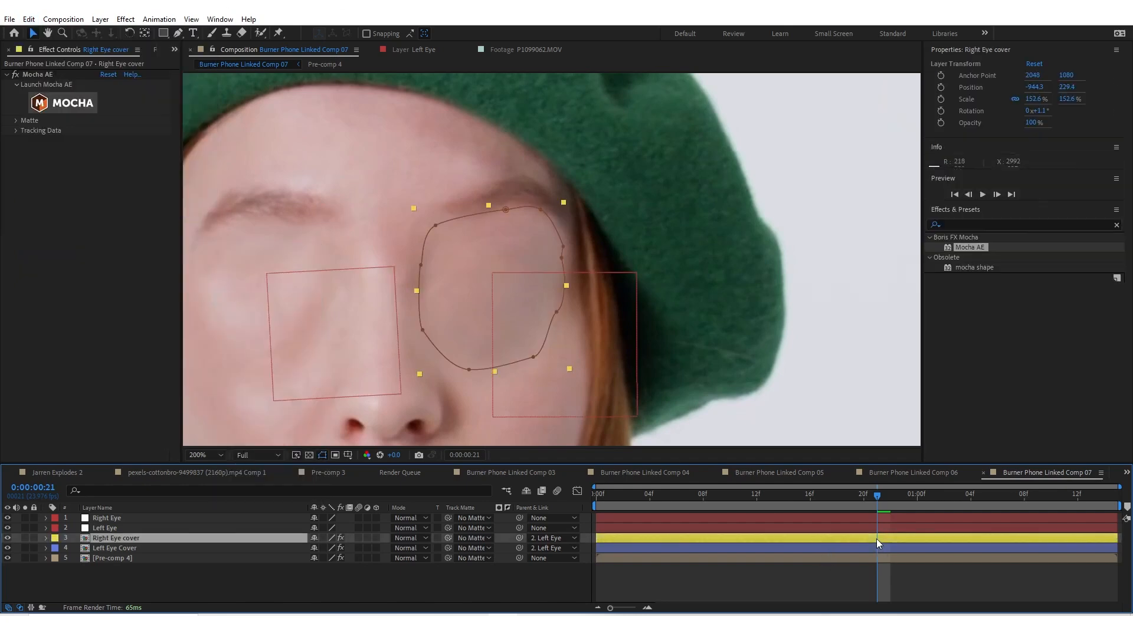
pyautogui.click(555, 539)
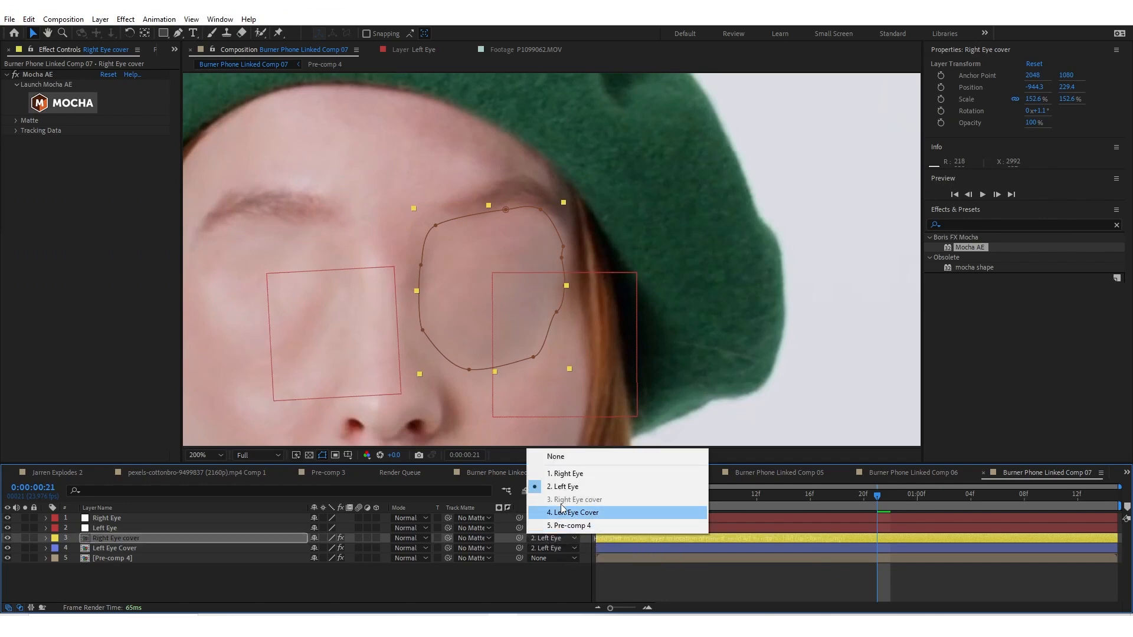
pyautogui.click(570, 476)
pyautogui.click(872, 577)
# Step: Check both covers at an earlier frame and hide the Right Eye and Left Eye nulls
pyautogui.moveTo(882, 497); pyautogui.dragTo(716, 495)
pyautogui.scroll(-2, 589, 313)
pyautogui.moveTo(548, 328); pyautogui.dragTo(788, 335)
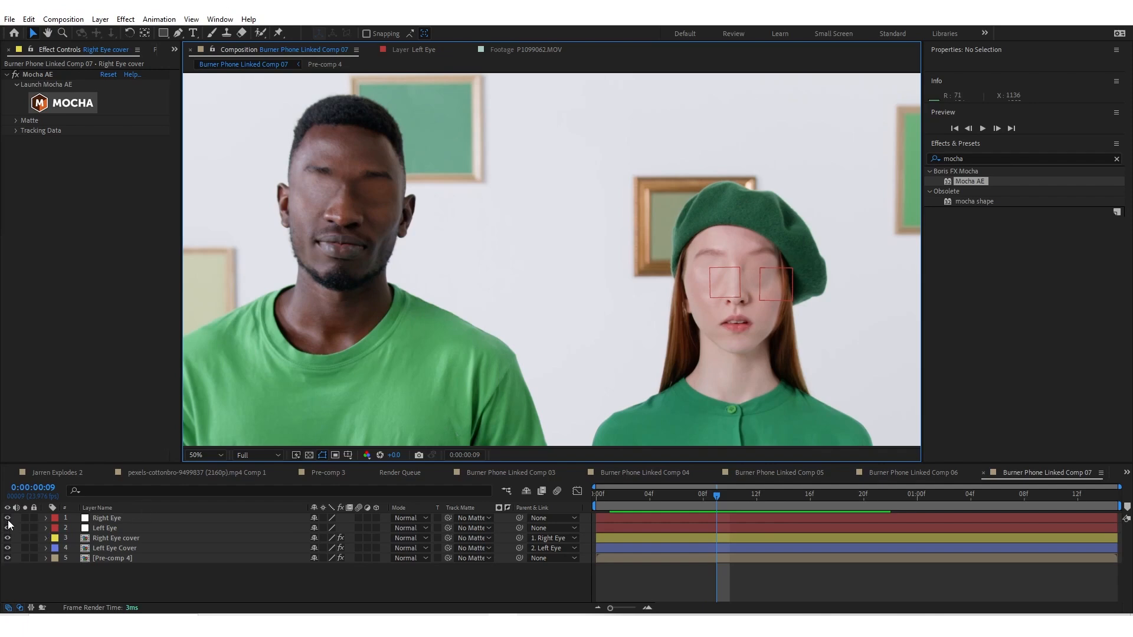
pyautogui.moveTo(7, 518); pyautogui.dragTo(6, 533)
# Step: Play the composition and examine how both eye covers follow the woman's face
pyautogui.press('space')
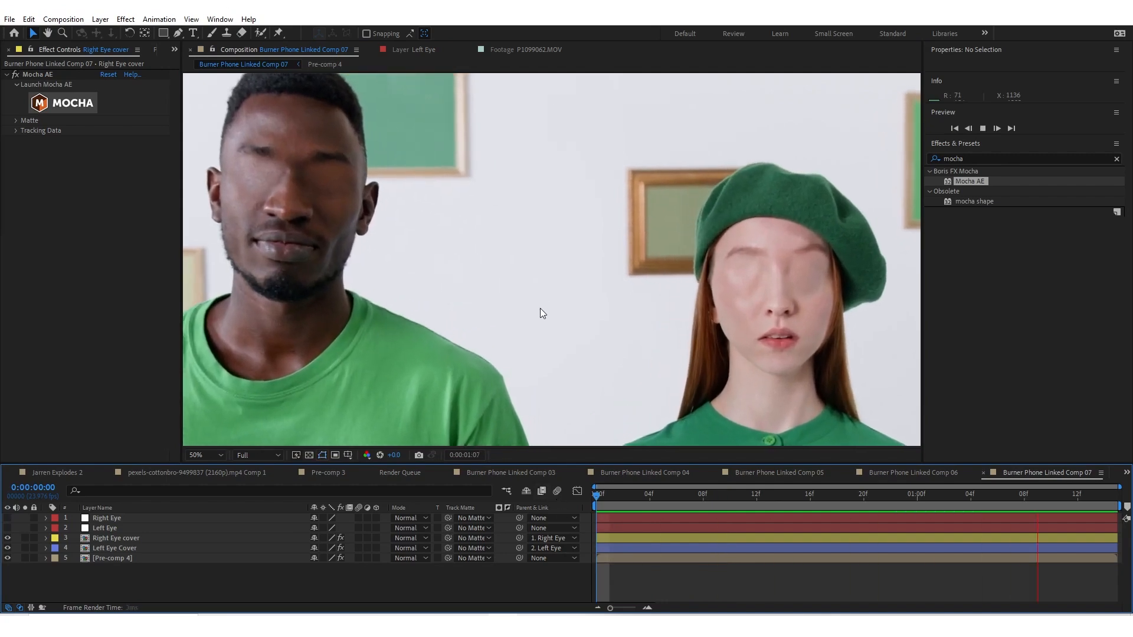
pyautogui.scroll(-2, 539, 306)
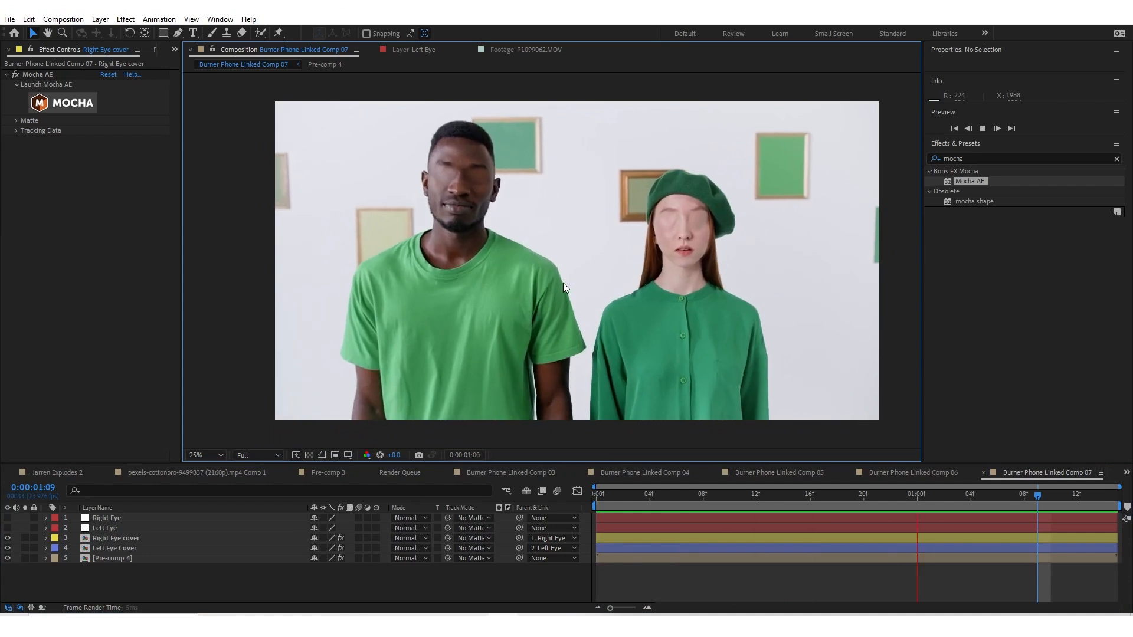
pyautogui.press('space')
pyautogui.click(672, 221)
pyautogui.scroll(2, 703, 210)
pyautogui.scroll(-2, 757, 199)
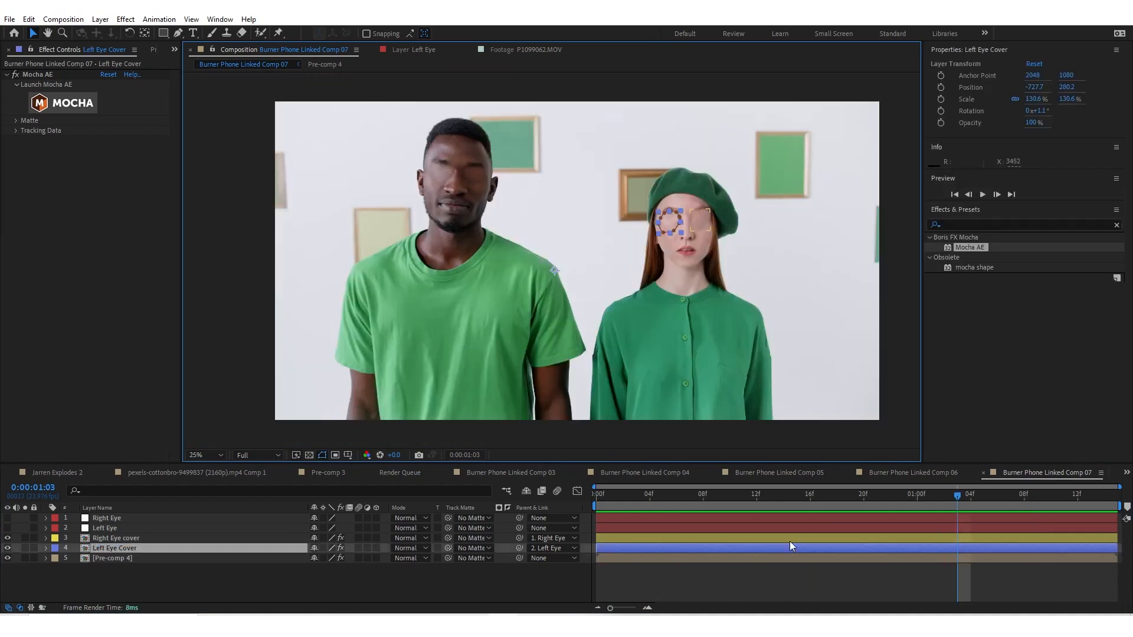
pyautogui.click(772, 555)
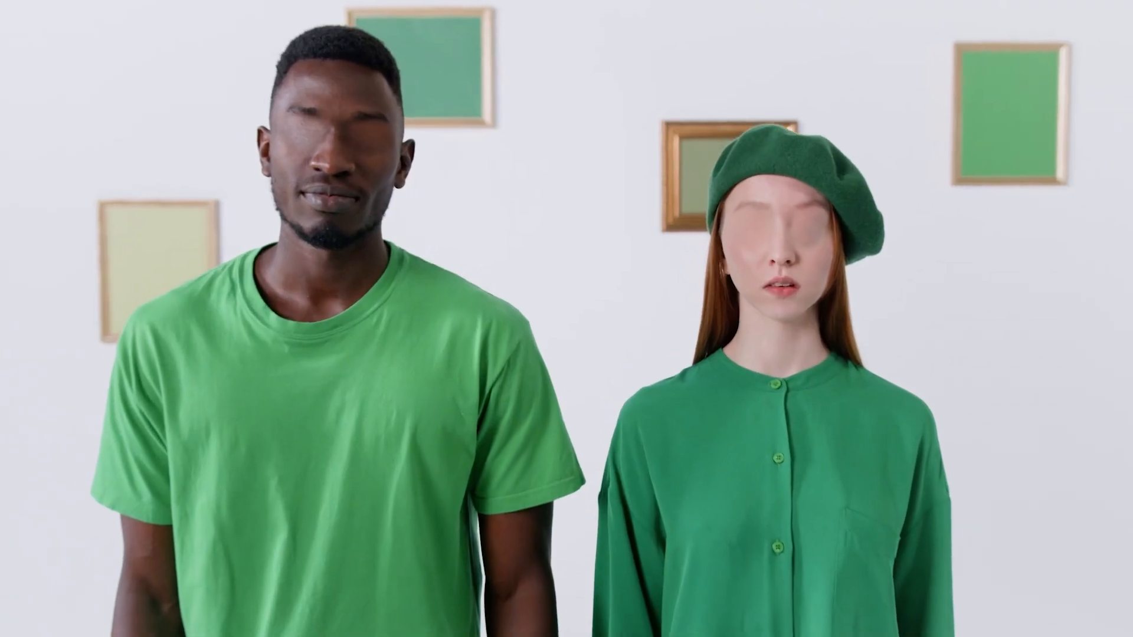